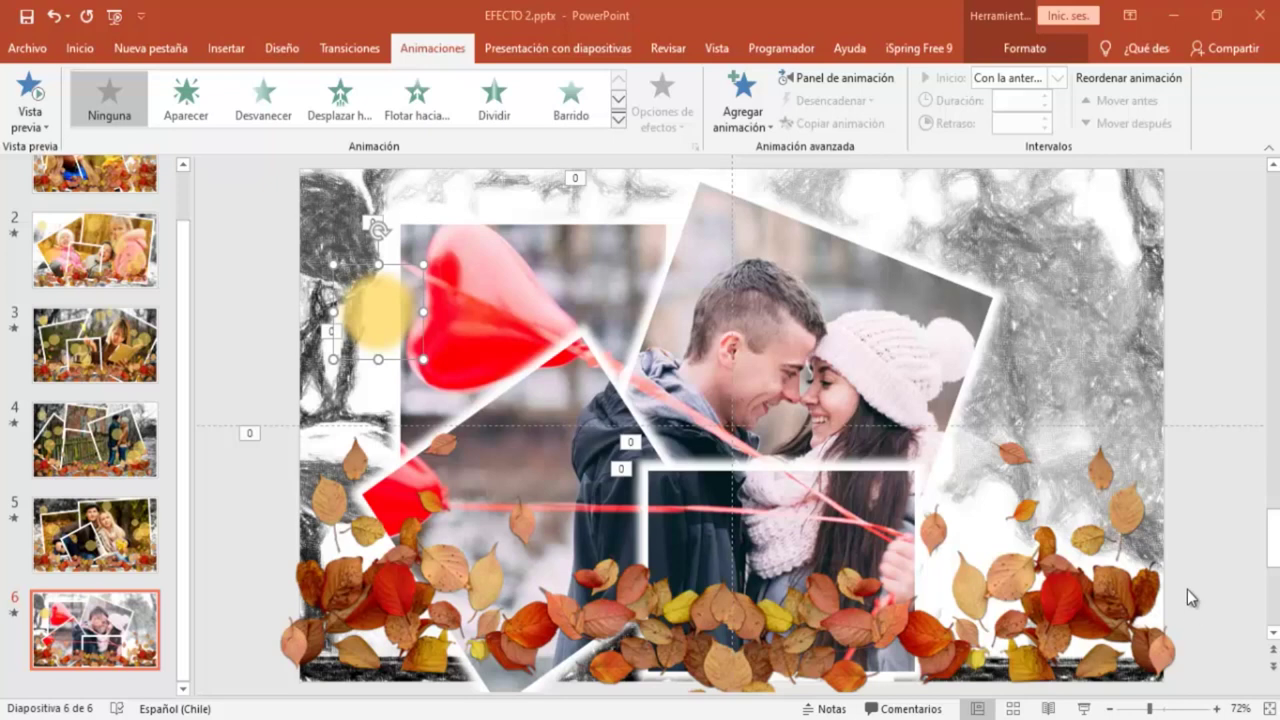
- Bring up the context menu for the yellow circle at the heart-balloon photo's left edge
right_click(381, 302)
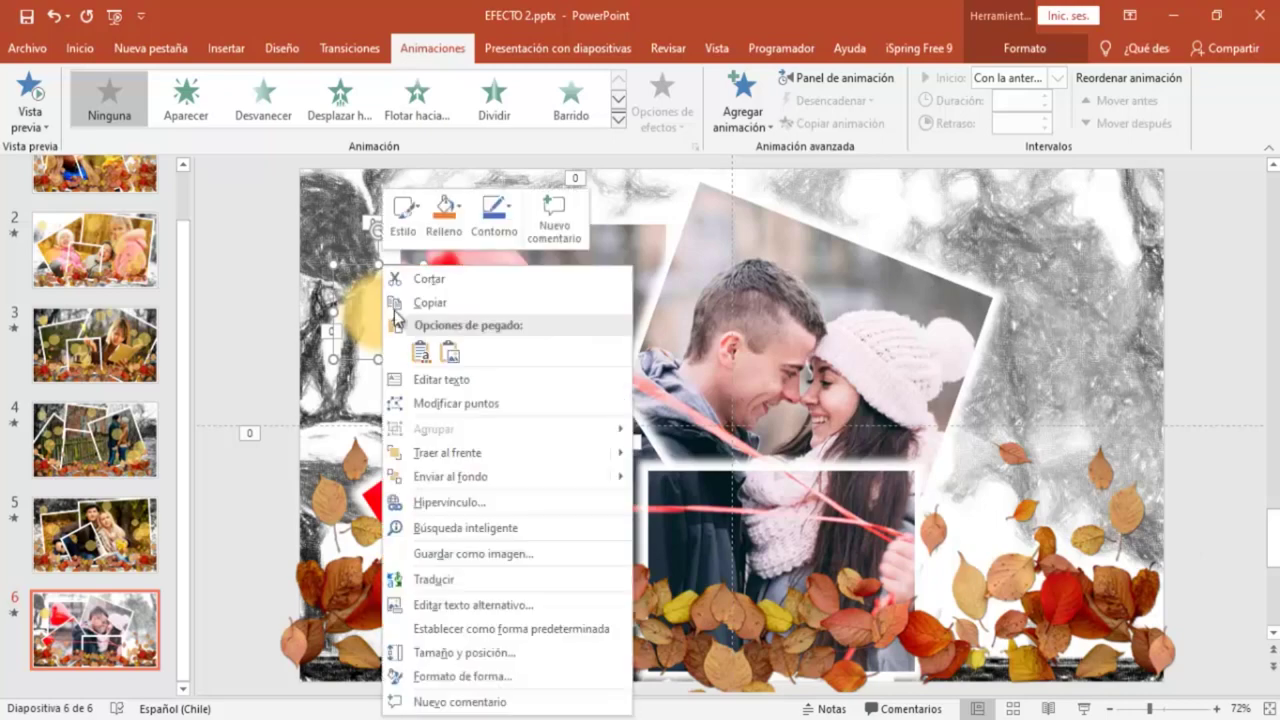
- Copy the yellow circle and paste a copy over the heart photo's lower part
left_click(437, 305)
left_click(530, 278)
right_click(530, 278)
left_click(568, 345)
left_click_drag(445, 347, 611, 442)
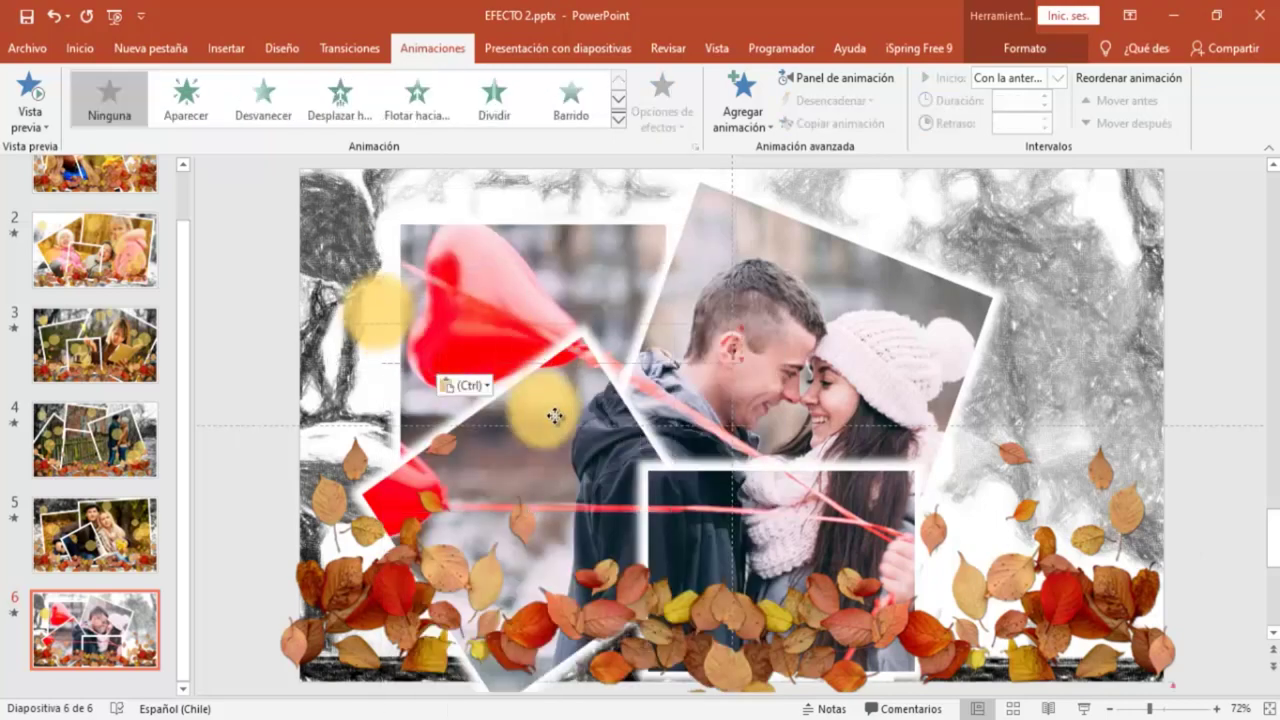
- Paste two more yellow circles, placing one beside the woman's hat and one by her face
left_click(537, 313)
right_click(533, 313)
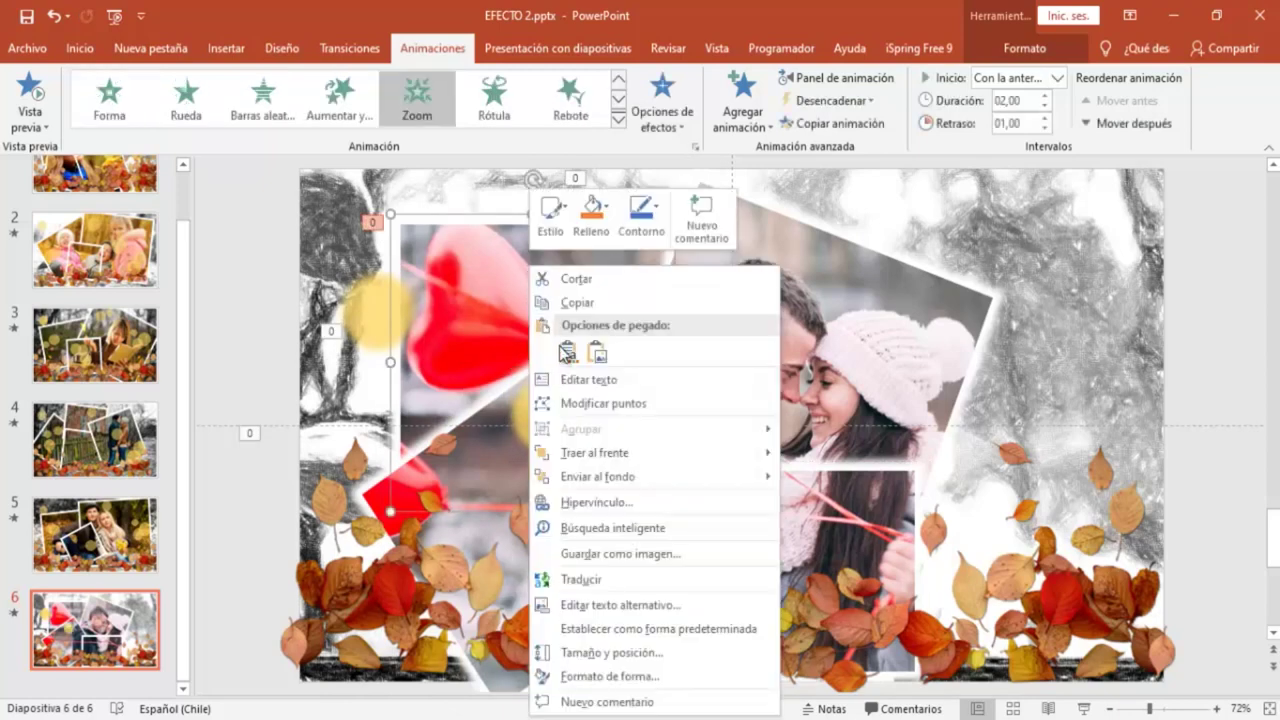
left_click(568, 345)
mouse_move(397, 320)
left_mouse_down()
mouse_move(902, 397)
mouse_move(972, 277)
left_mouse_up()
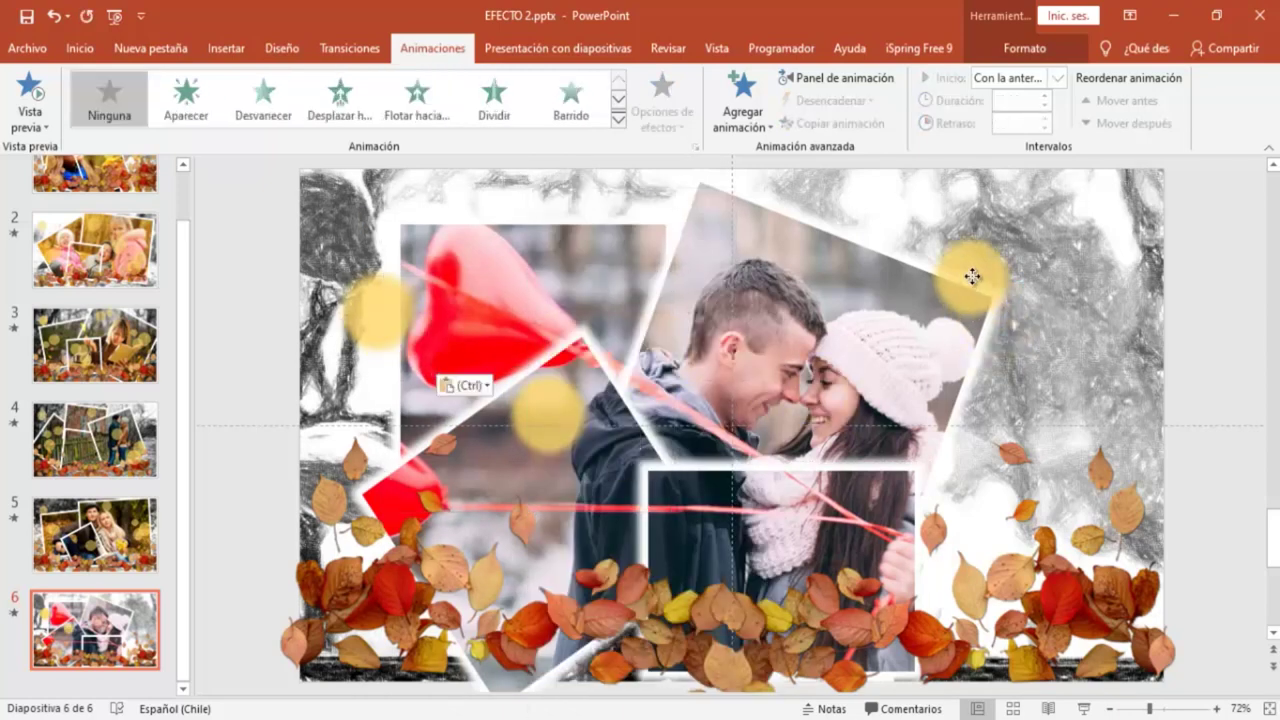
left_click(595, 250)
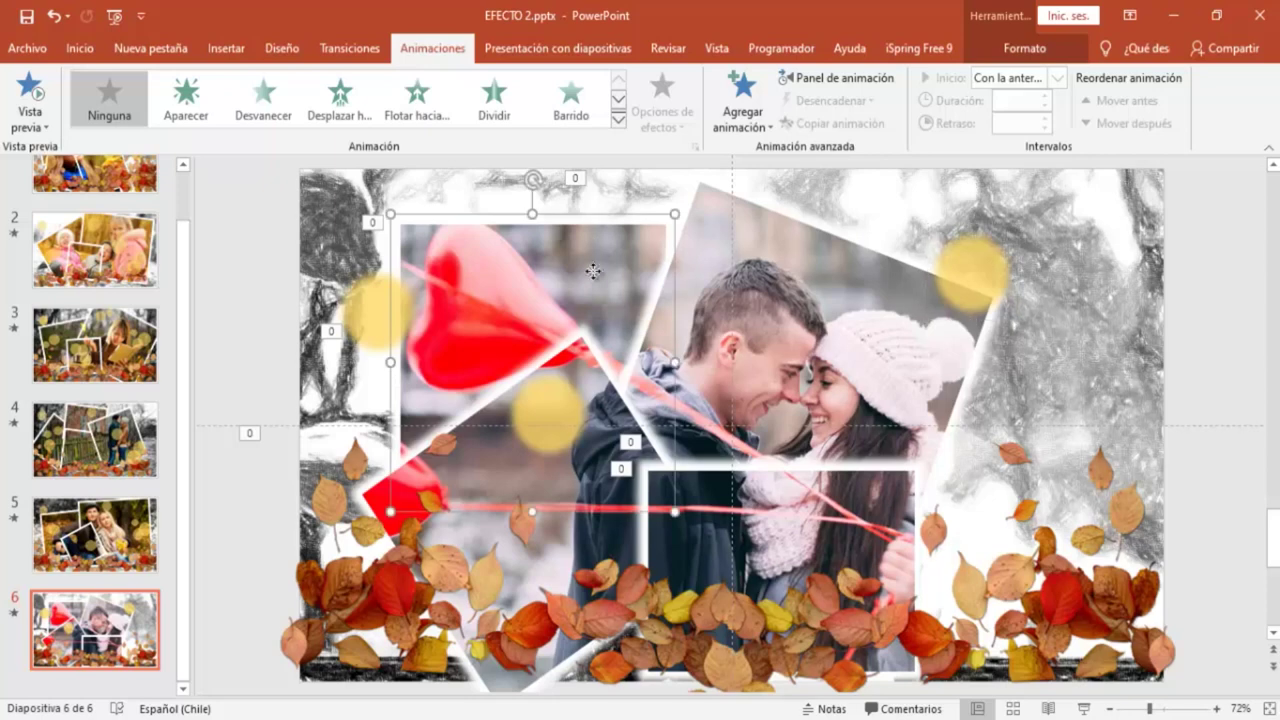
right_click(595, 250)
left_click(632, 338)
mouse_move(394, 329)
left_mouse_down()
mouse_move(1024, 435)
mouse_move(898, 410)
left_mouse_up()
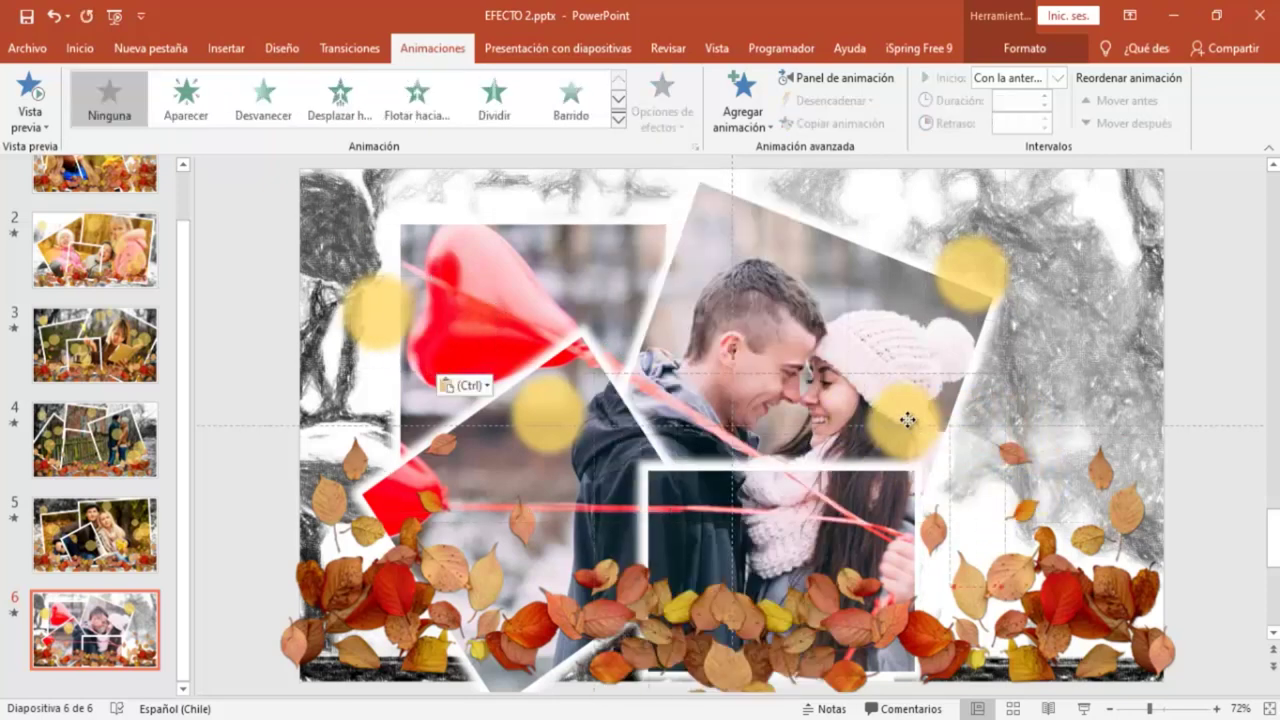
- Shrink the circle by the woman's face to 3 × 3 cm in Formato > Tamaño
left_click(1013, 57)
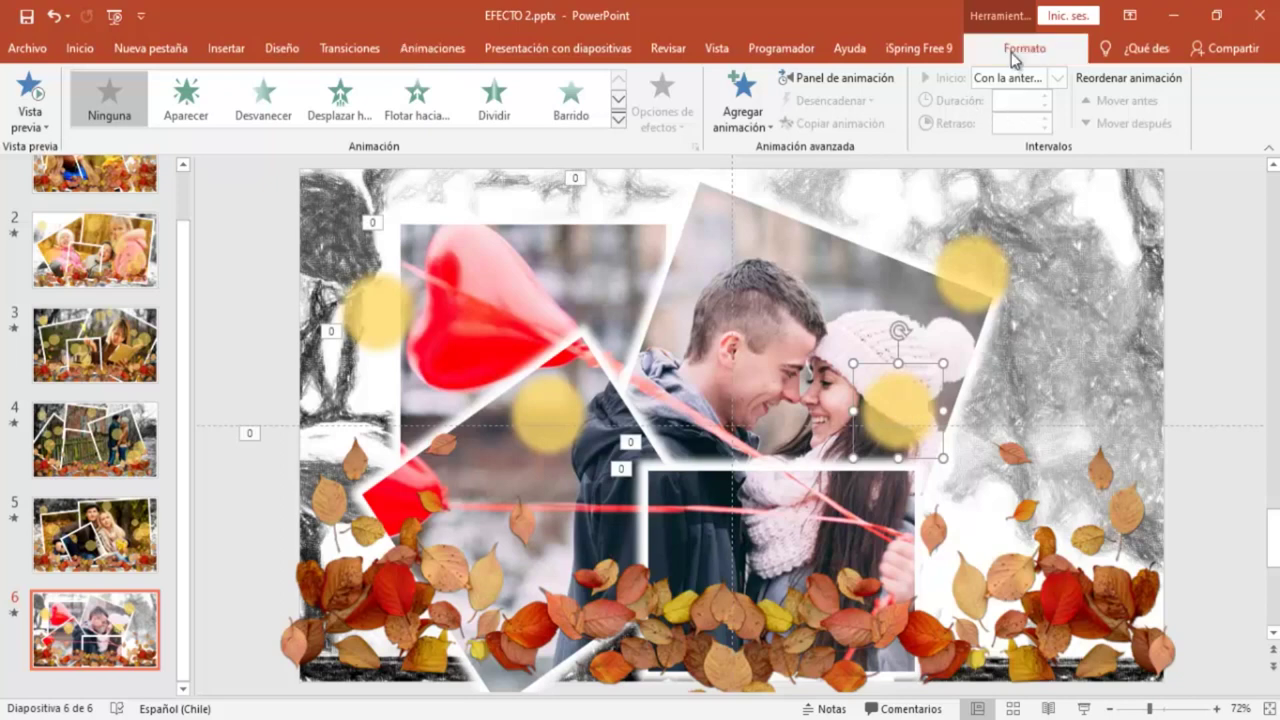
left_click(1188, 92)
left_click(1188, 92)
left_click(1188, 92)
left_click(1188, 92)
left_click(1188, 92)
left_click(1188, 121)
left_click(1188, 121)
left_click(1188, 121)
left_click(1188, 121)
left_click(1190, 121)
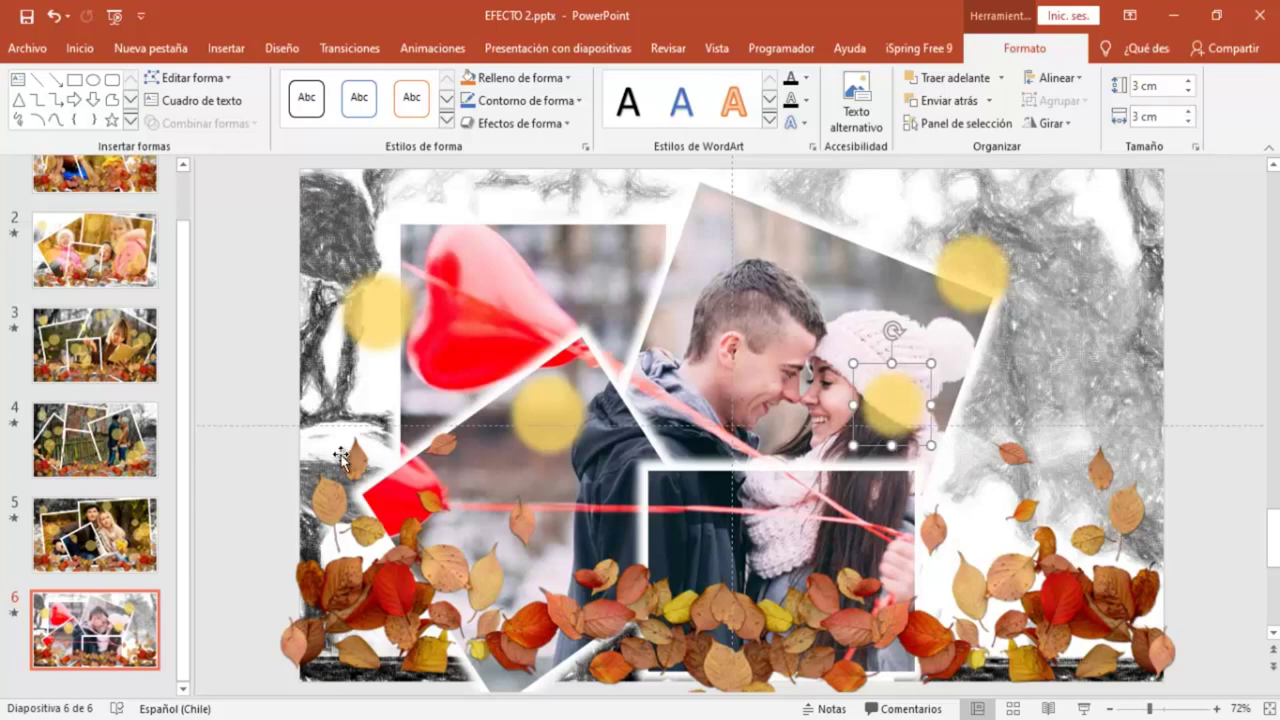
left_click(373, 324)
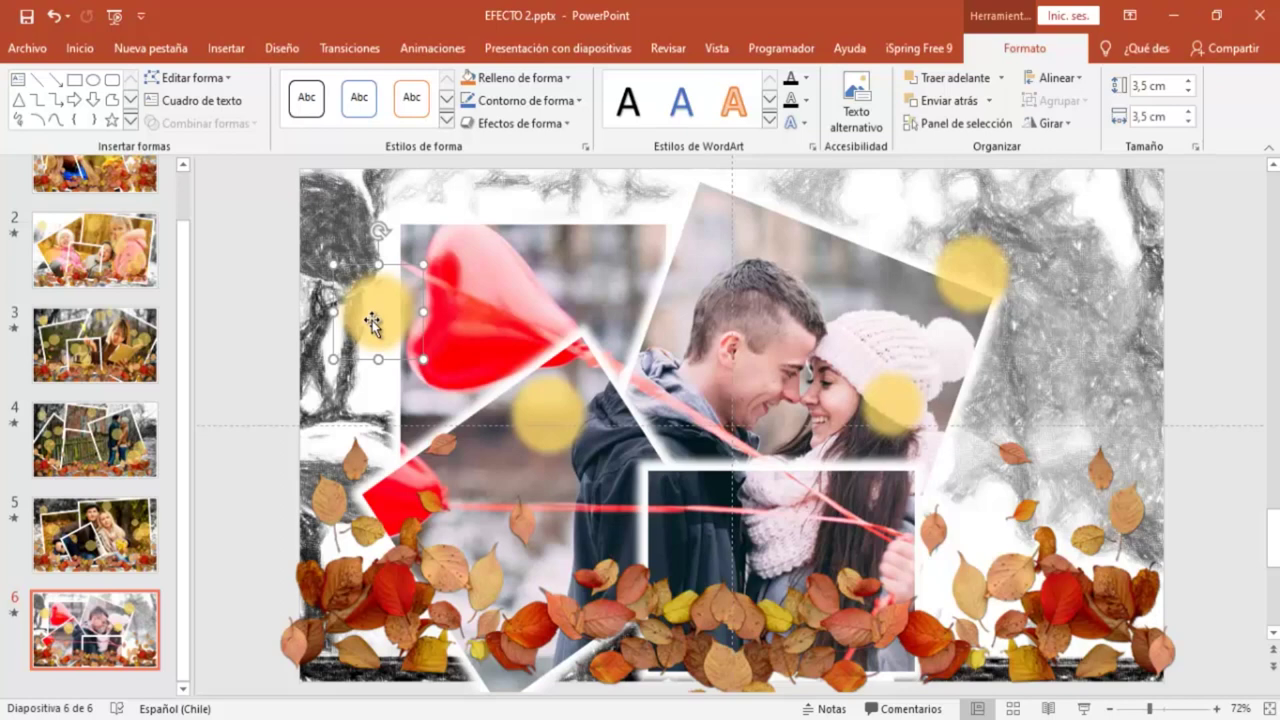
- Give the left yellow circle a Flotar hacia entrance starting Con la anterior after a 4-second delay
left_click(430, 50)
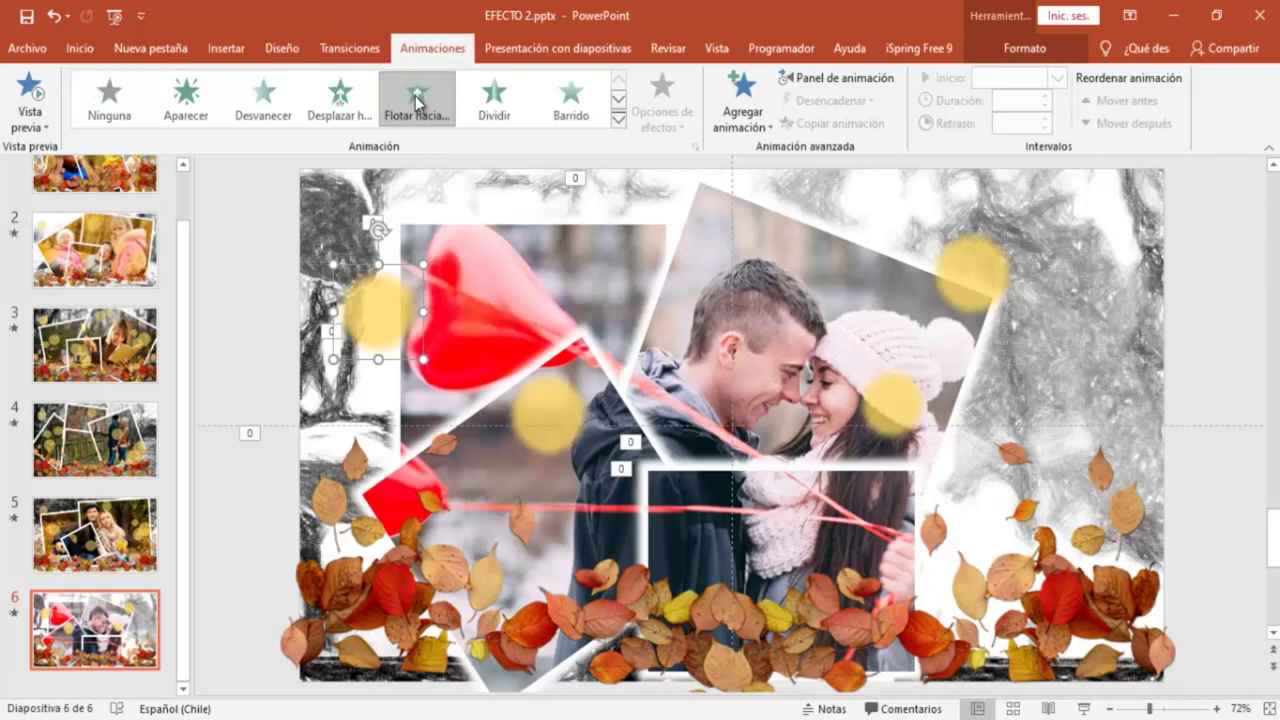
left_click(415, 96)
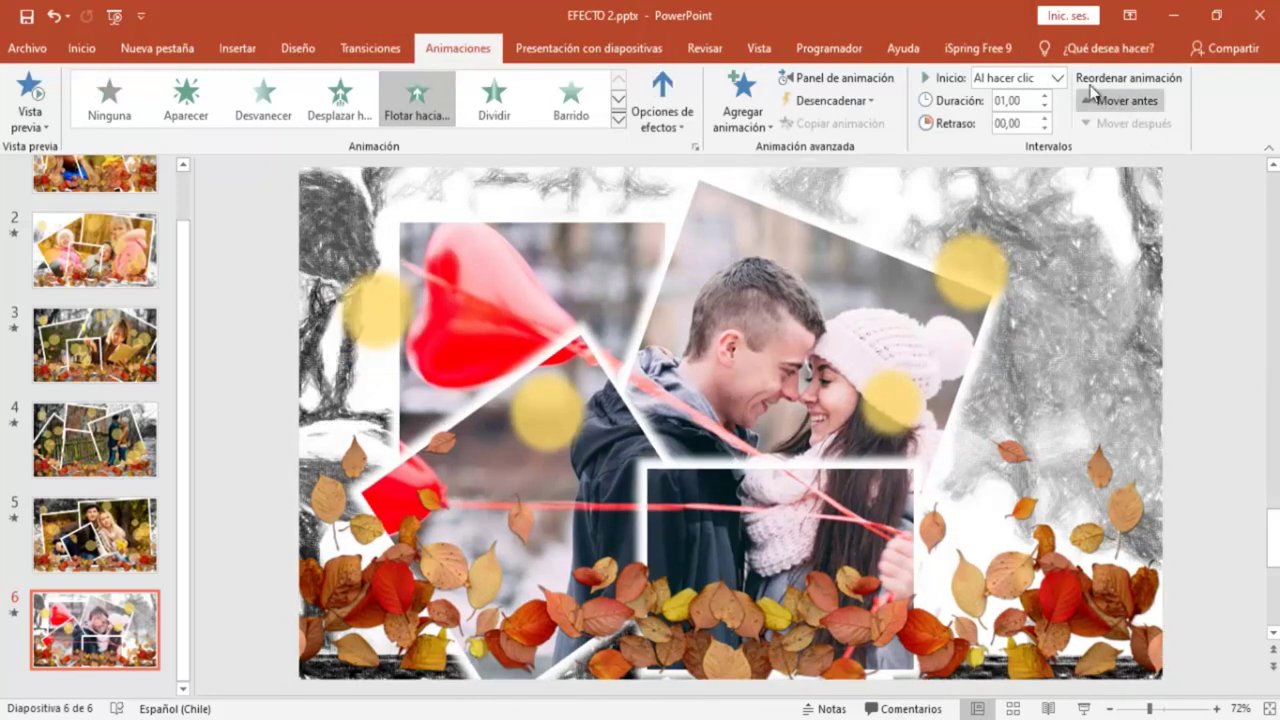
left_click(1060, 78)
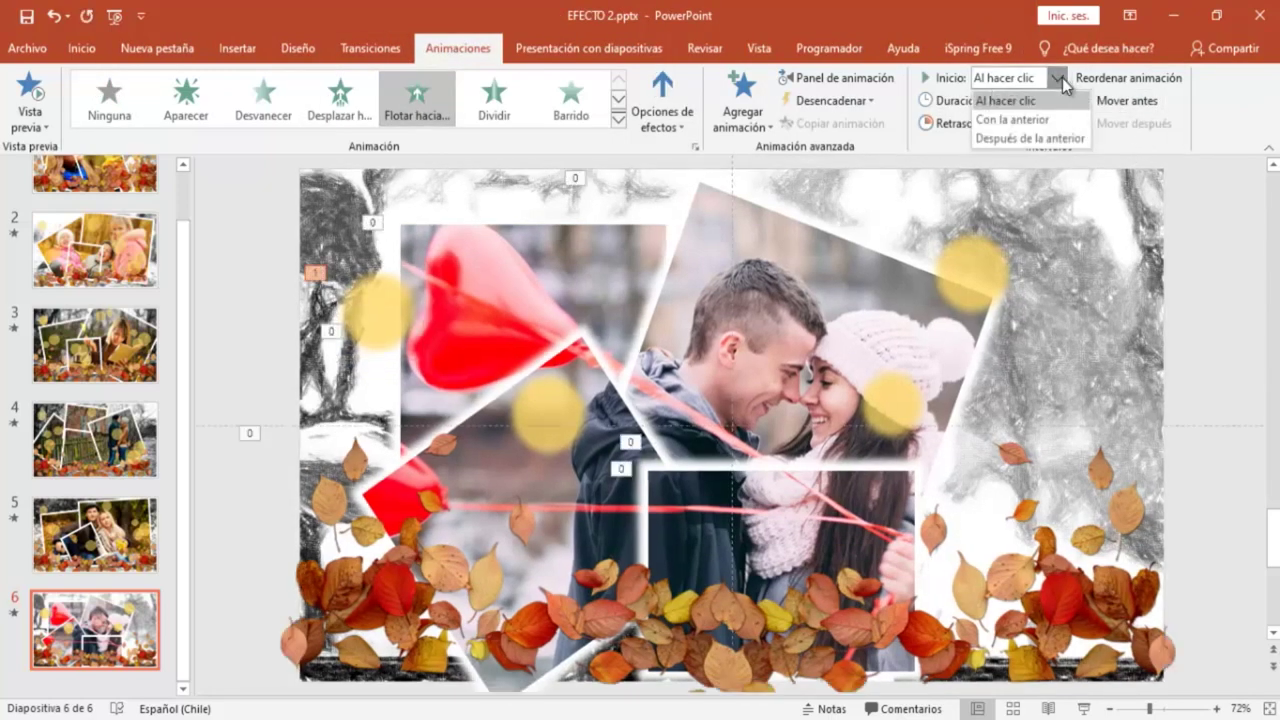
left_click(997, 120)
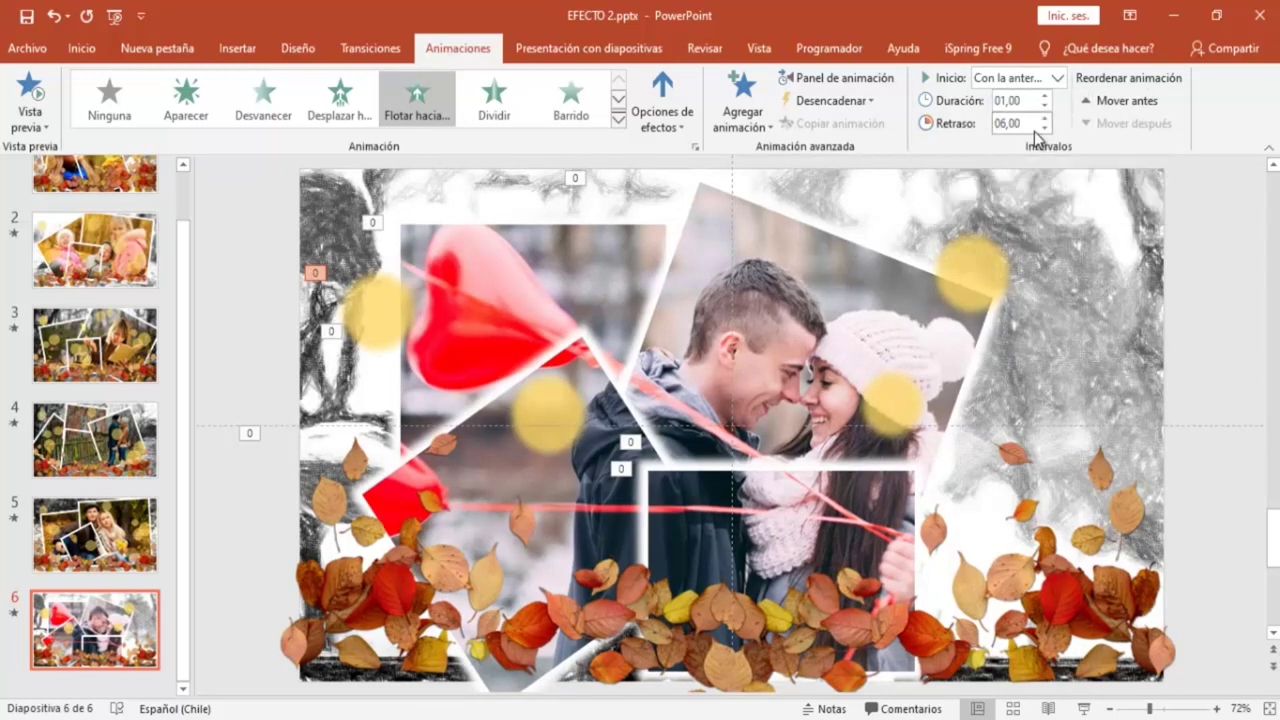
left_click(405, 328)
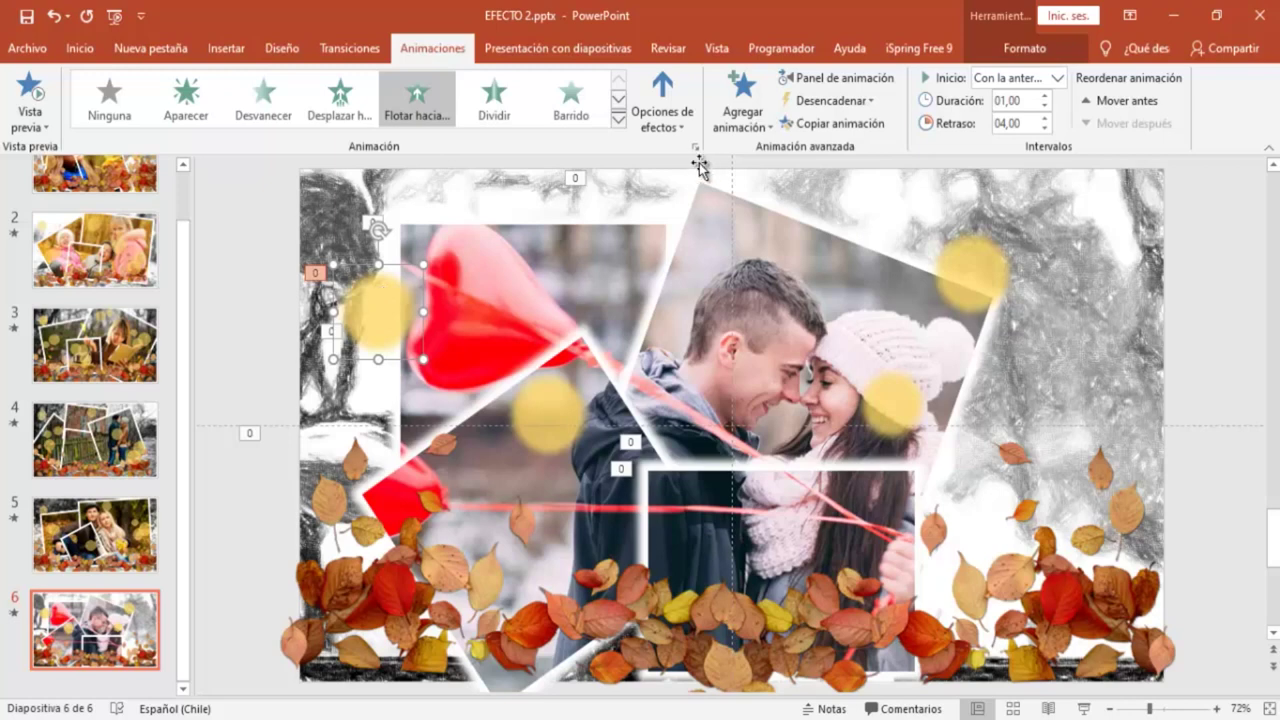
- Add the Aumentar y hundir emphasis effect to the left yellow circle
left_click(768, 128)
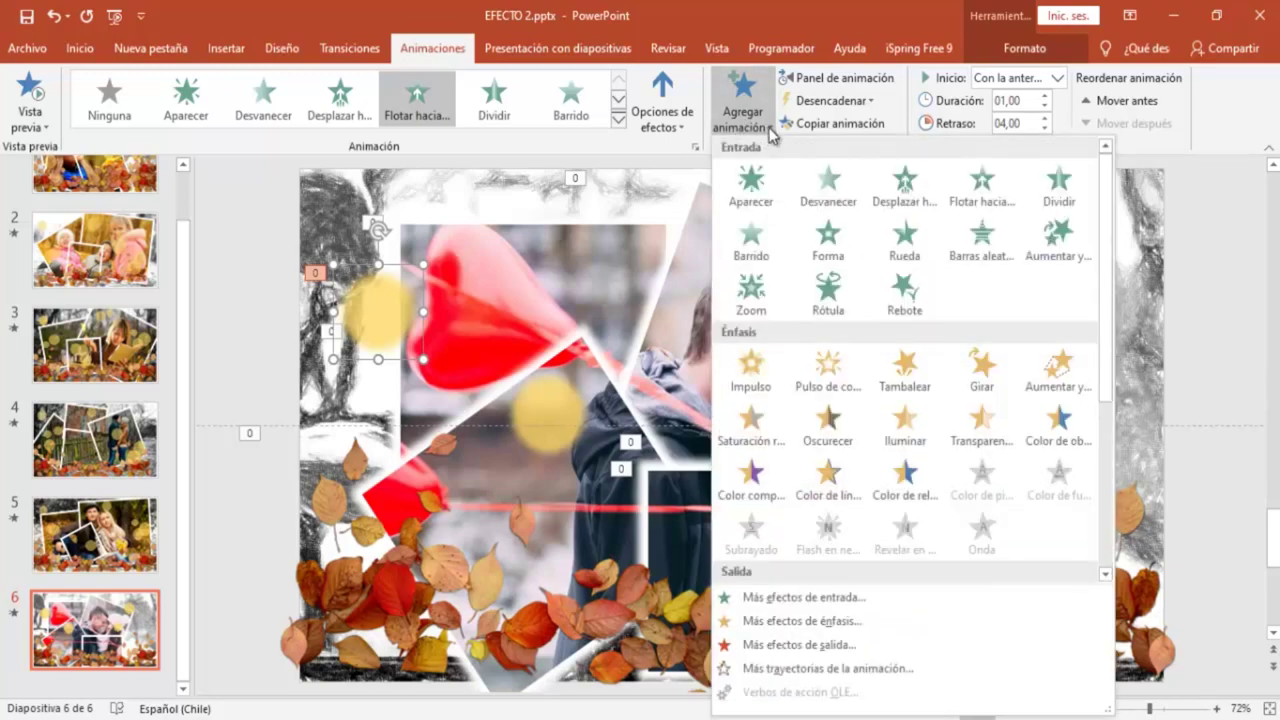
left_click(1058, 368)
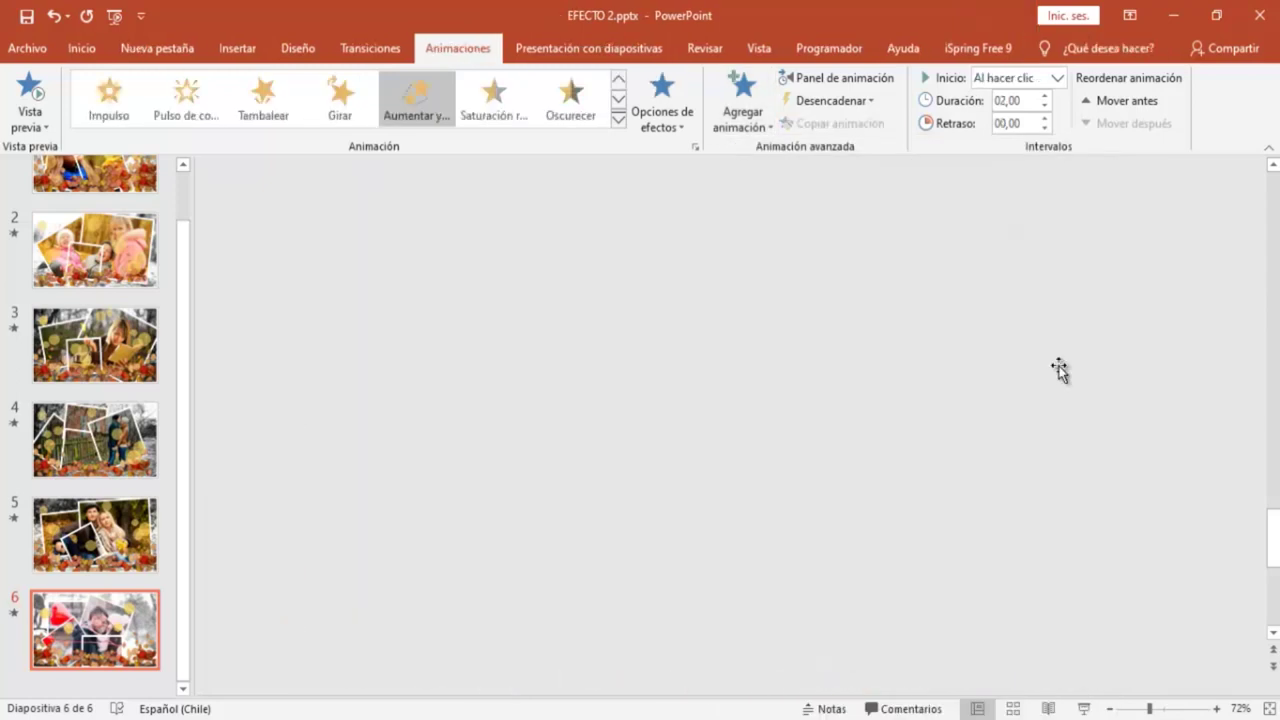
left_click(1057, 78)
key("Escape")
type("04")
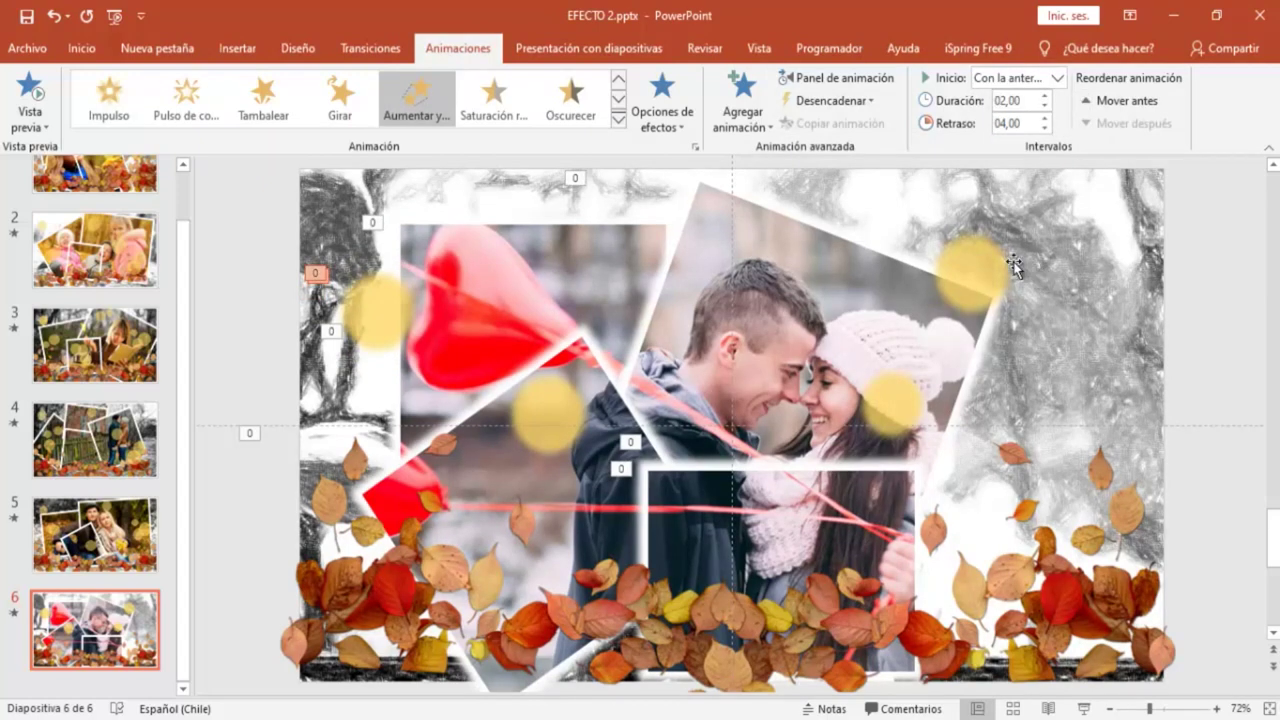
- Set Elipse 9's grow/shrink to repeat until the slide ends, with Cambio automático de dirección
left_click(822, 80)
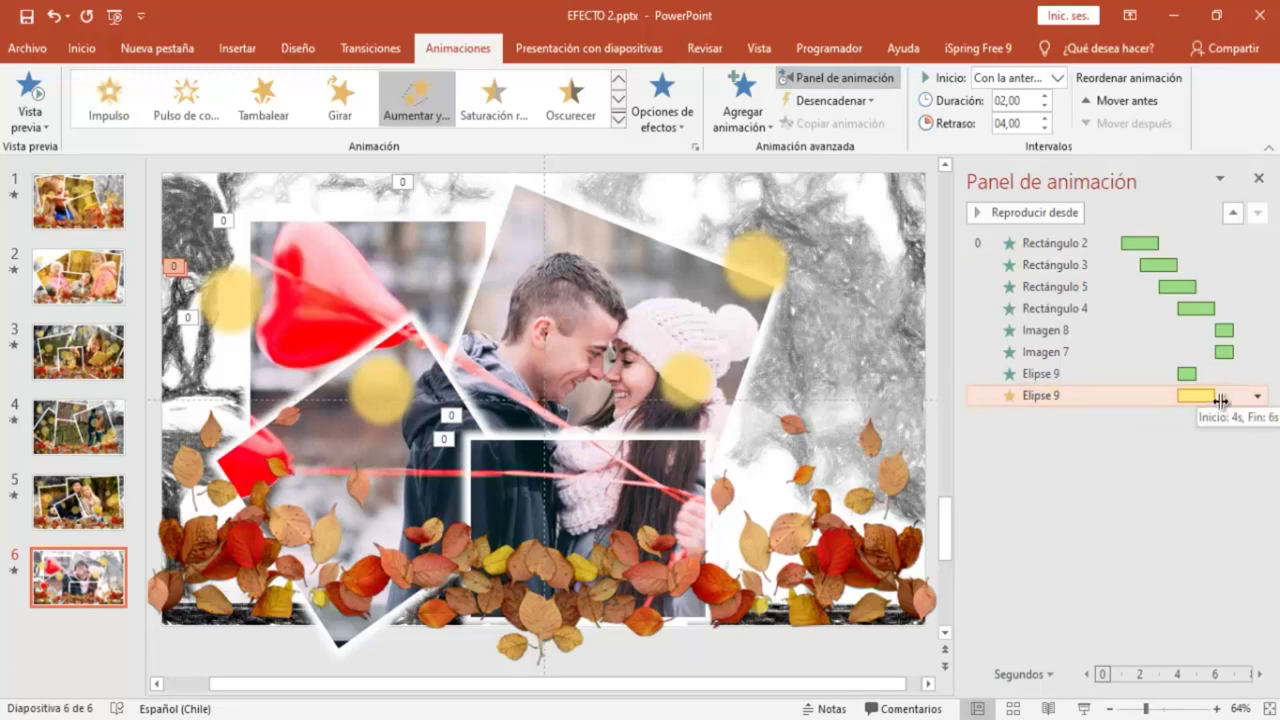
left_click(1257, 396)
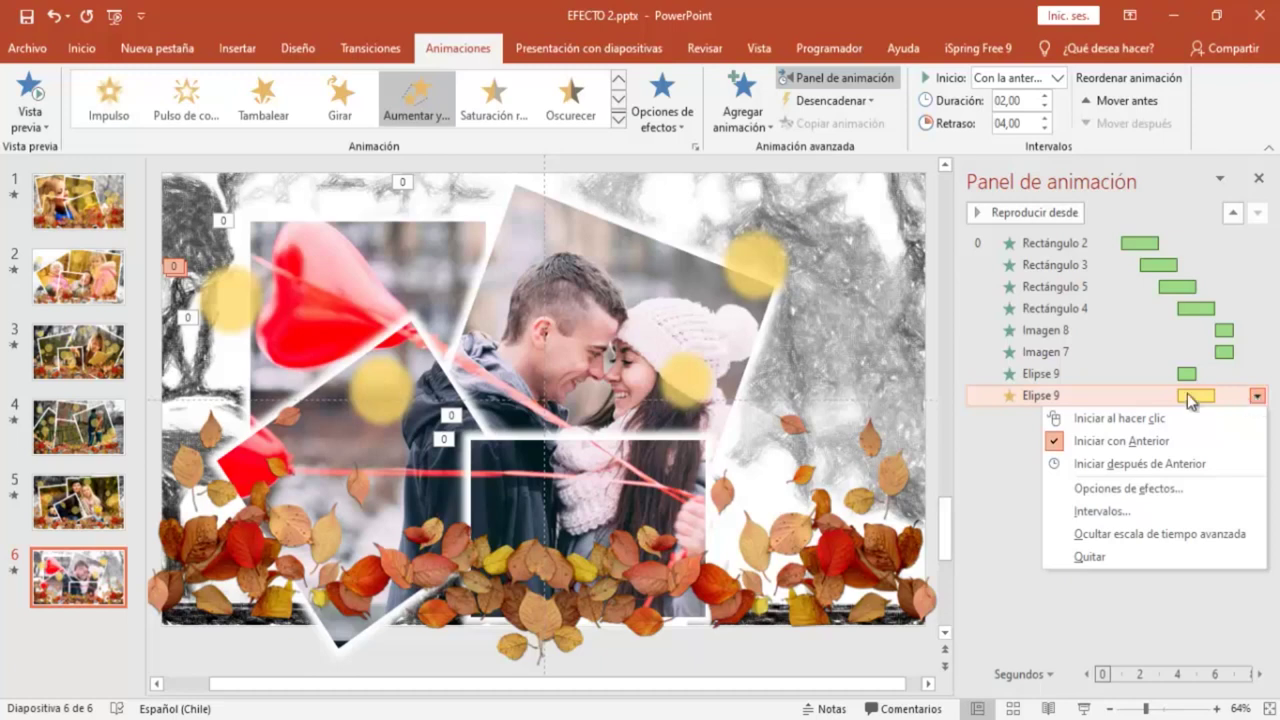
left_click(1058, 511)
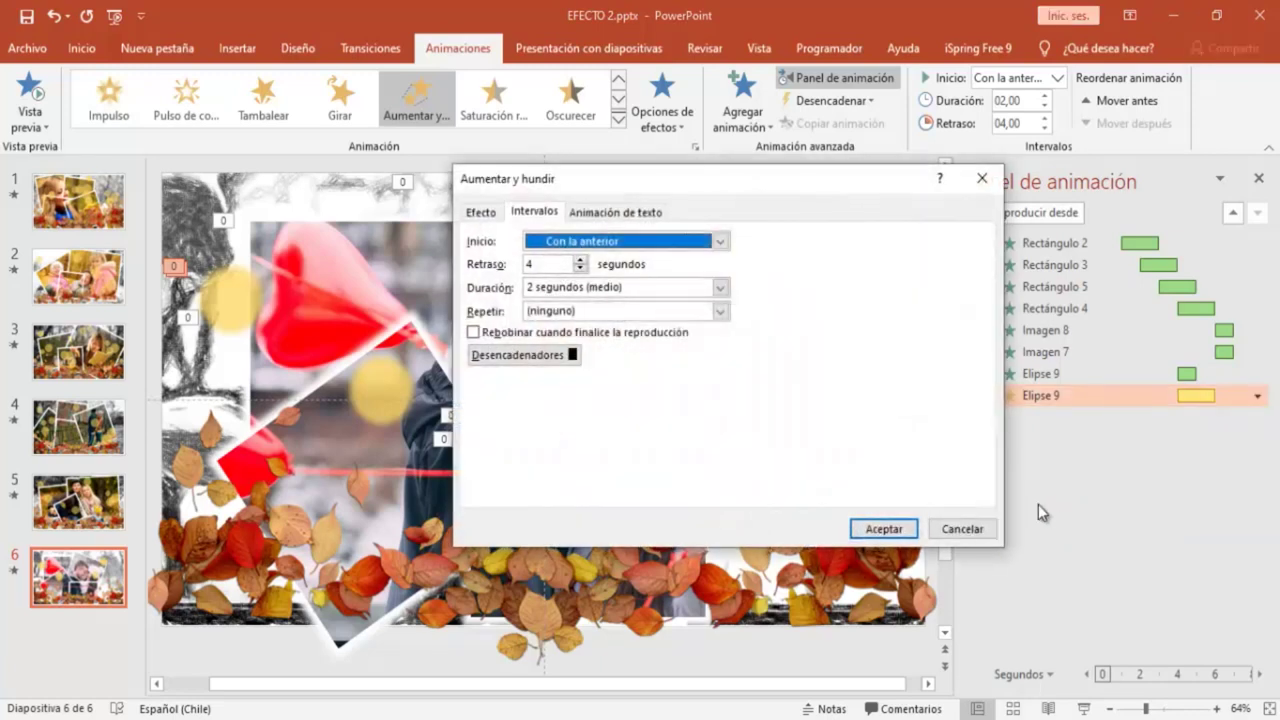
left_click(719, 311)
left_click(571, 420)
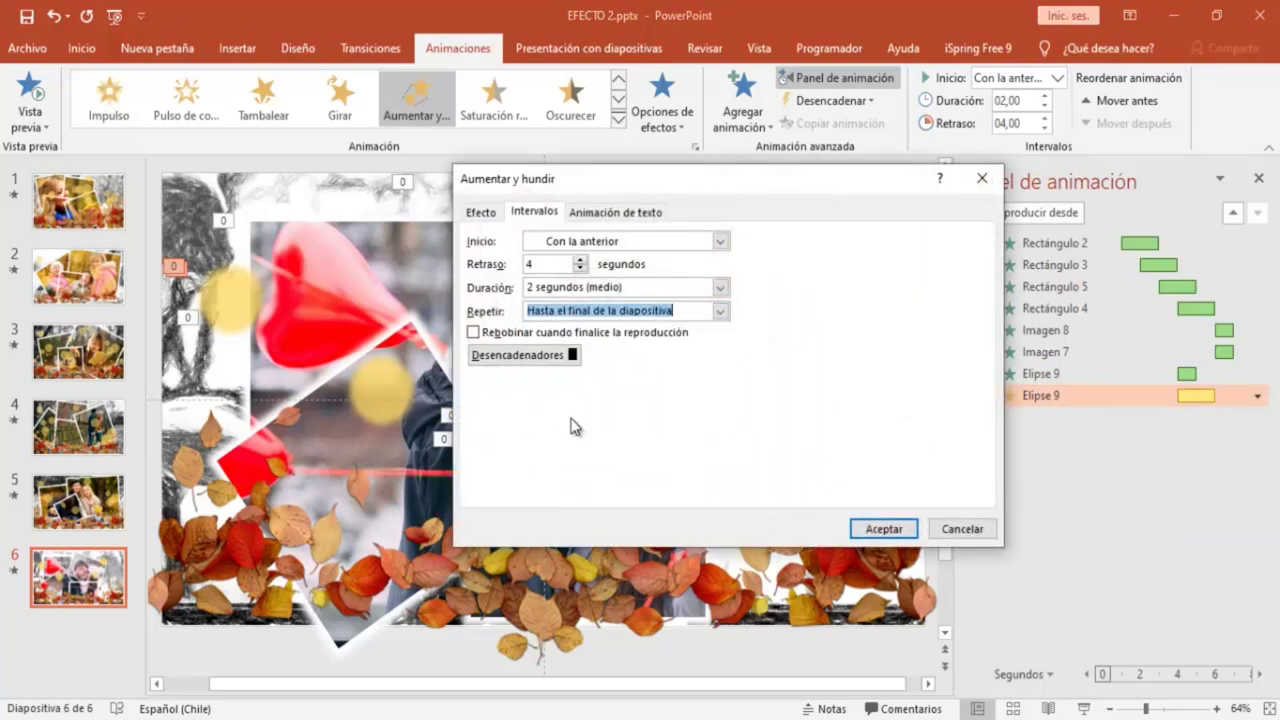
left_click(481, 212)
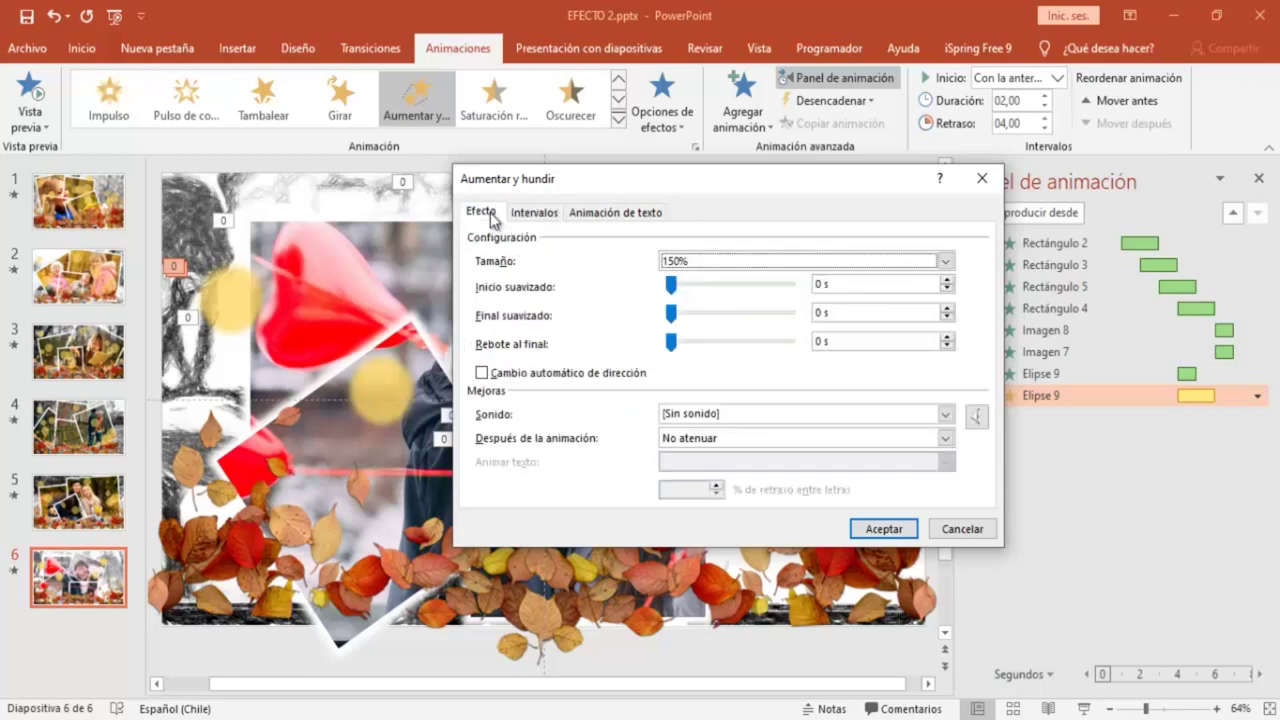
left_click(481, 373)
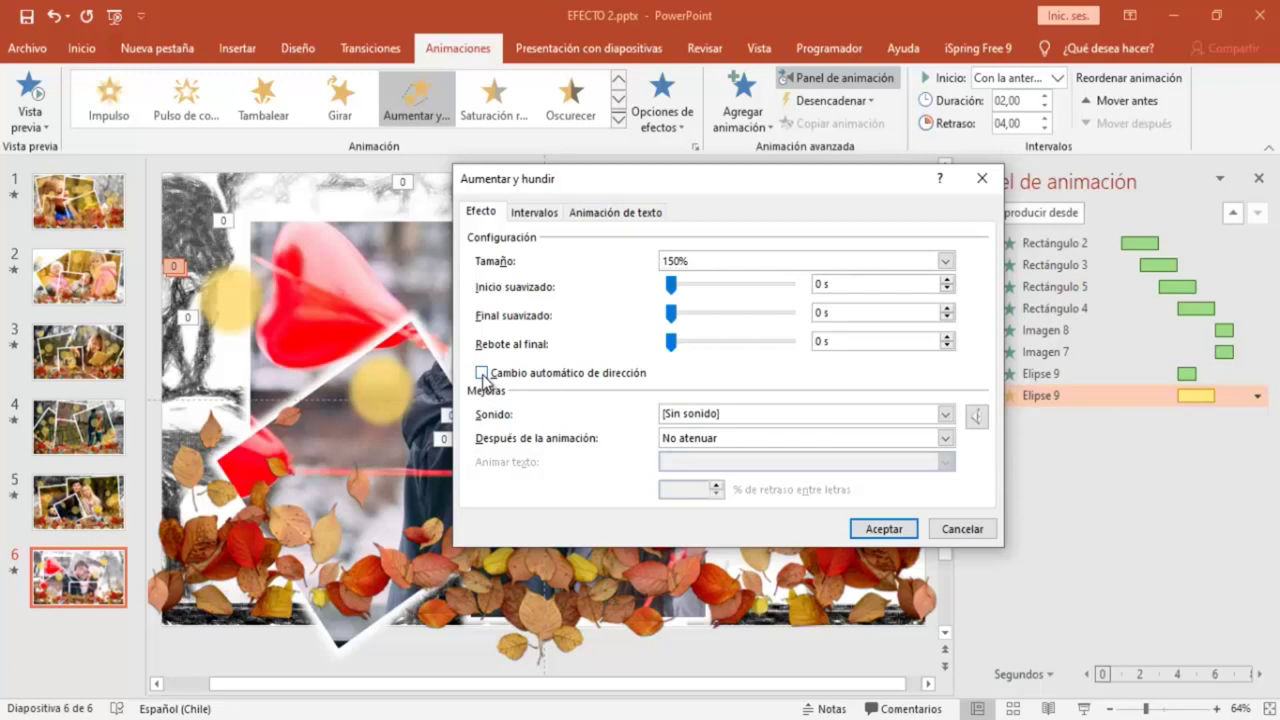
left_click(872, 531)
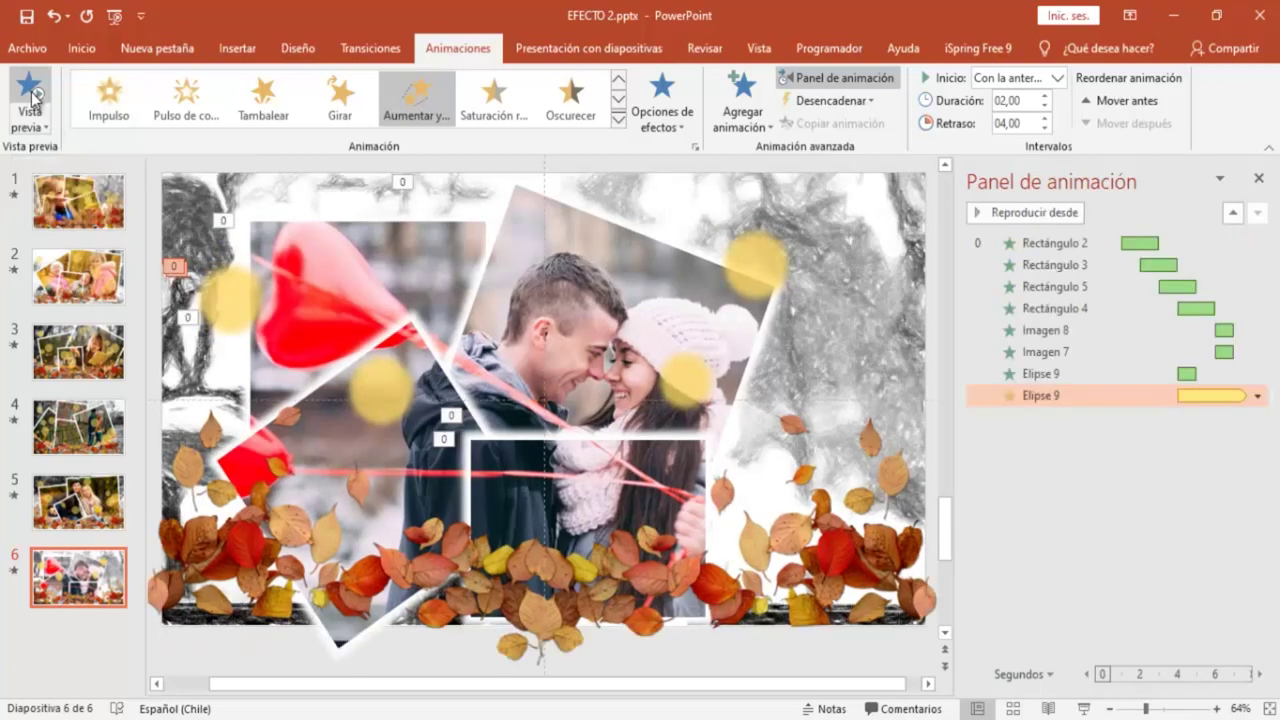
- Preview the slide's animations and close the animation pane
left_click(29, 99)
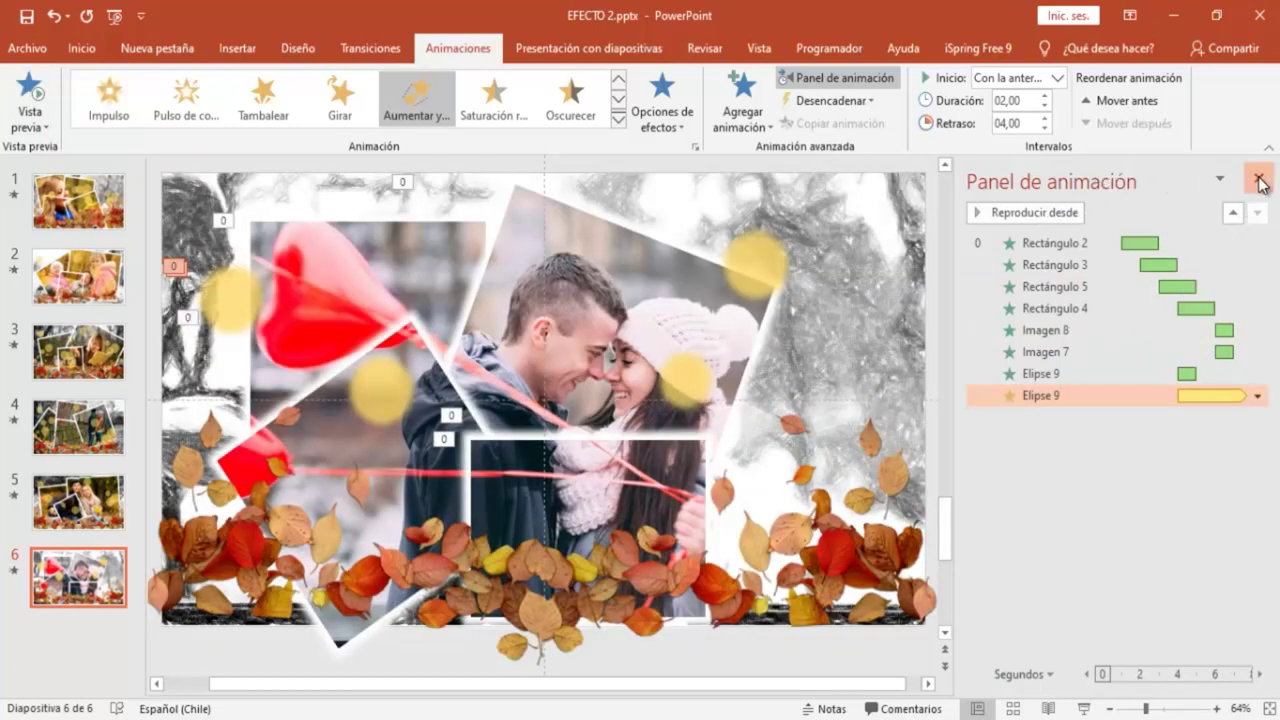
left_click(1258, 178)
left_click(385, 323)
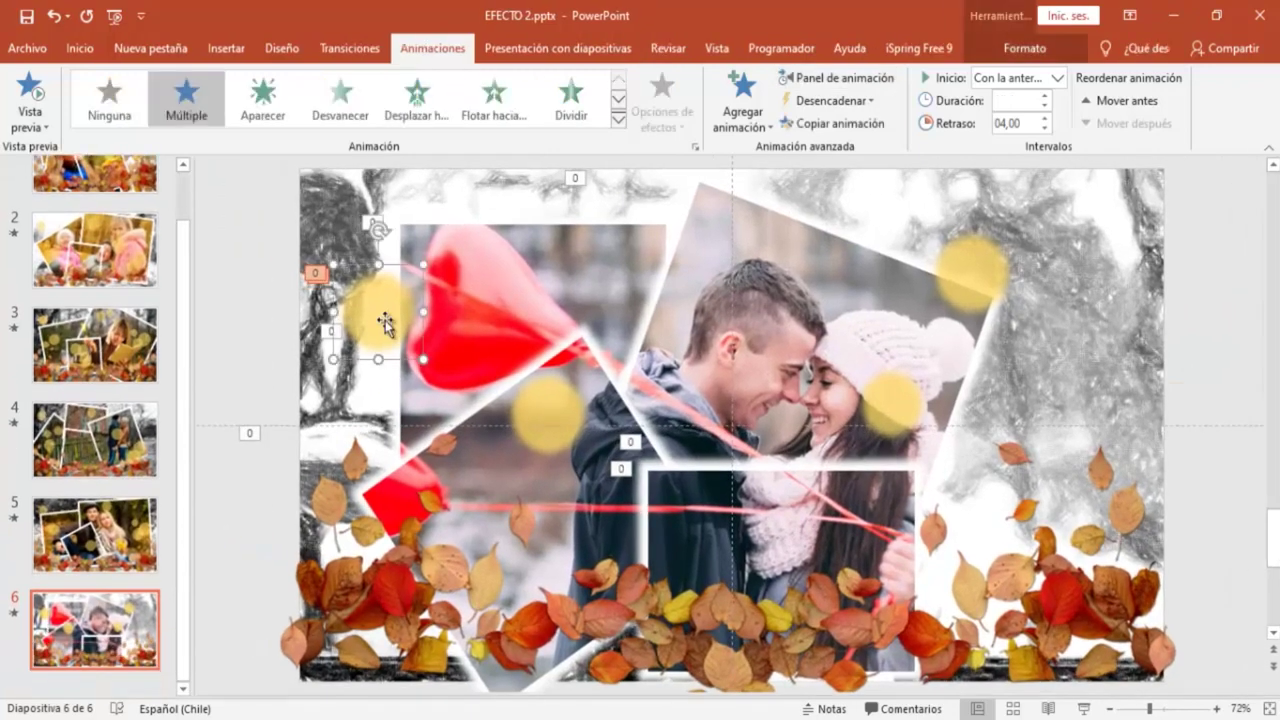
- Use Copiar animación to give the middle and upper-right yellow circles the same animation
left_click(837, 123)
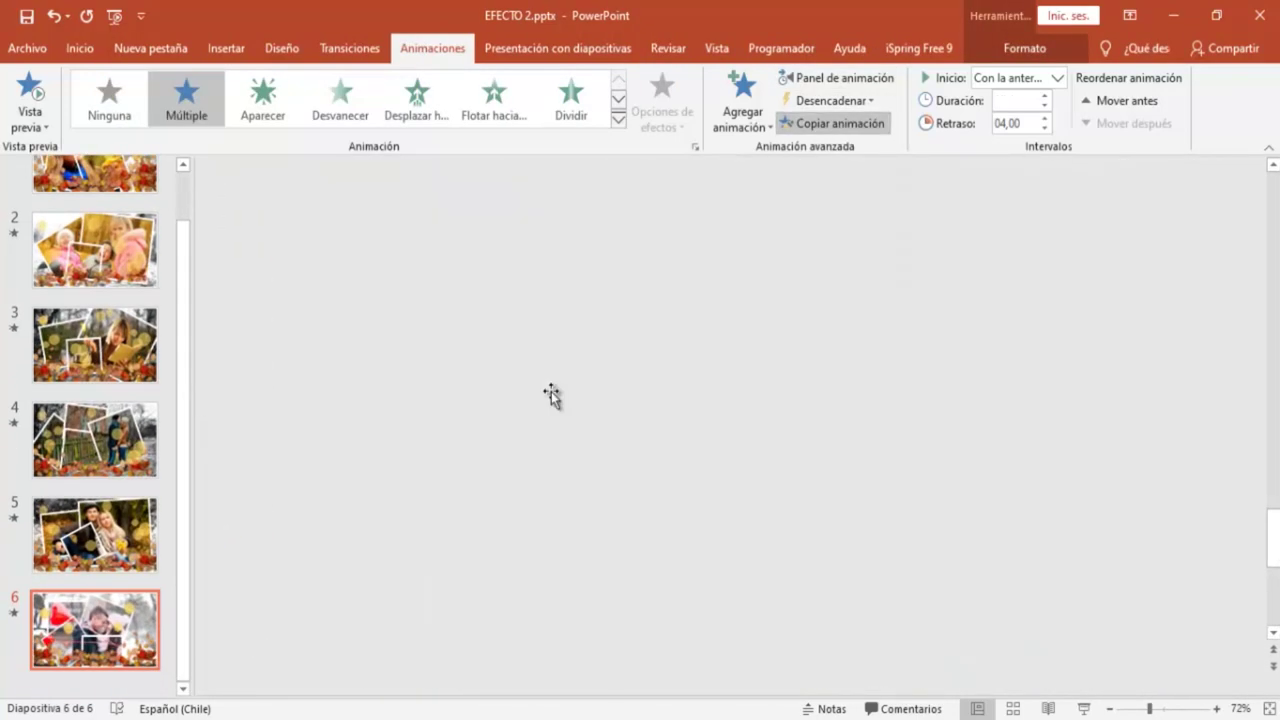
left_click(551, 395)
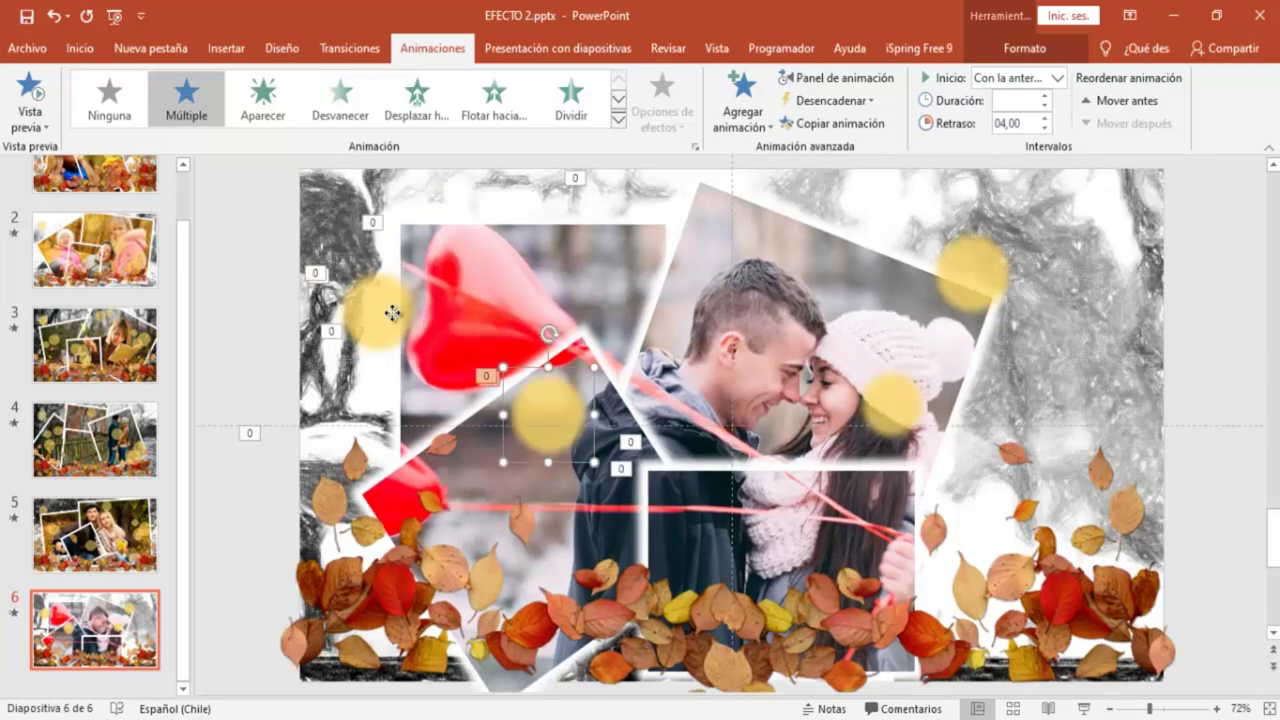
left_click(392, 313)
left_click(828, 125)
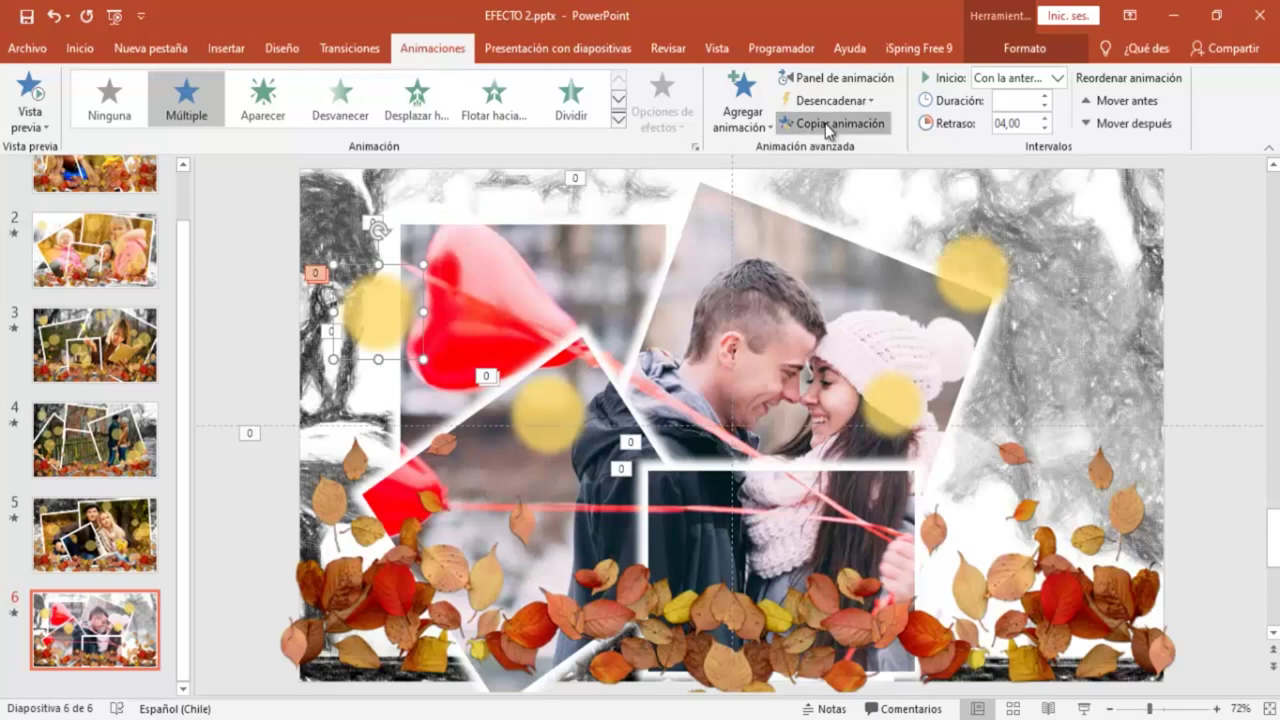
left_click(911, 397)
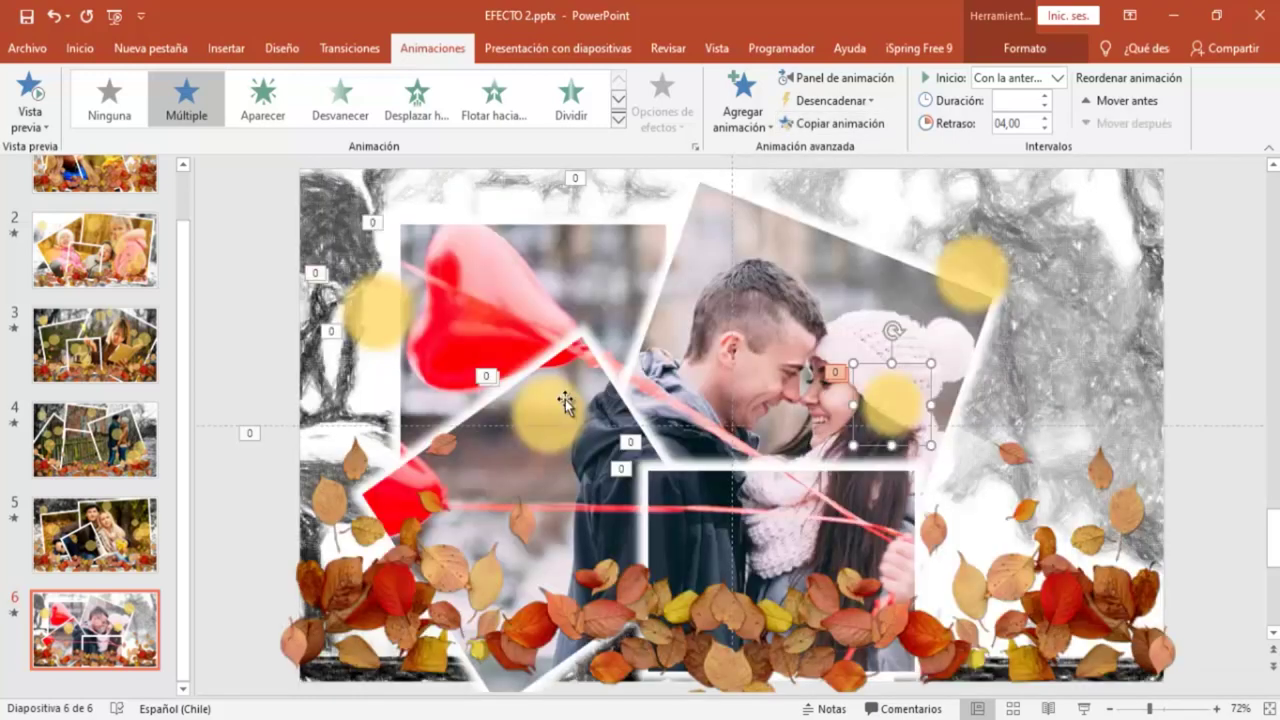
left_click(567, 401)
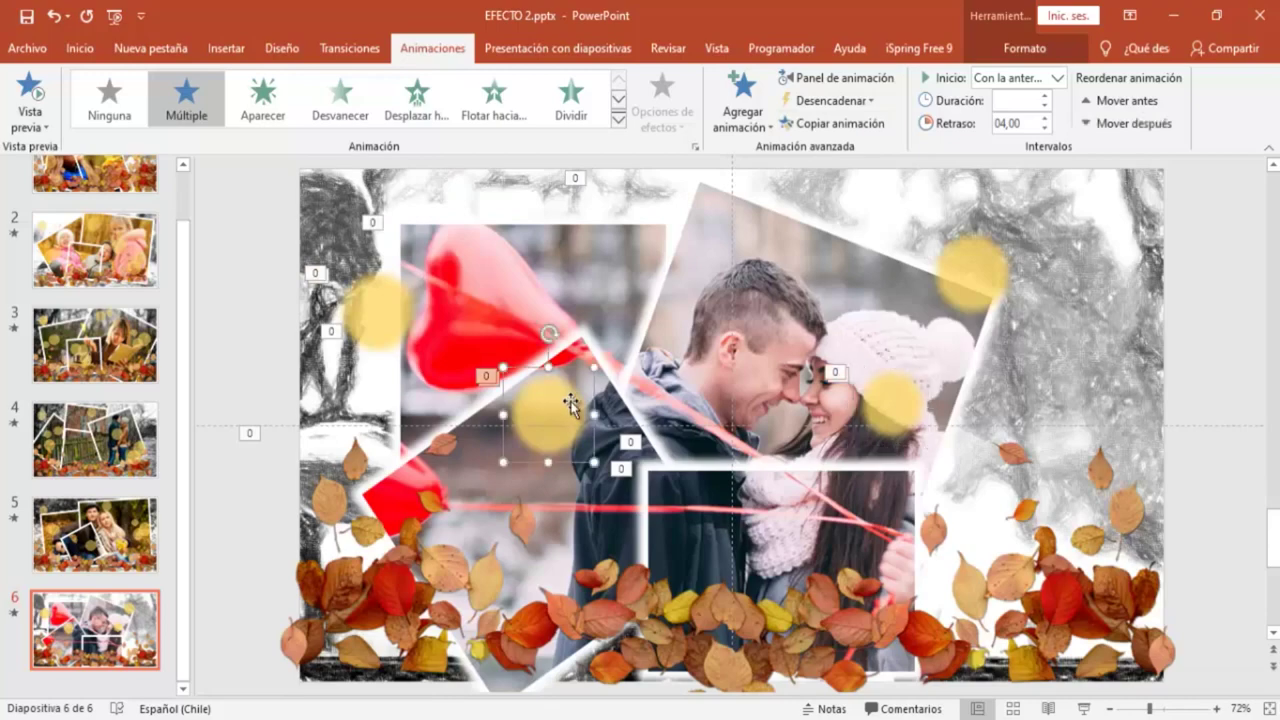
left_click(836, 125)
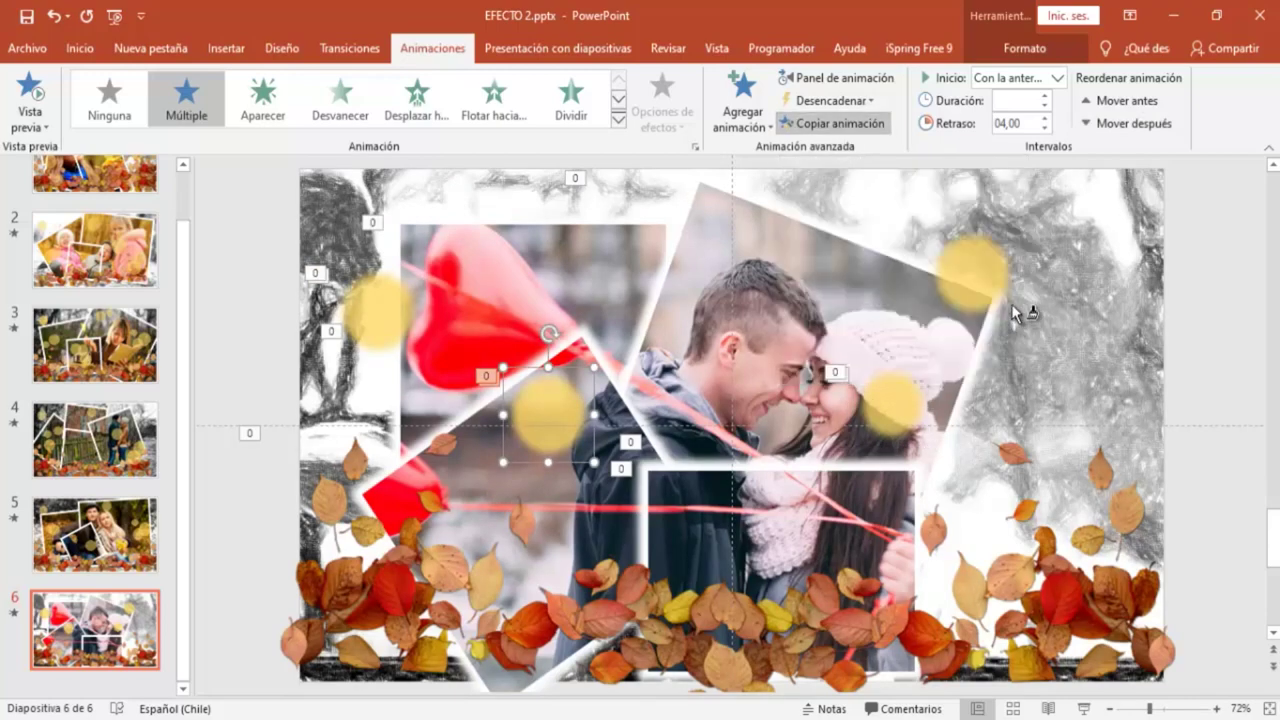
left_click(981, 288)
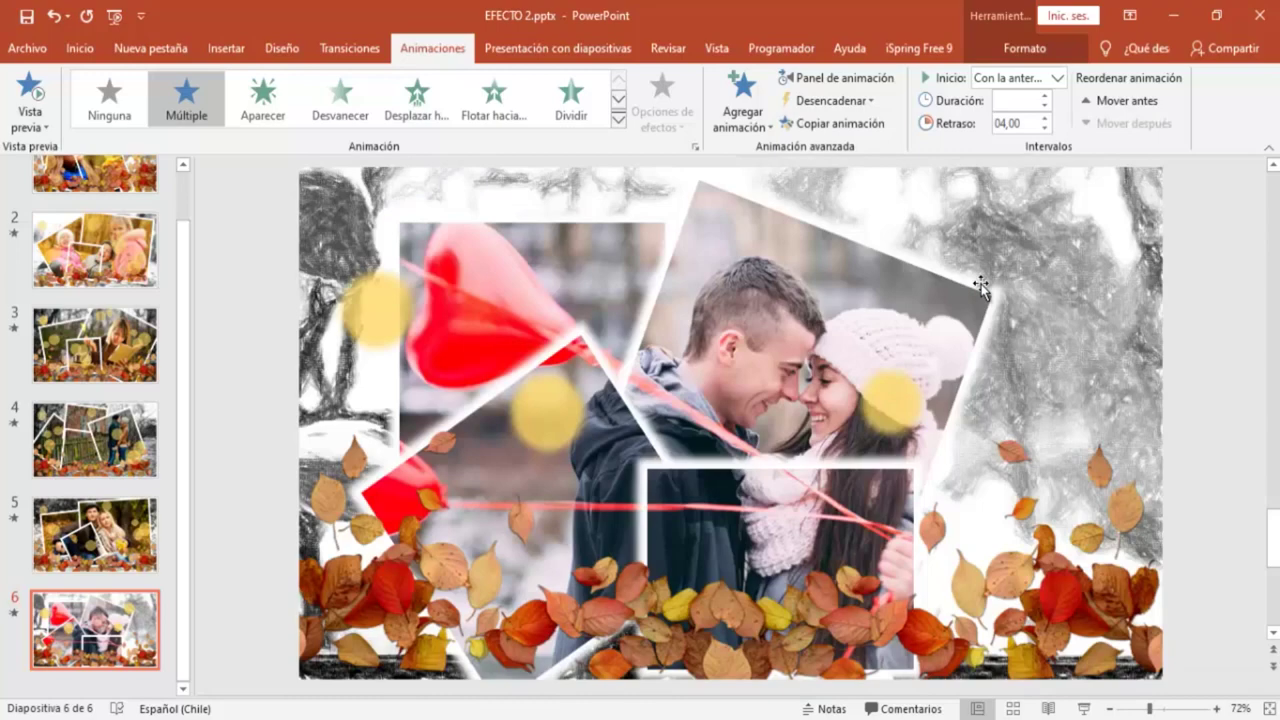
left_click(1086, 709)
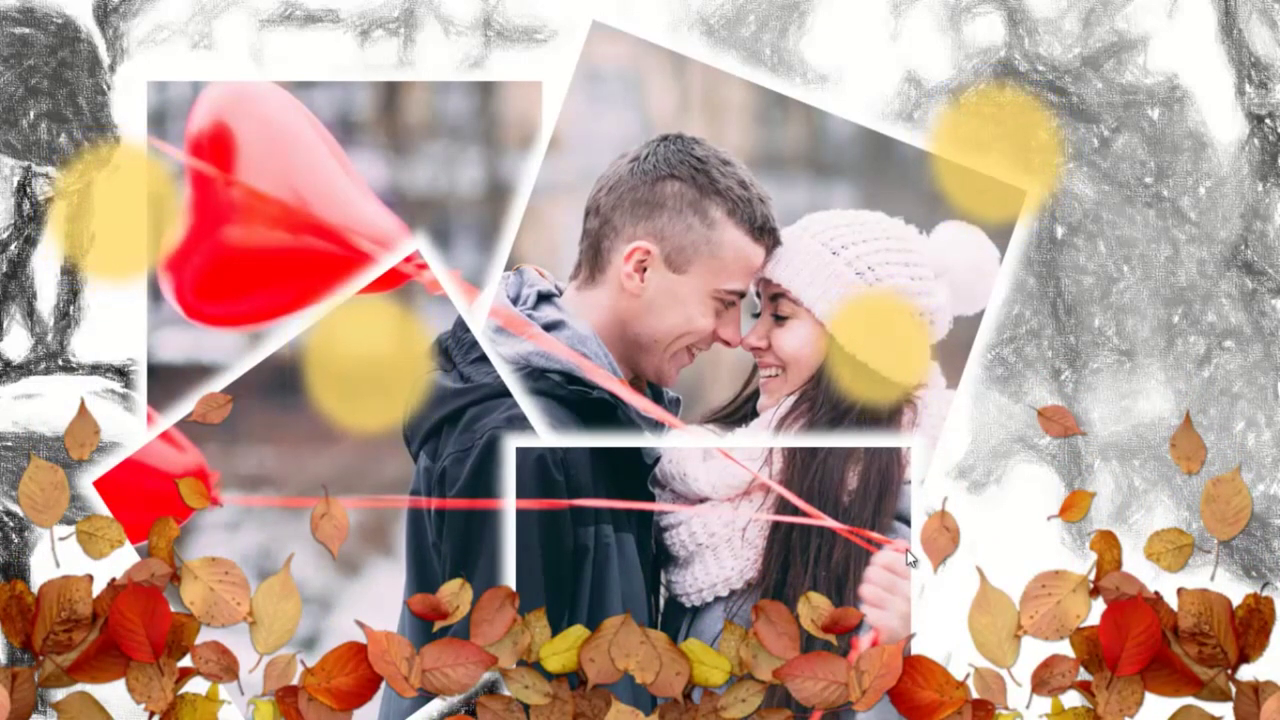
- End the preview and paste a copy of the left yellow circle lower over the balloon photo
key("Escape")
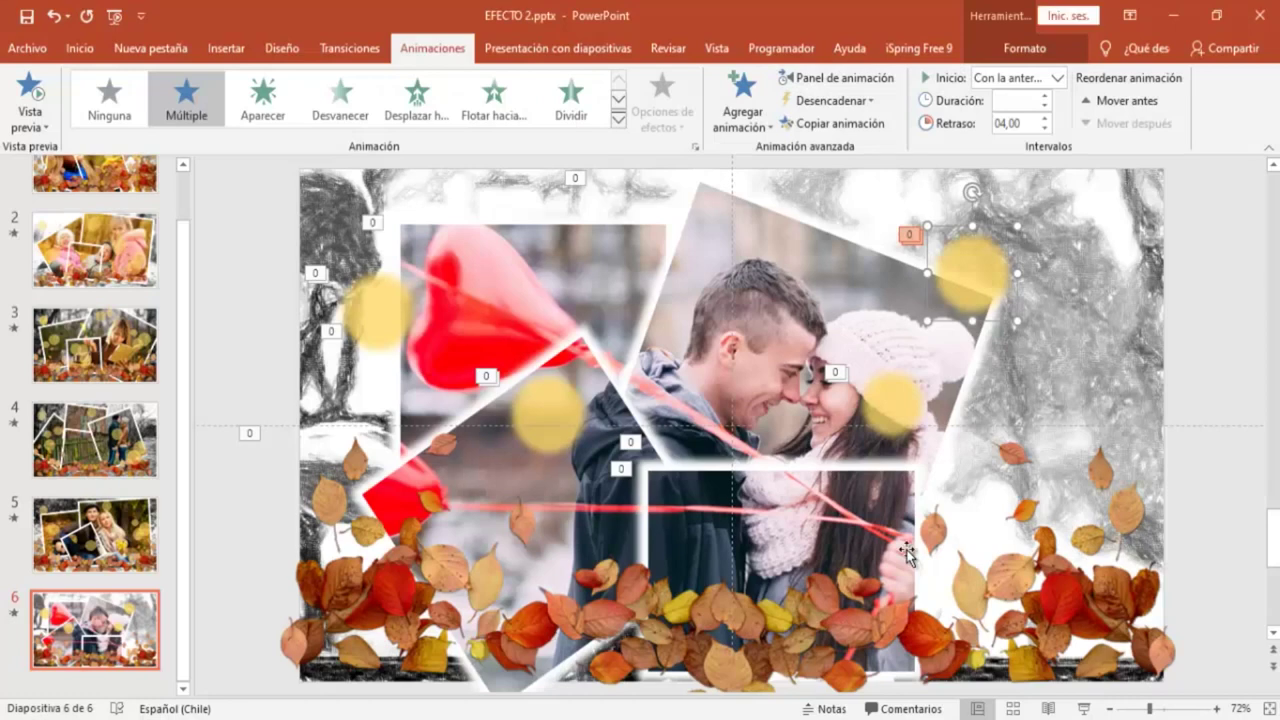
right_click(367, 311)
left_click(412, 303)
right_click(496, 258)
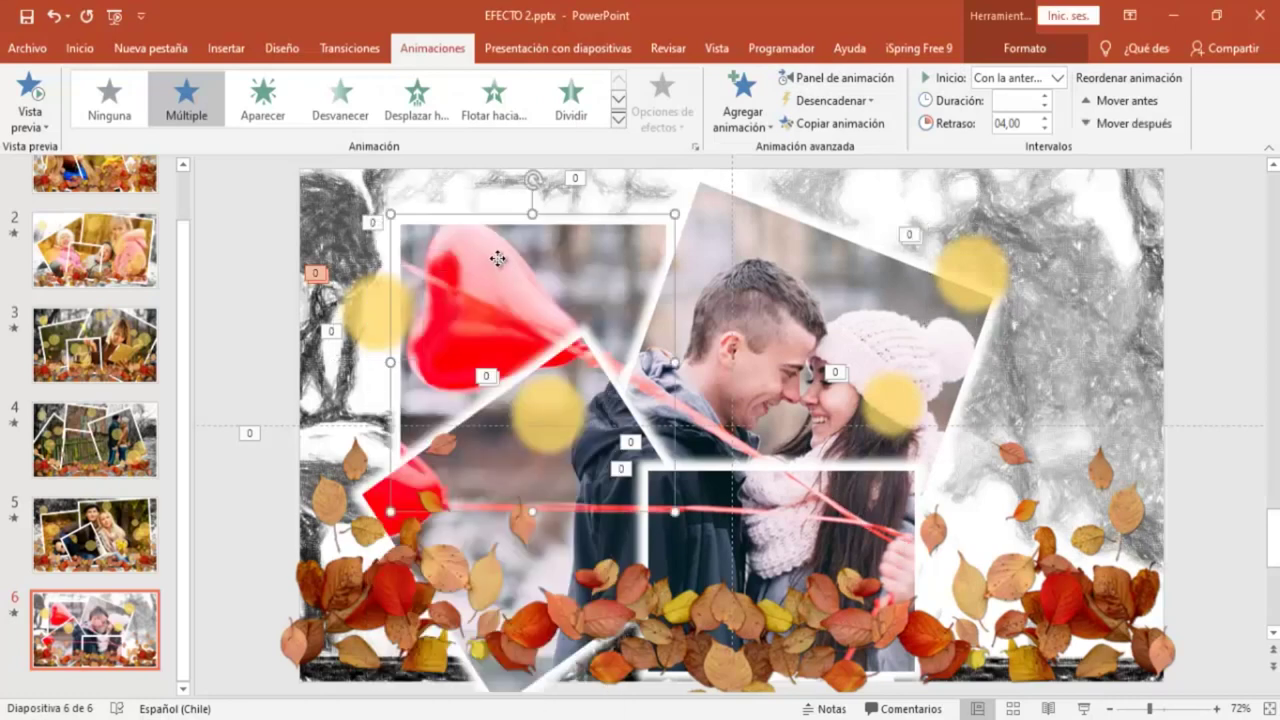
left_click(538, 343)
left_click_drag(370, 322, 477, 455)
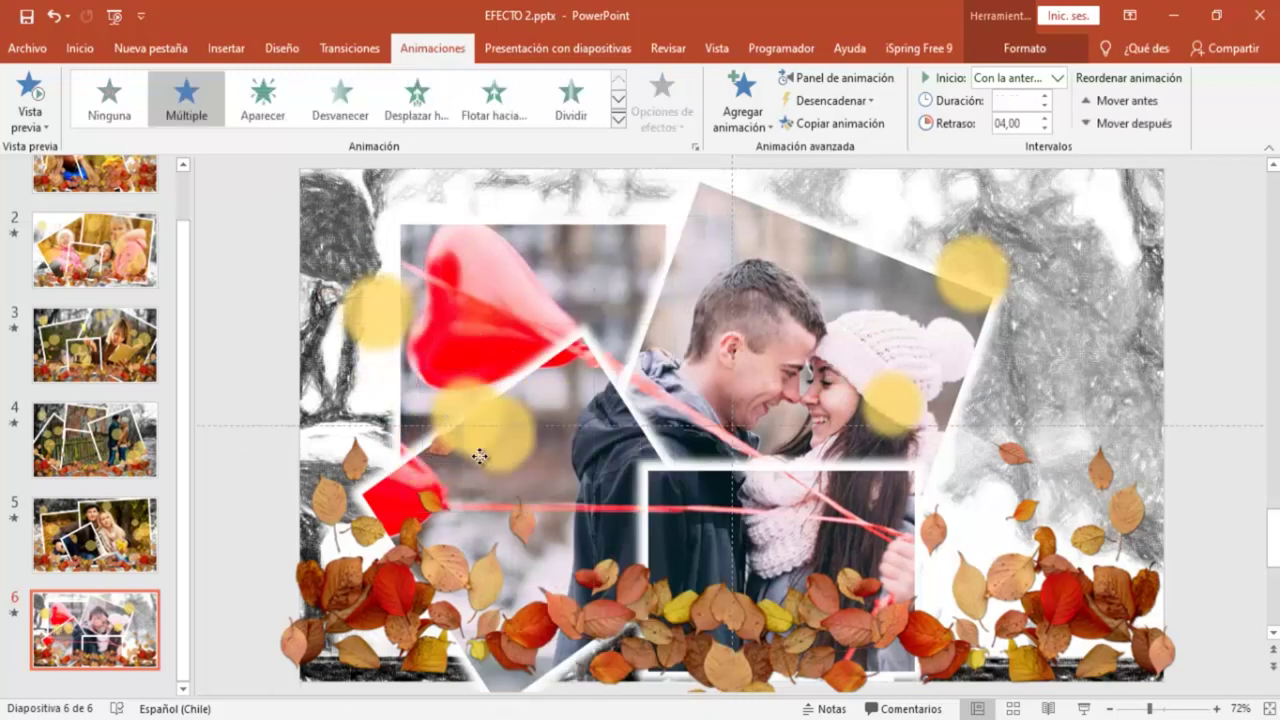
- Paste another yellow circle and place it beside the woman's hat
right_click(377, 318)
left_click(416, 350)
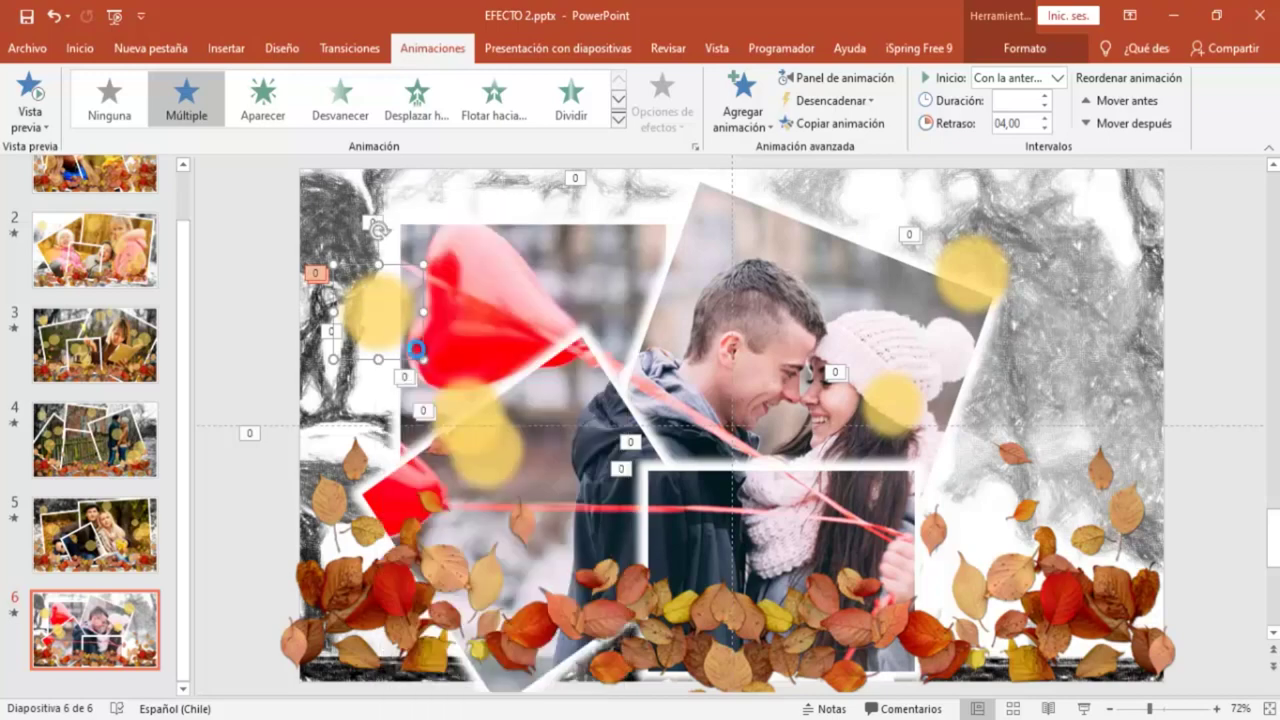
right_click(477, 287)
left_click_drag(408, 320, 992, 364)
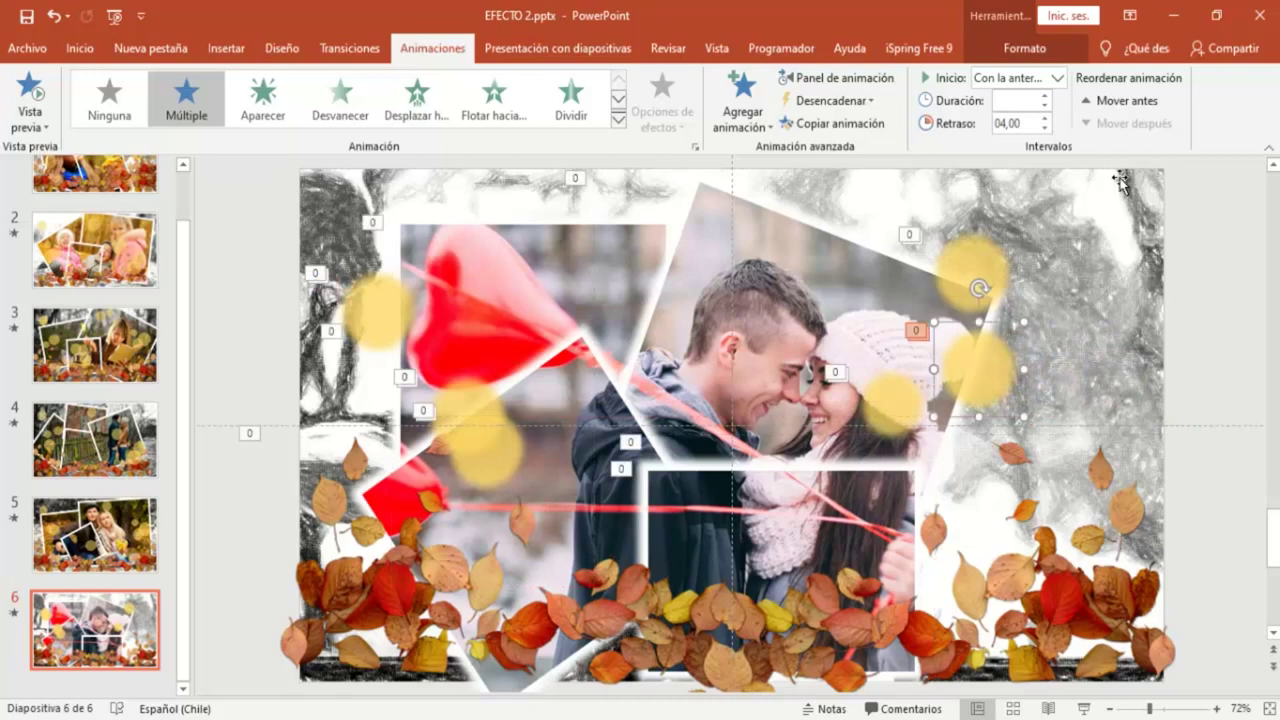
- Reduce the new circle's height and width to 2,5 cm in Formato
left_click(1045, 50)
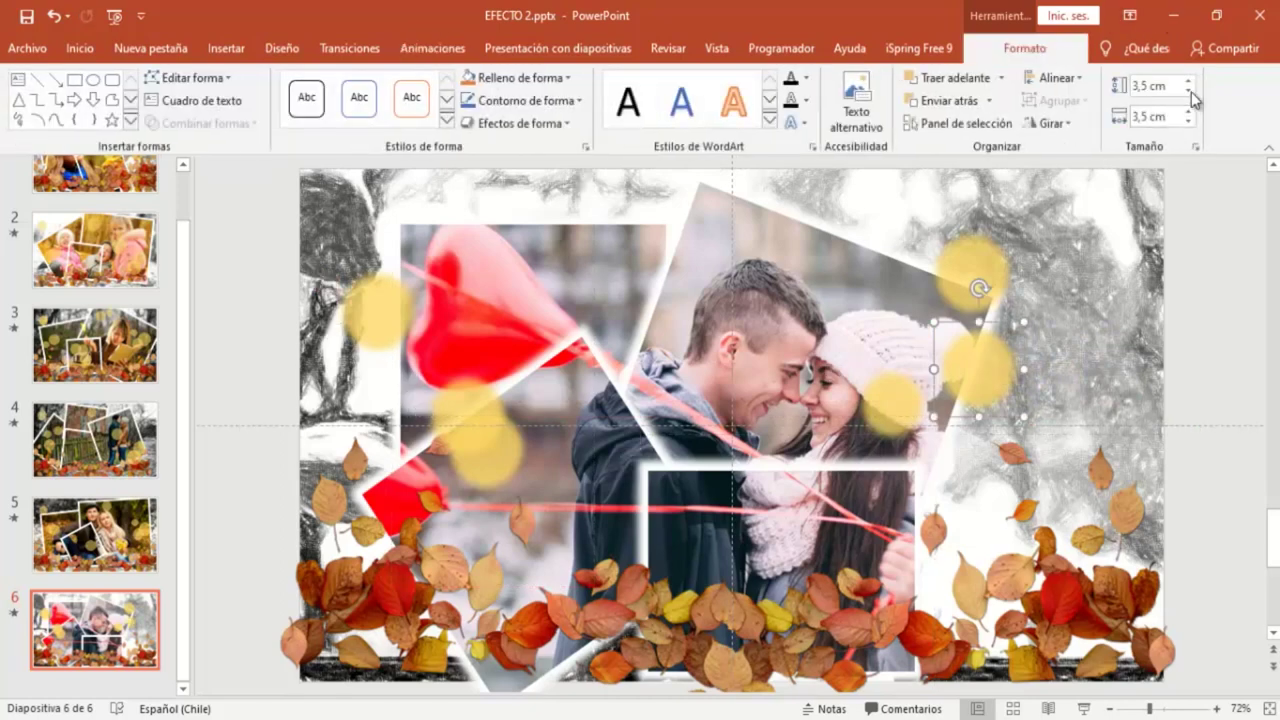
left_click(1188, 91)
left_click(1188, 91)
left_click(1188, 91)
left_click(1188, 91)
left_click(1189, 121)
left_click(1189, 121)
left_click(1189, 121)
left_click(1189, 121)
left_click(1189, 121)
left_click(1189, 121)
left_click(1191, 124)
left_click(1191, 124)
left_click(1191, 124)
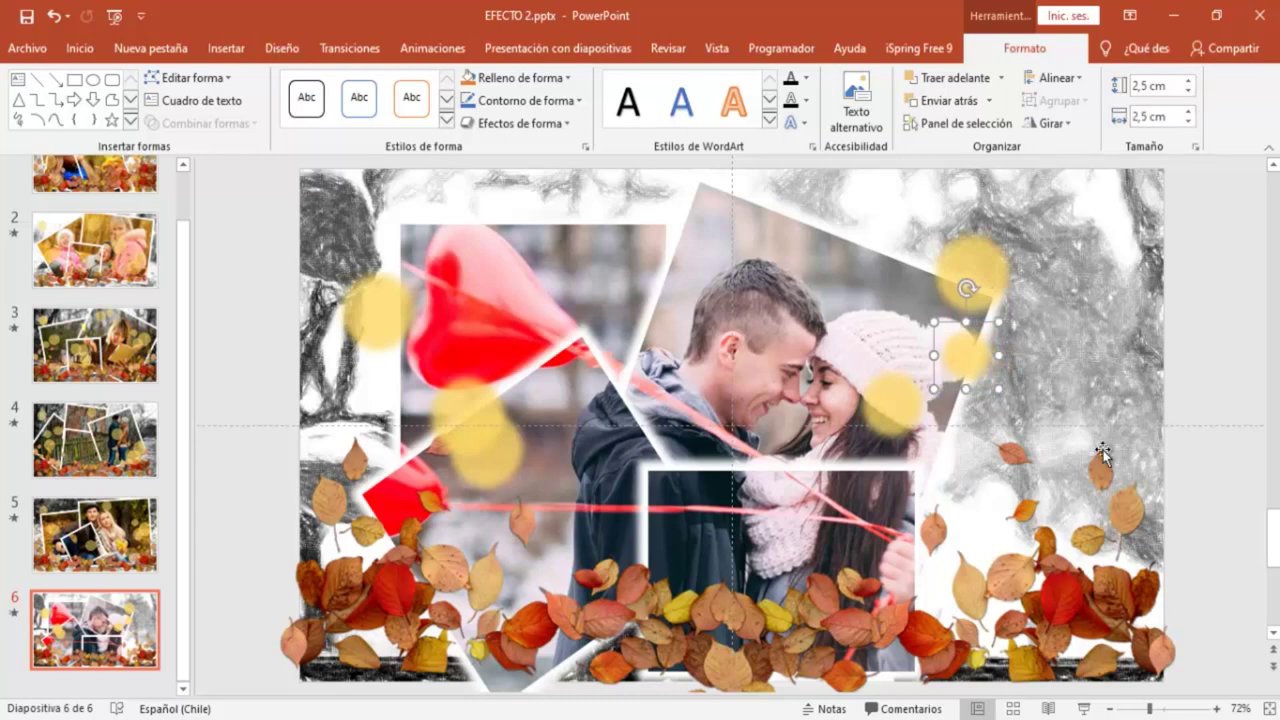
left_click(1081, 711)
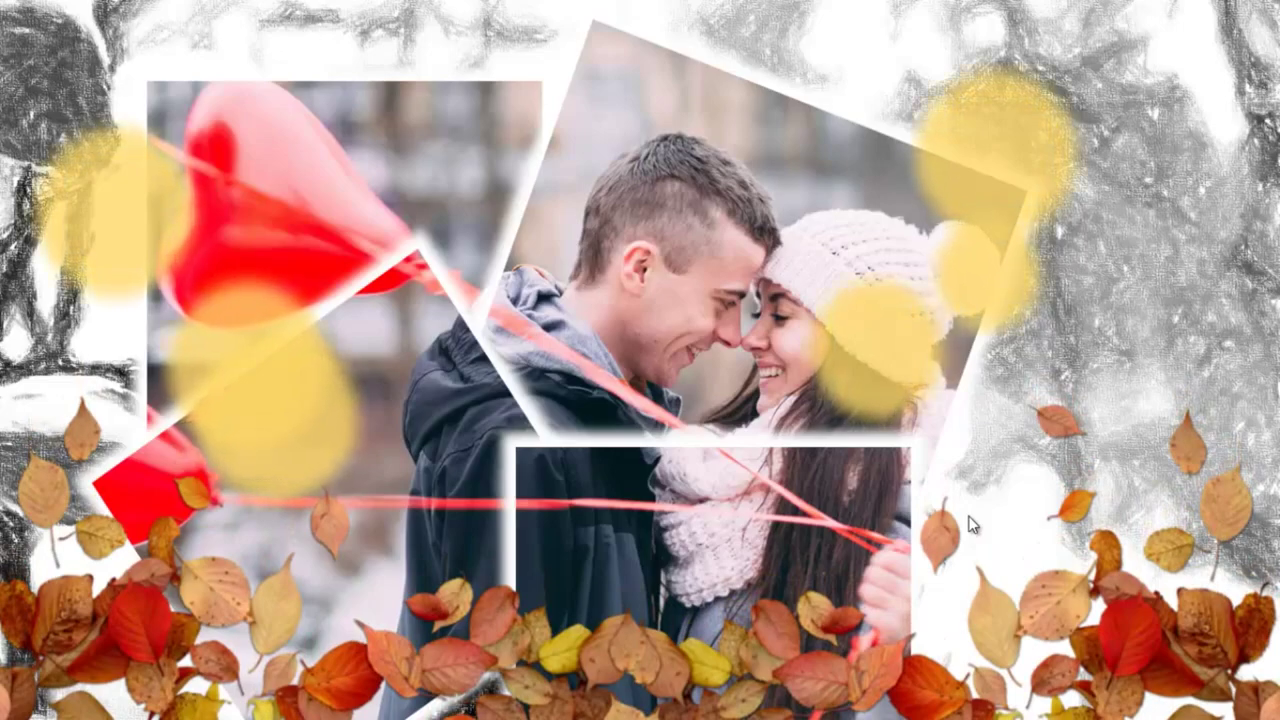
- Exit the slide show and move a yellow circle up onto the heart balloon
key("Escape")
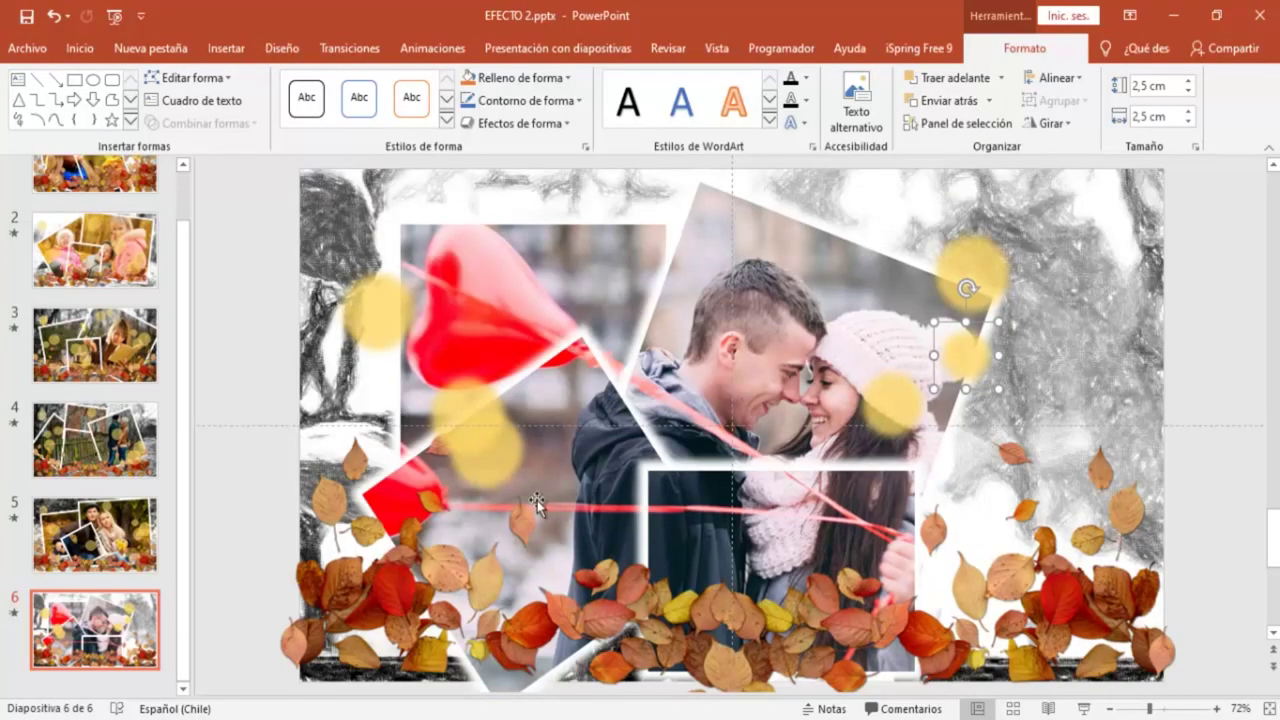
mouse_move(494, 447)
left_mouse_down()
mouse_move(577, 303)
mouse_move(545, 291)
left_mouse_up()
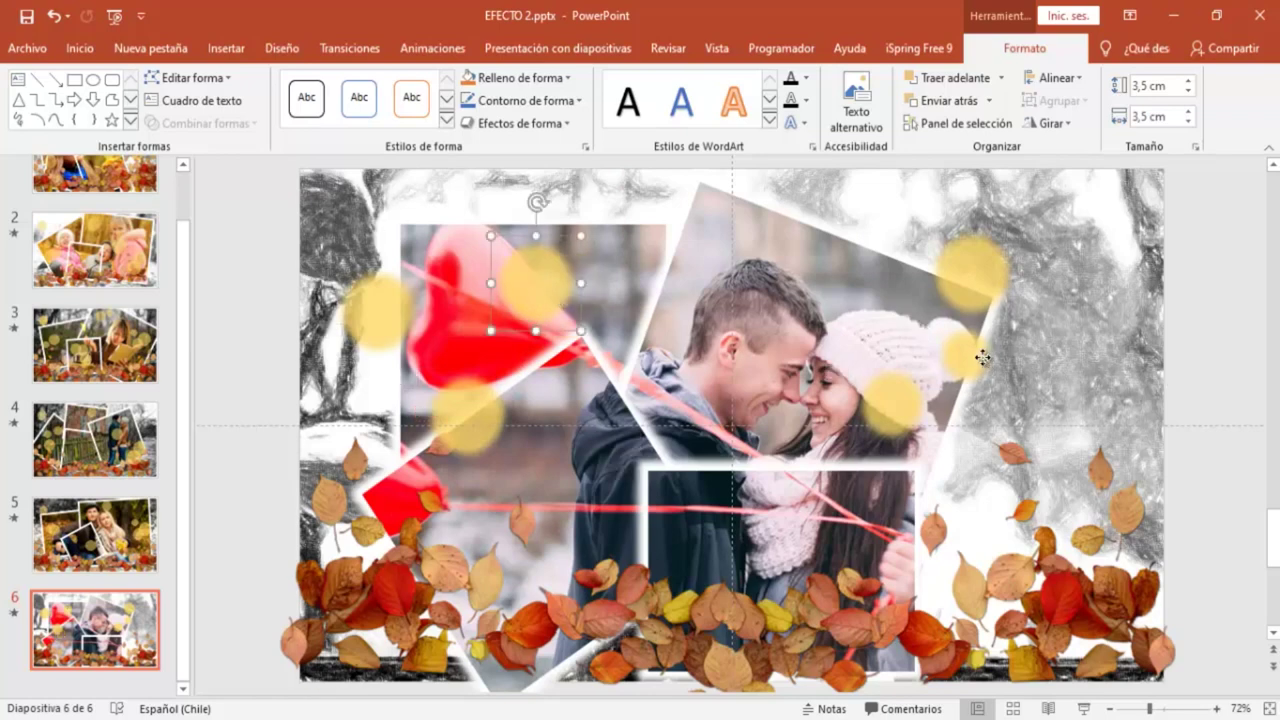
- Adjust the right-side circles and paste a copy of one at the top-right photo corner
left_click_drag(983, 357, 1043, 310)
mouse_move(940, 403)
left_mouse_down()
mouse_move(965, 422)
mouse_move(975, 378)
left_mouse_up()
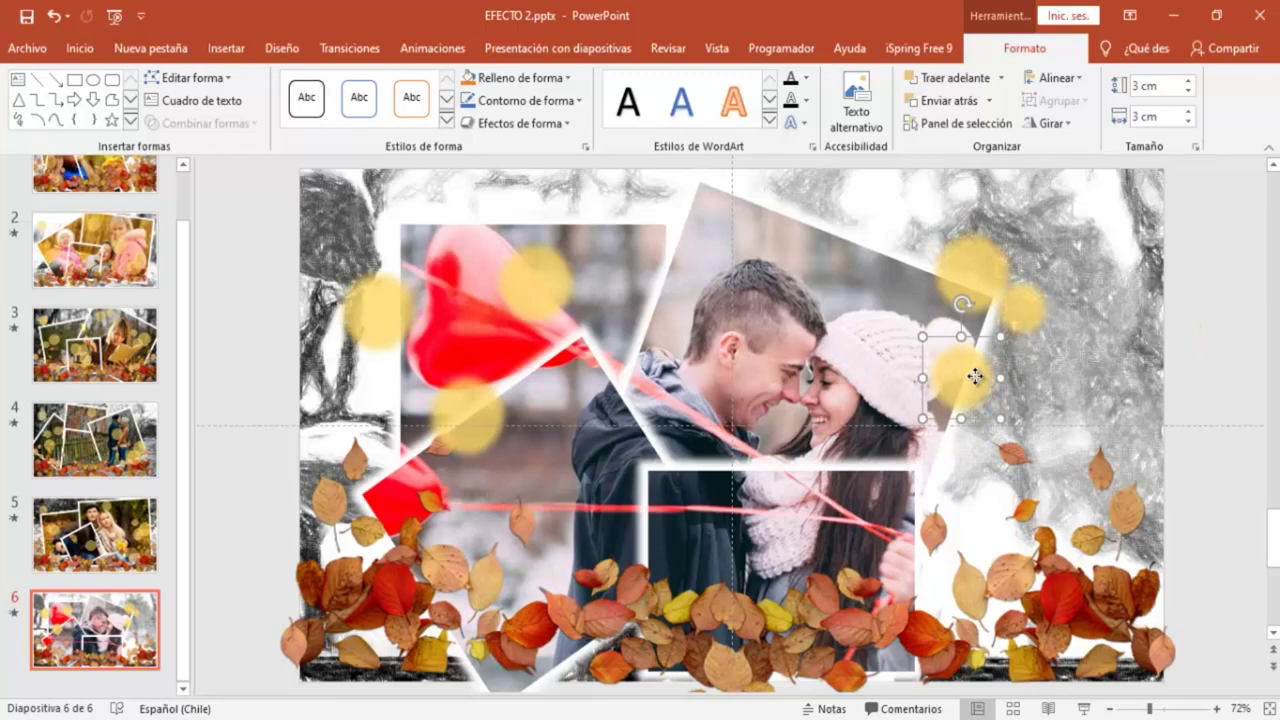
right_click(975, 378)
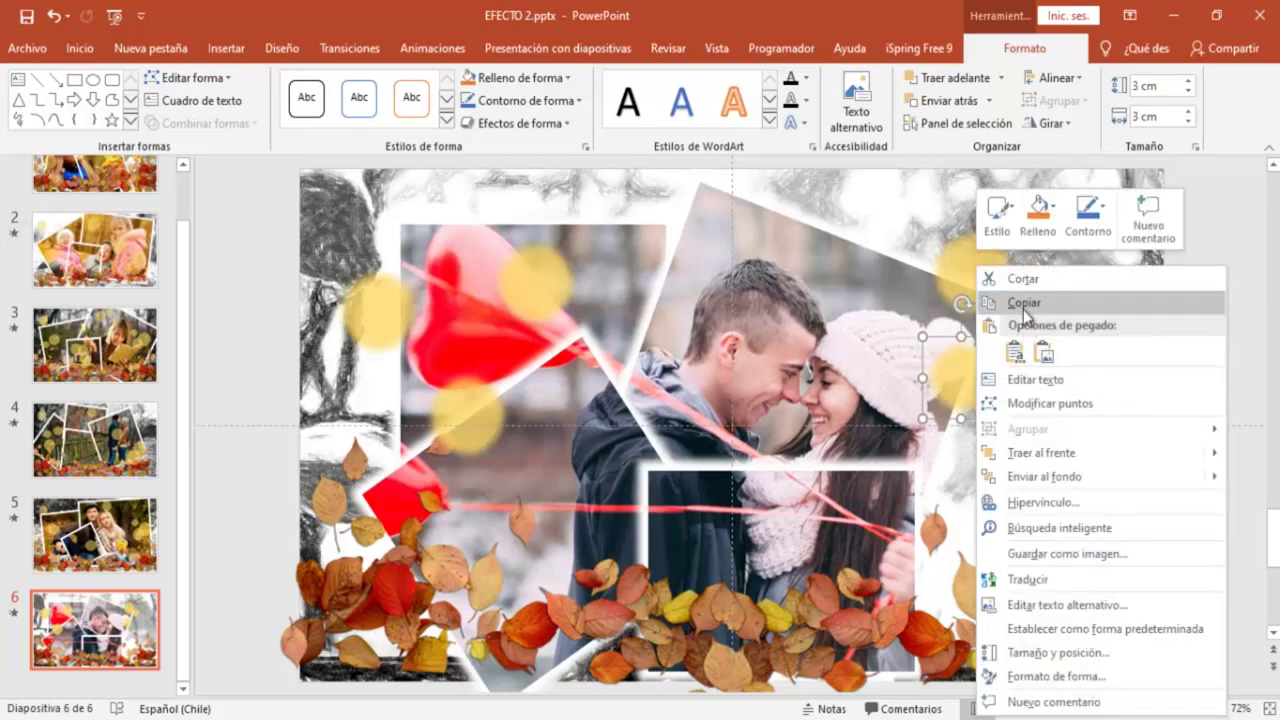
left_click(1026, 305)
right_click(822, 264)
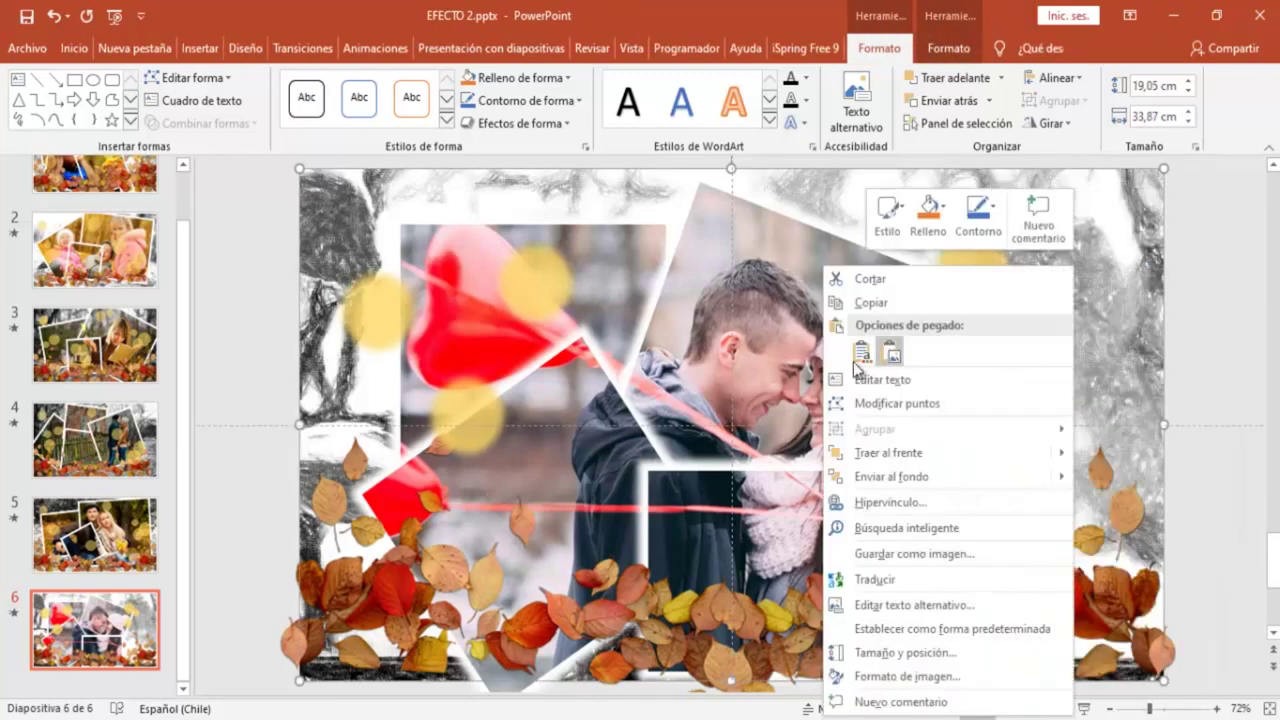
left_click(855, 352)
mouse_move(972, 362)
left_mouse_down()
mouse_move(828, 228)
mouse_move(543, 505)
mouse_move(580, 462)
left_mouse_up()
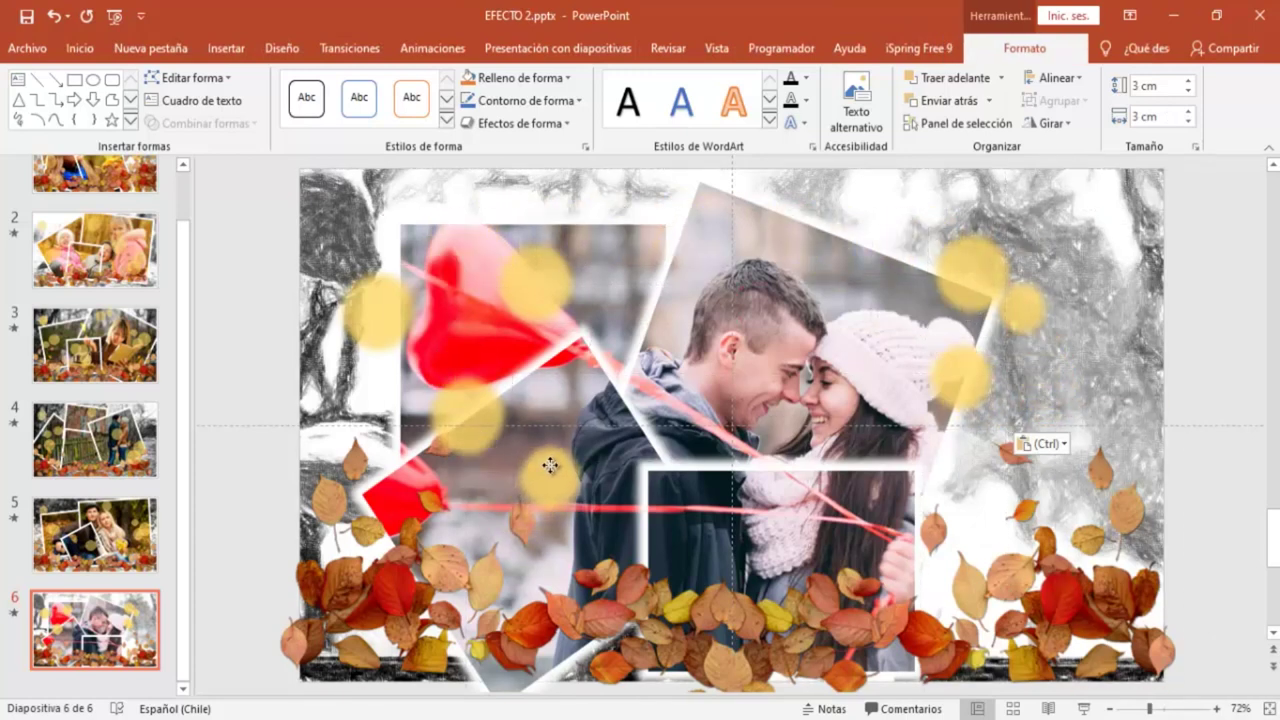
- Respread the circles: one lower toward the centre, the left one rightward, the upper onto the balloon
left_click(98, 540)
left_click(100, 620)
left_click(588, 465)
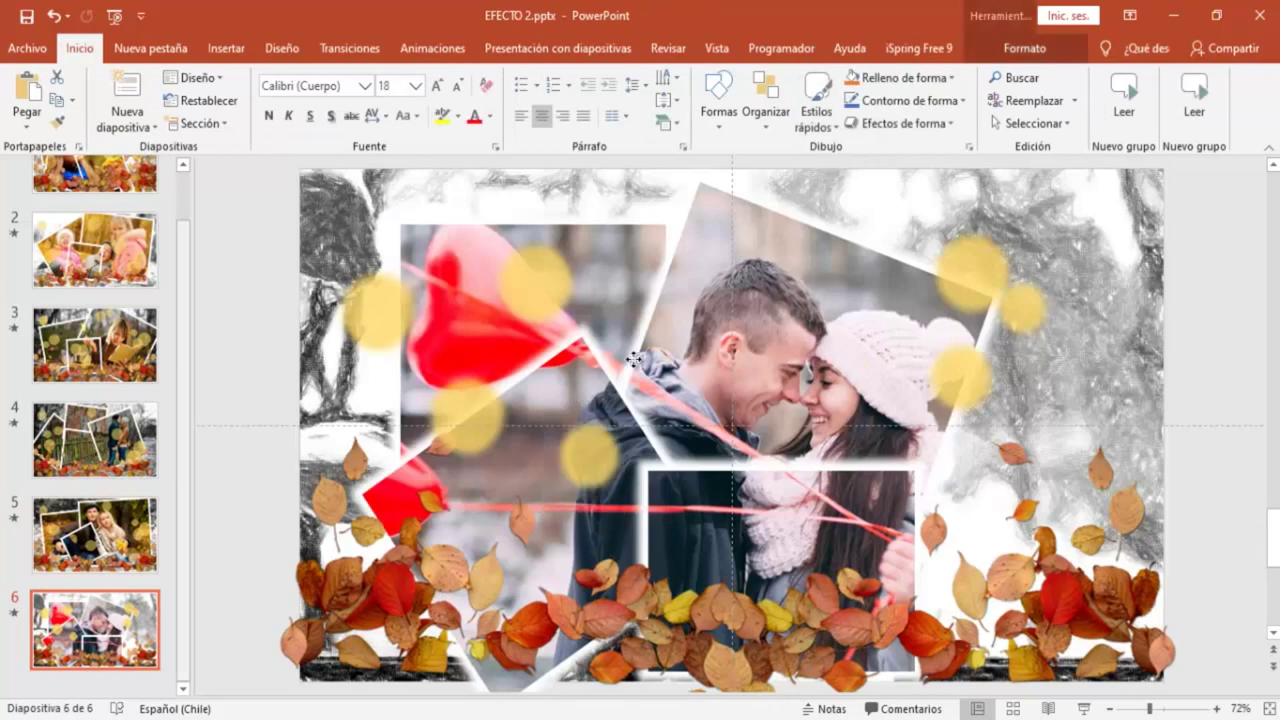
mouse_move(585, 466)
left_mouse_down()
mouse_move(566, 543)
mouse_move(588, 518)
left_mouse_up()
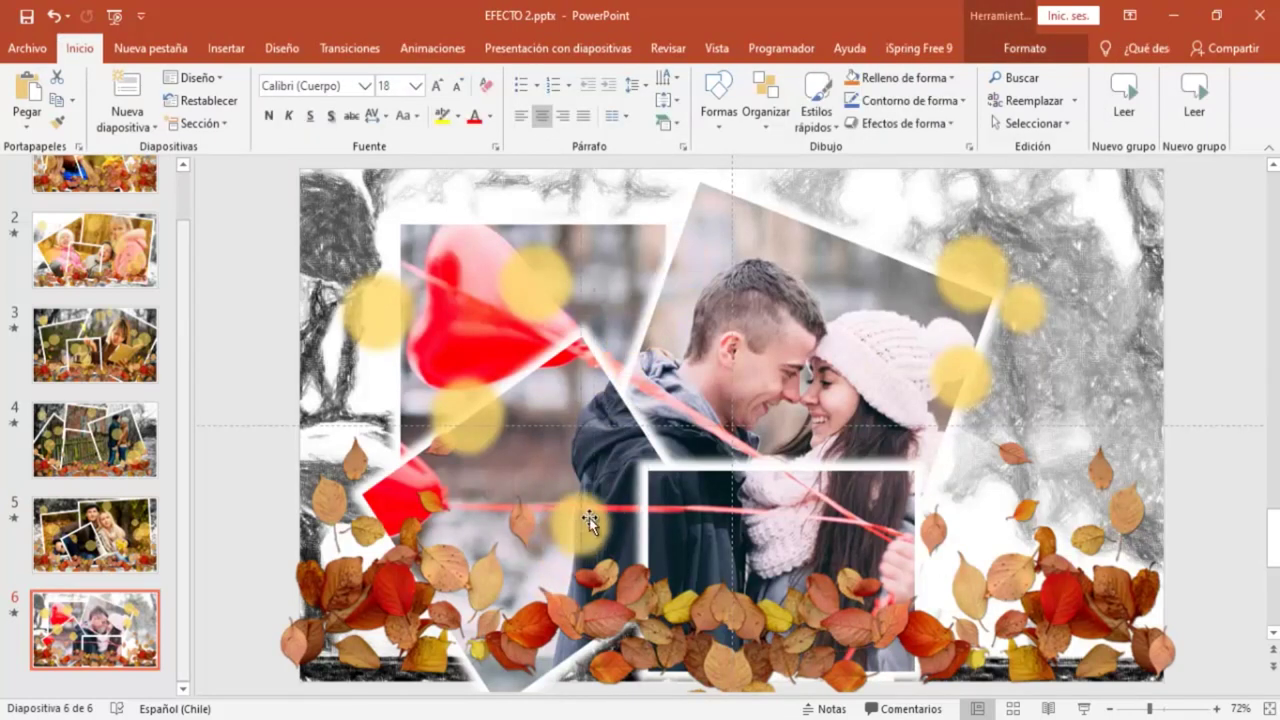
mouse_move(365, 290)
left_mouse_down()
mouse_move(418, 302)
mouse_move(401, 302)
left_mouse_up()
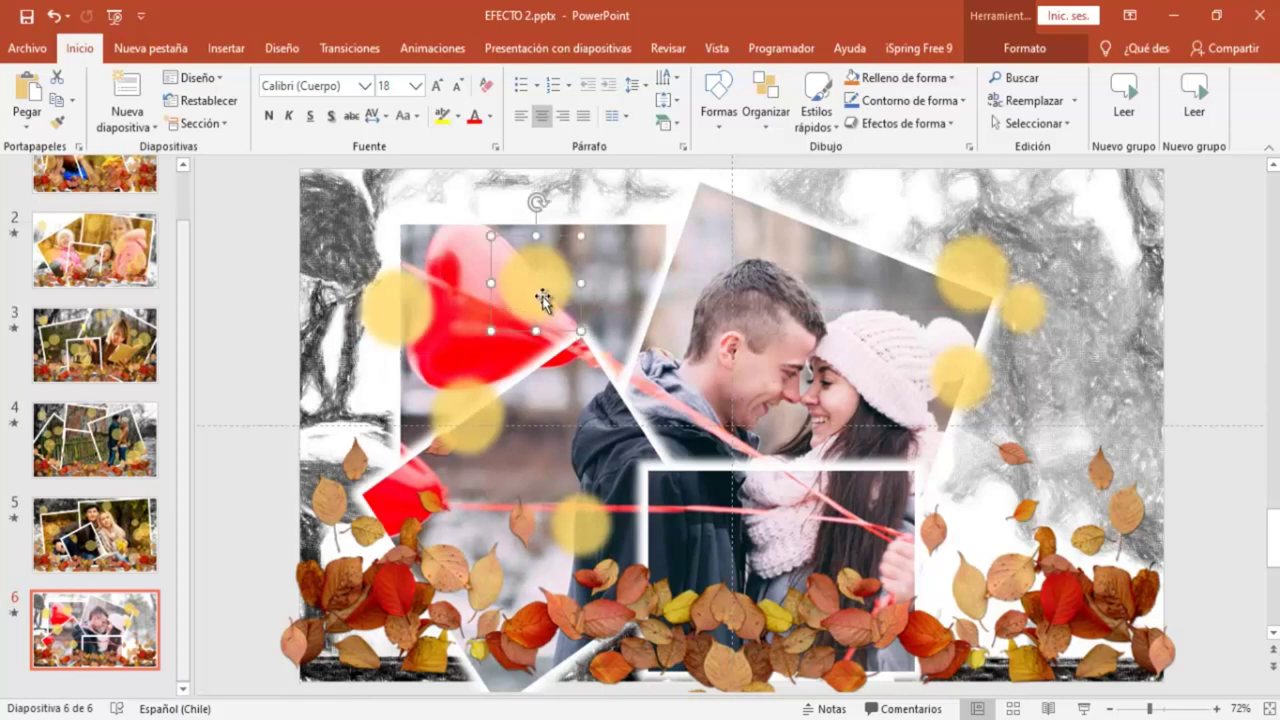
left_click_drag(543, 298, 558, 358)
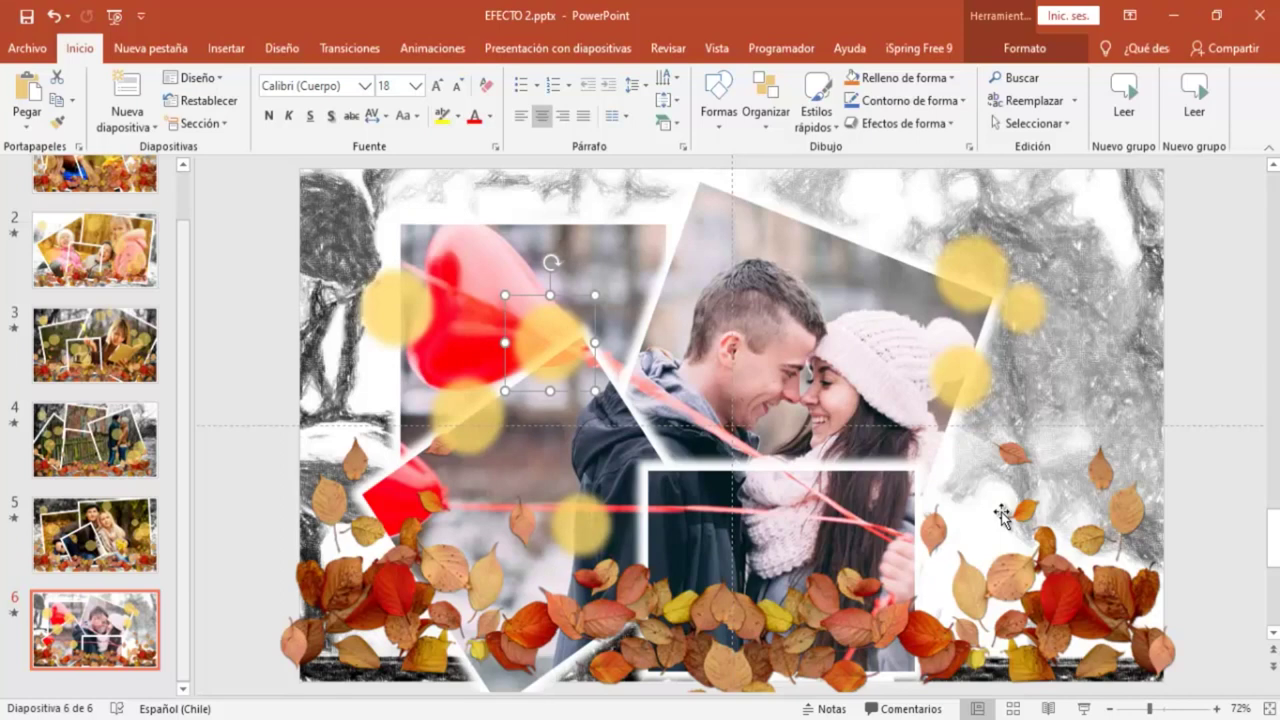
- Apply the Voltear transition to slide 6
left_click(349, 50)
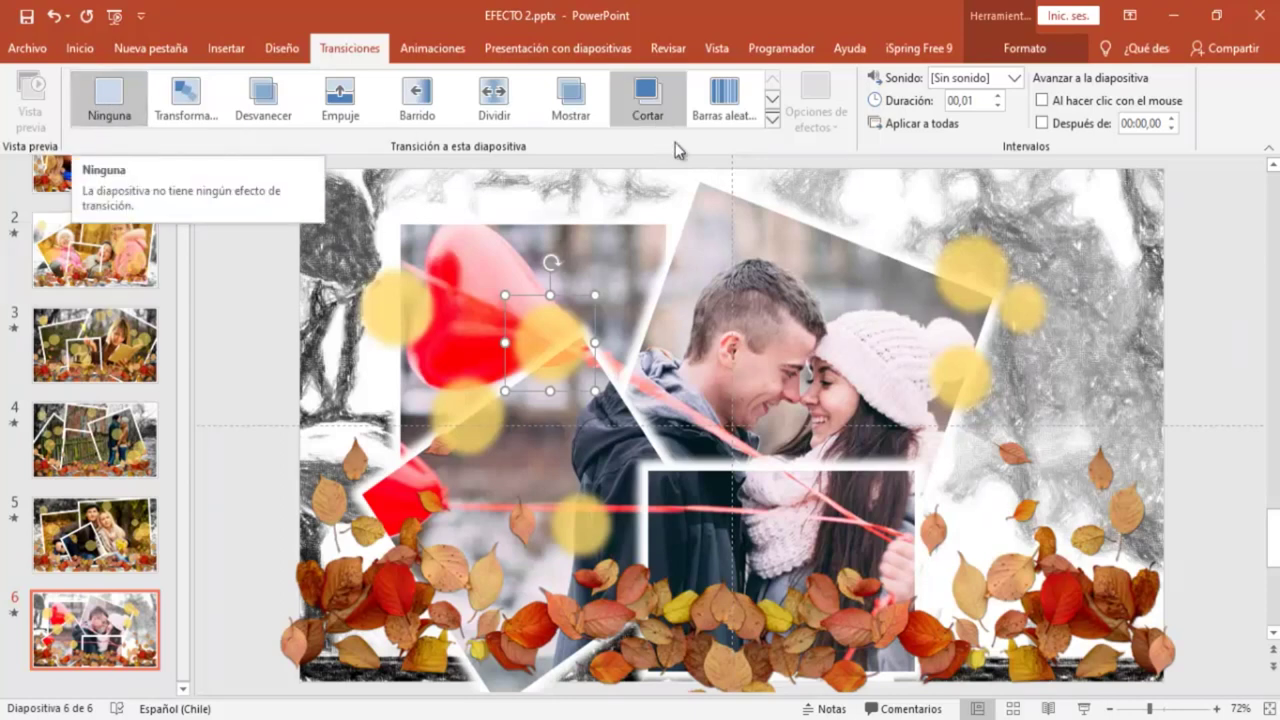
left_click(772, 119)
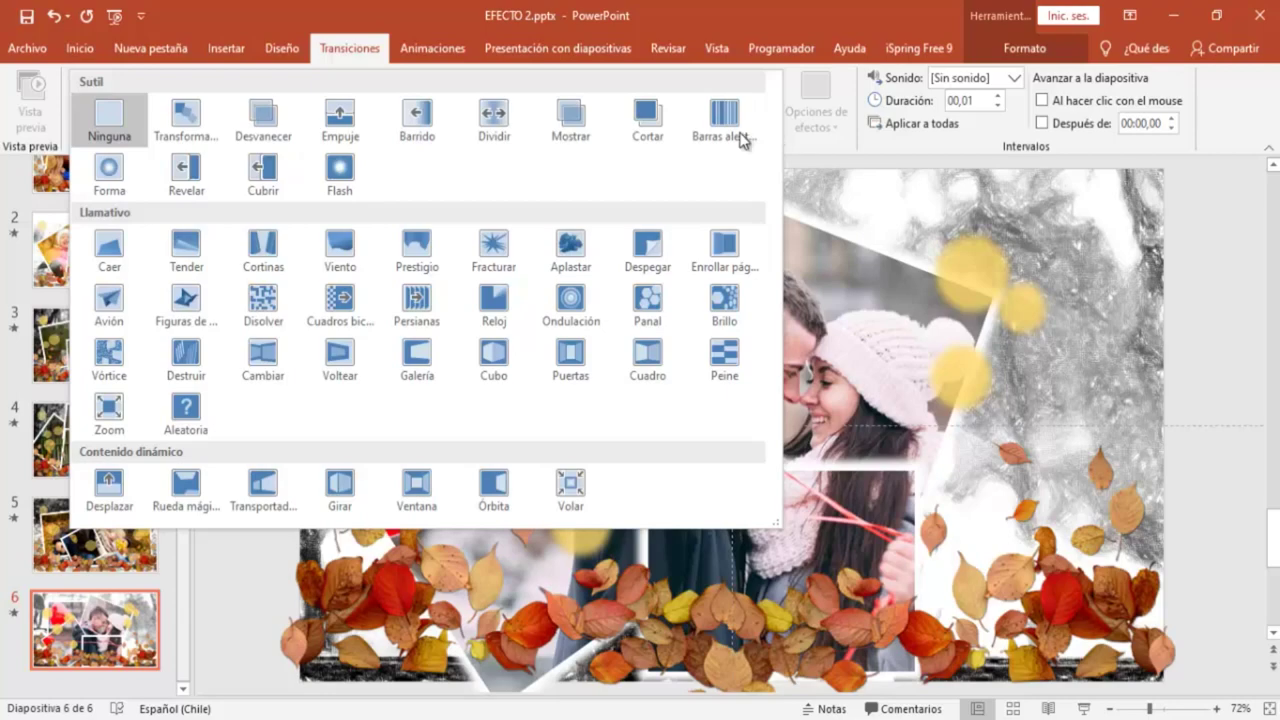
left_click(337, 364)
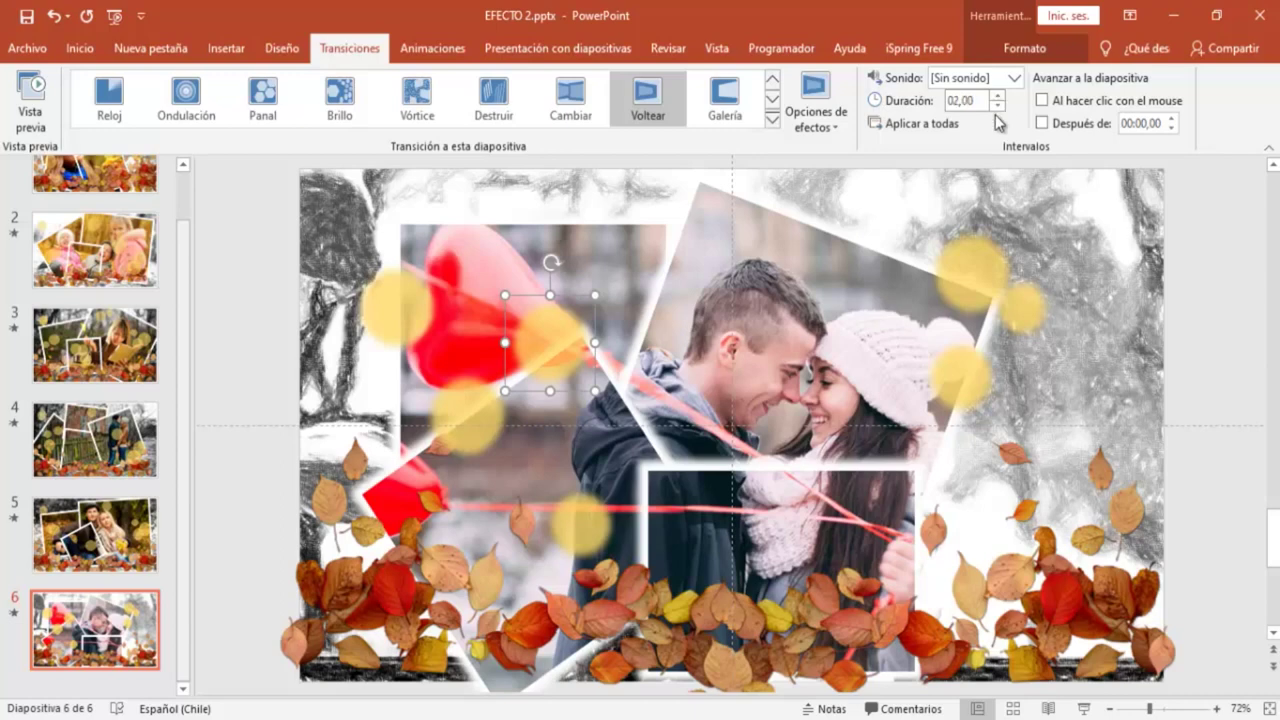
- Make slide 6 advance automatically after 00:15,00 instead of on mouse click
left_click(1086, 107)
left_click(1043, 124)
type("15")
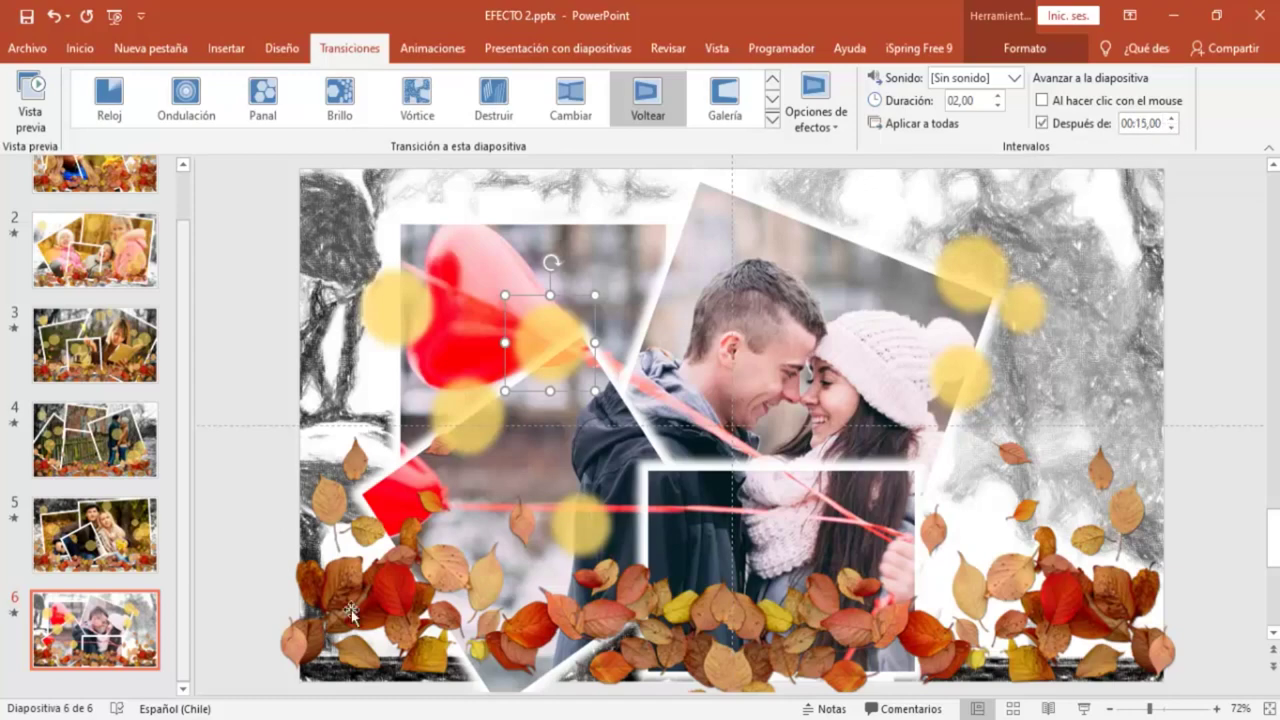
left_click(95, 535)
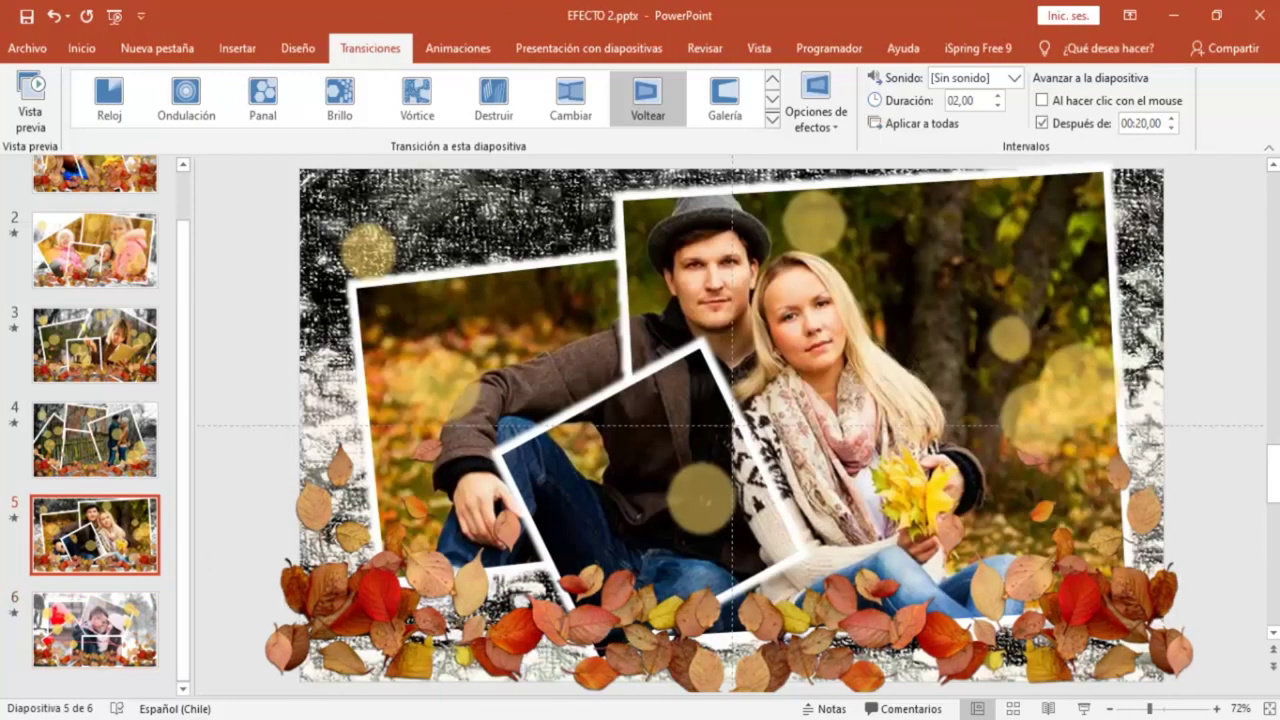
- Preview the slideshow from slide 5 through the Voltear flip into slide 6, then return to editing
left_click(1084, 708)
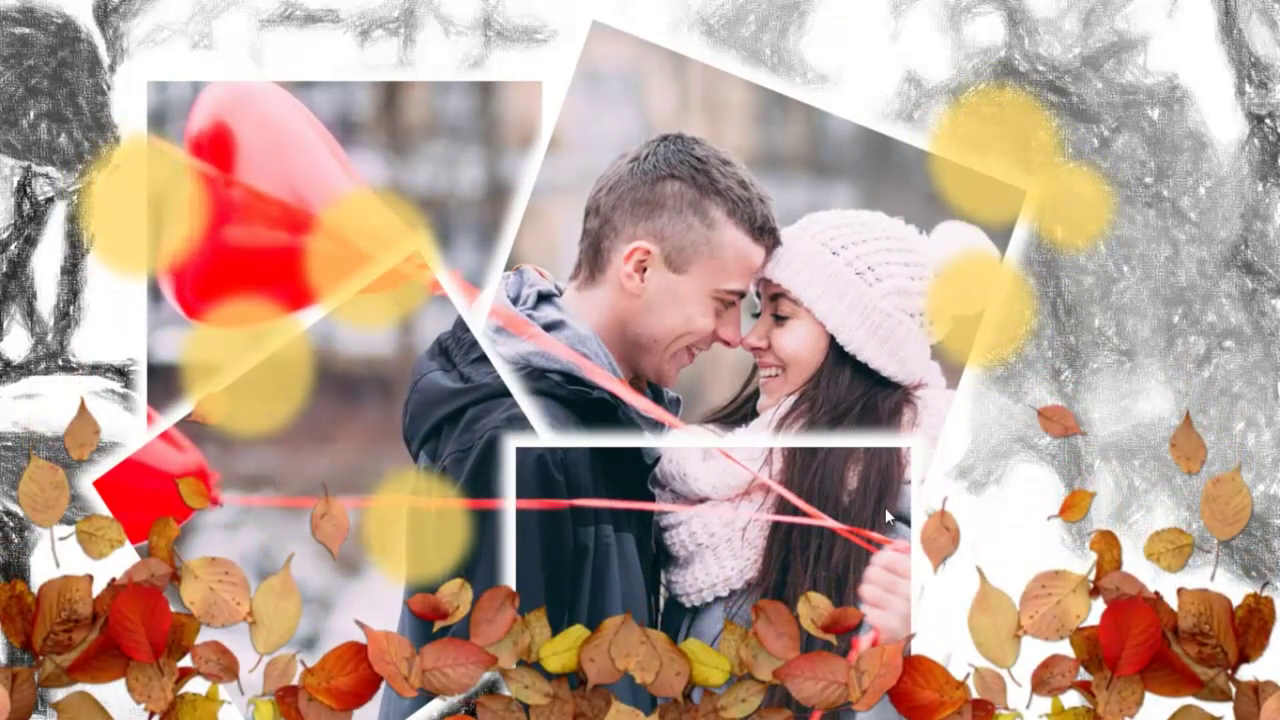
key("Escape")
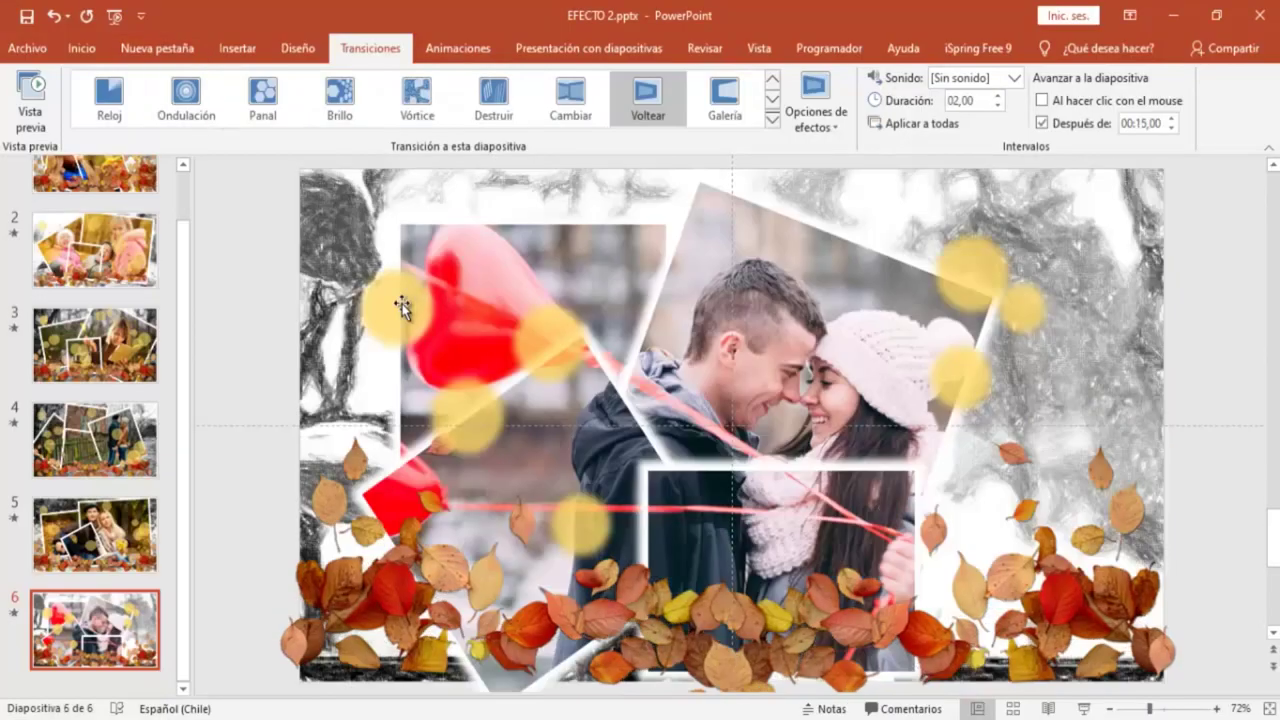
- Shrink the yellow circle left of the balloon to 2,2 cm wide with matching height
left_click(401, 307)
left_click(1038, 50)
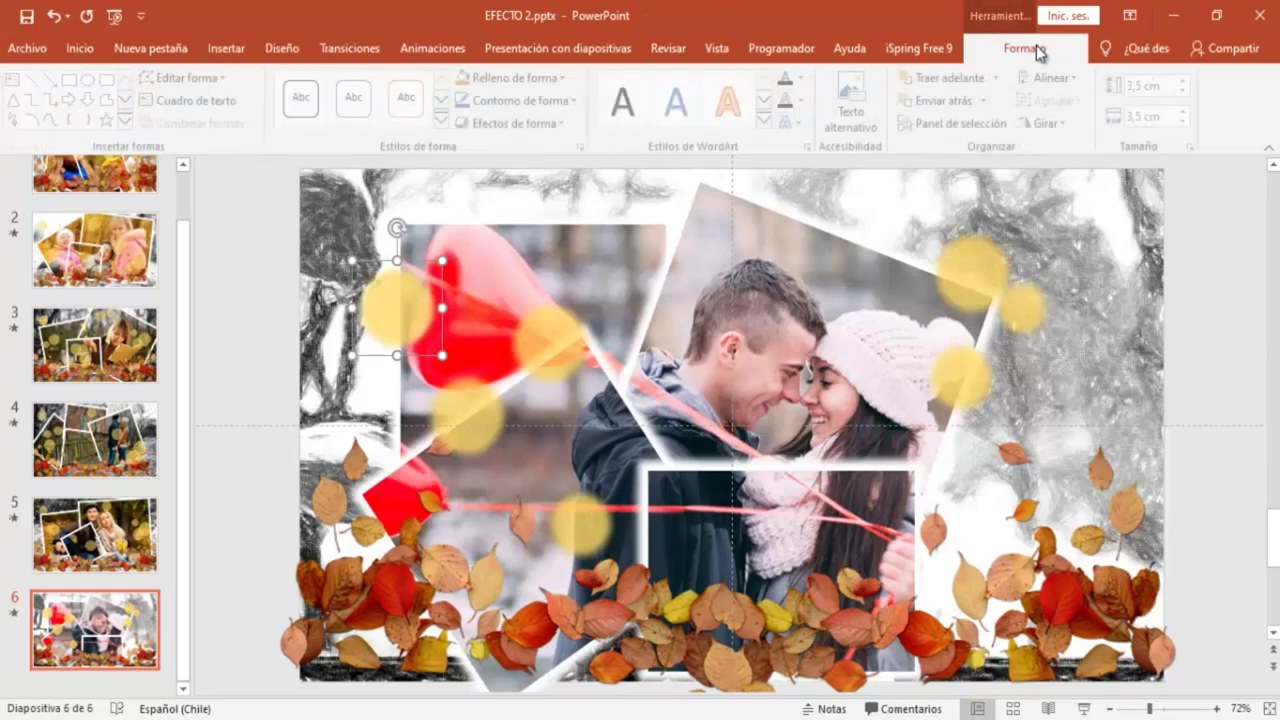
left_click(1188, 121)
left_click(1188, 121)
left_click(1188, 121)
left_click(1188, 121)
left_click(1188, 121)
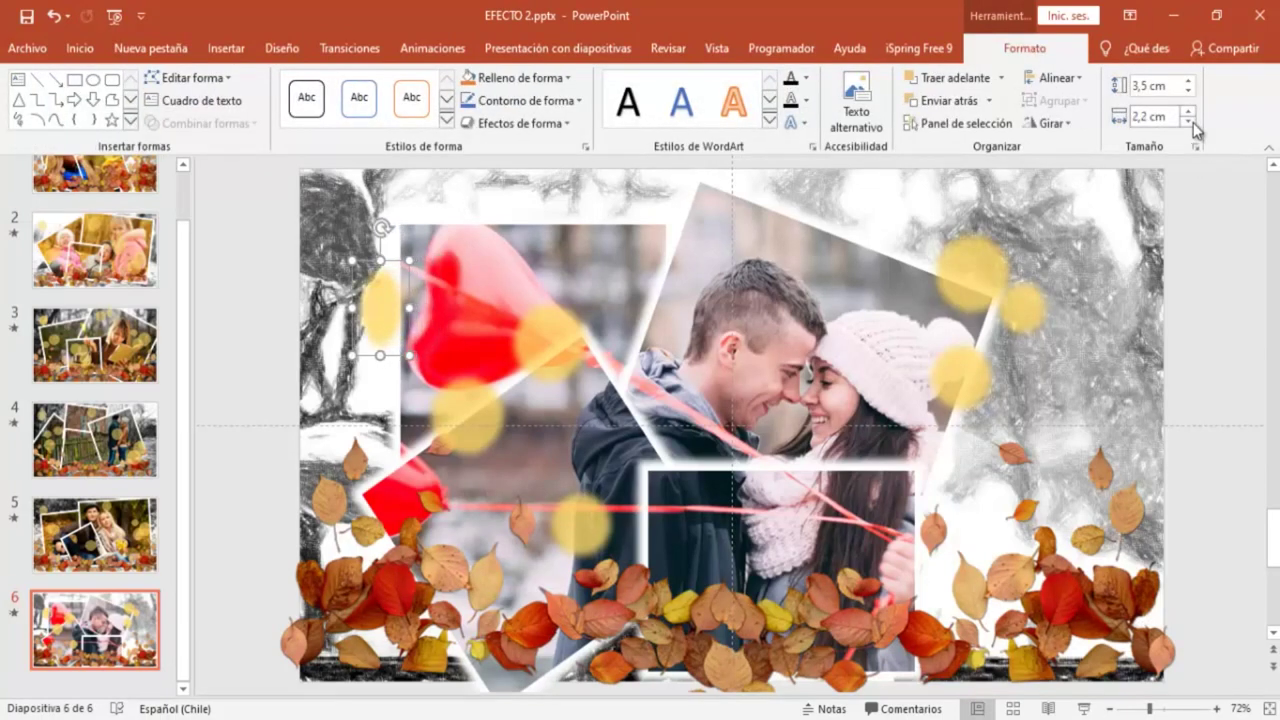
left_click(1188, 91)
left_click(1188, 91)
left_click(1188, 91)
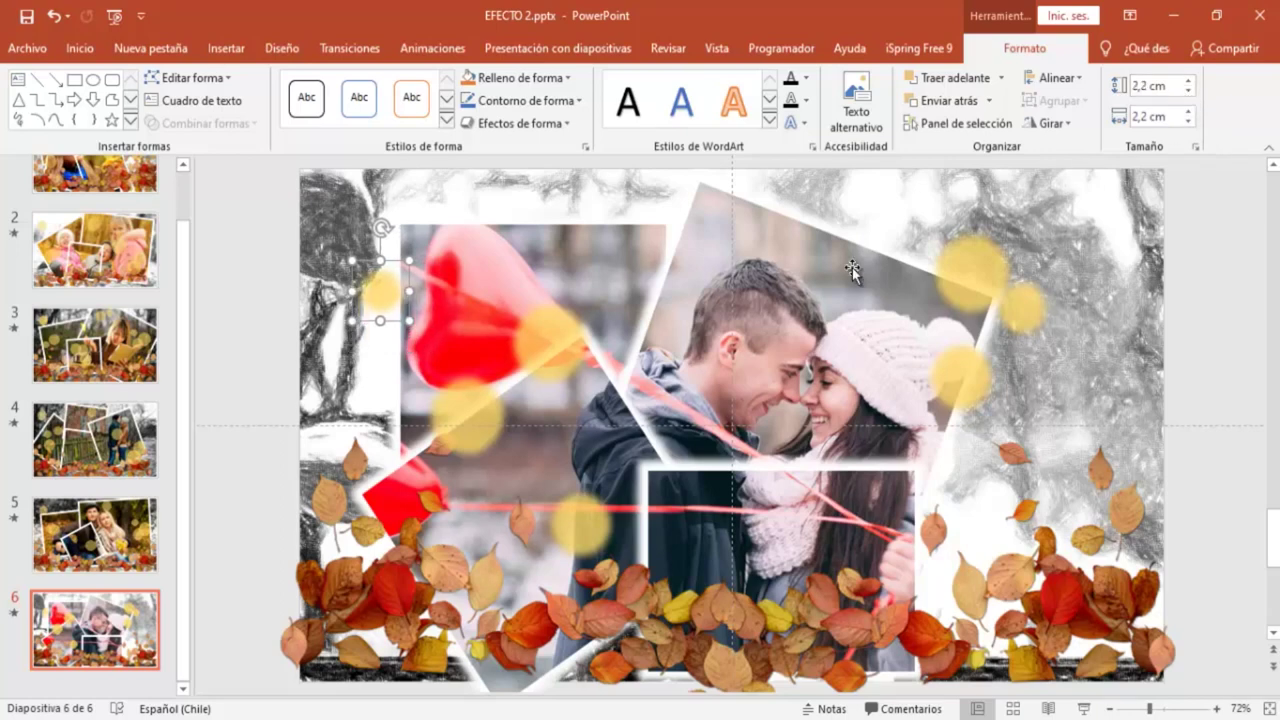
- Resize the circles below and right of the balloon to about 3 cm and 3,2 cm wide
left_click(478, 403)
left_click(1189, 123)
left_click(1189, 123)
left_click(1189, 123)
left_click(1189, 123)
left_click(1189, 123)
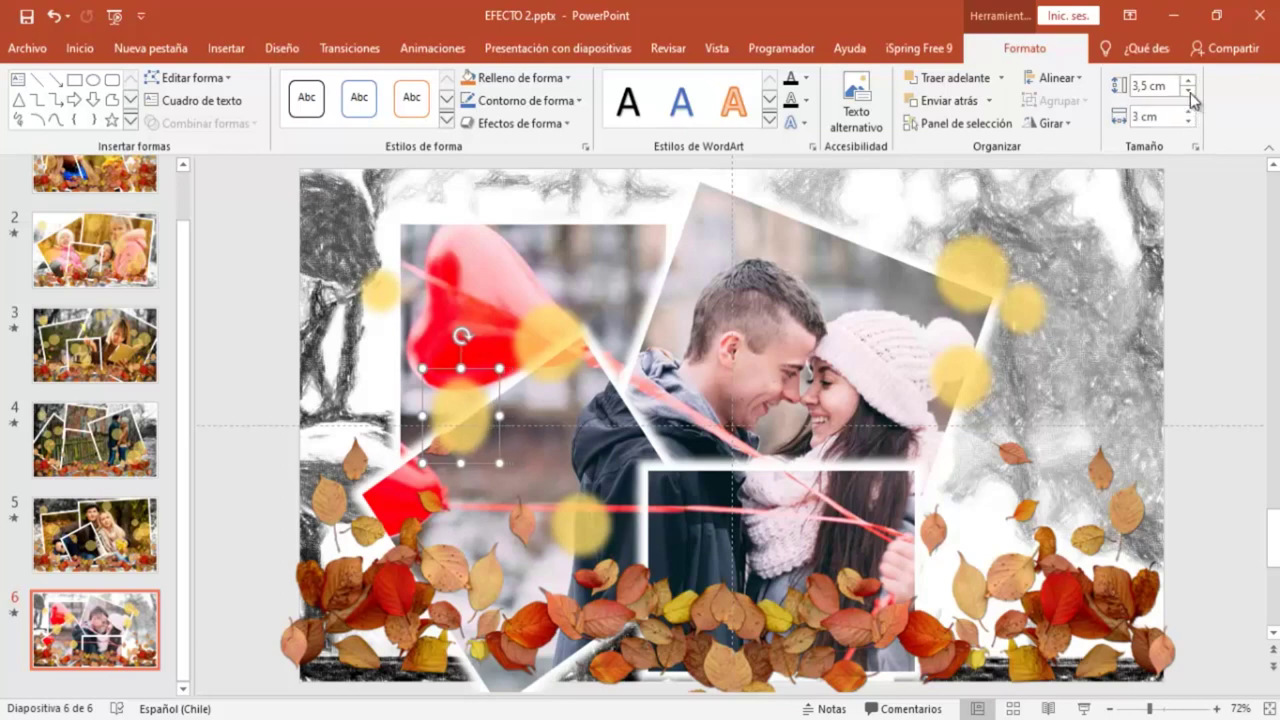
left_click(1188, 91)
left_click(1188, 91)
left_click(1188, 91)
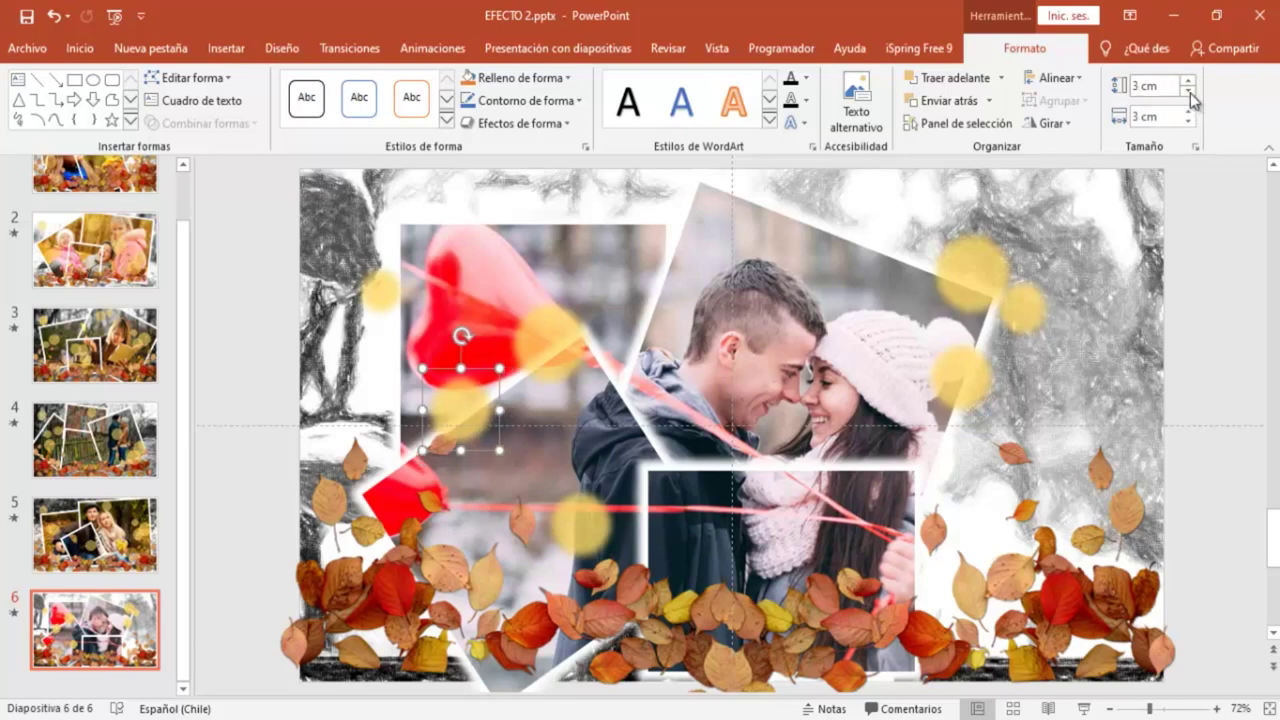
left_click(593, 368)
left_click(1188, 92)
left_click(1188, 92)
left_click(1188, 120)
left_click(1188, 120)
left_click(1188, 120)
left_click(1188, 120)
left_click(1188, 112)
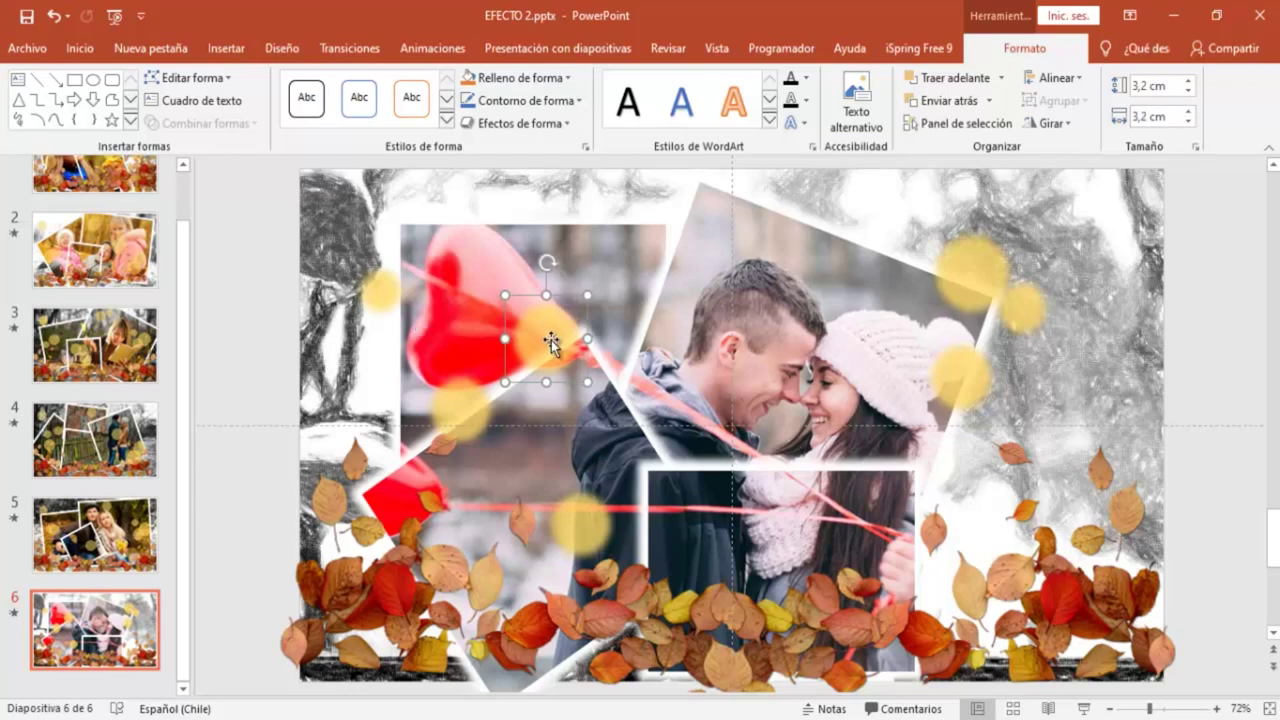
- Copy two yellow circles and paste the copies beside the couple's faces
left_click(467, 421, "shift")
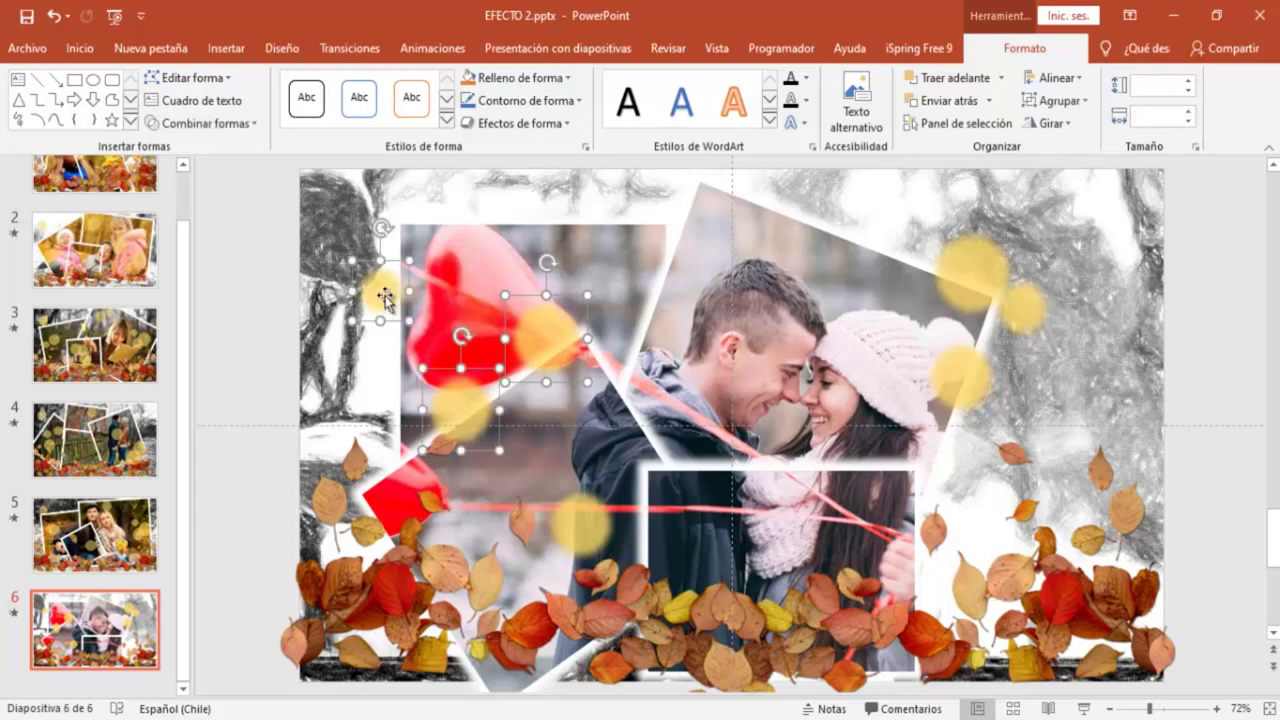
right_click(385, 295)
left_click(429, 331)
left_click(451, 279)
right_click(451, 279)
left_click(485, 350)
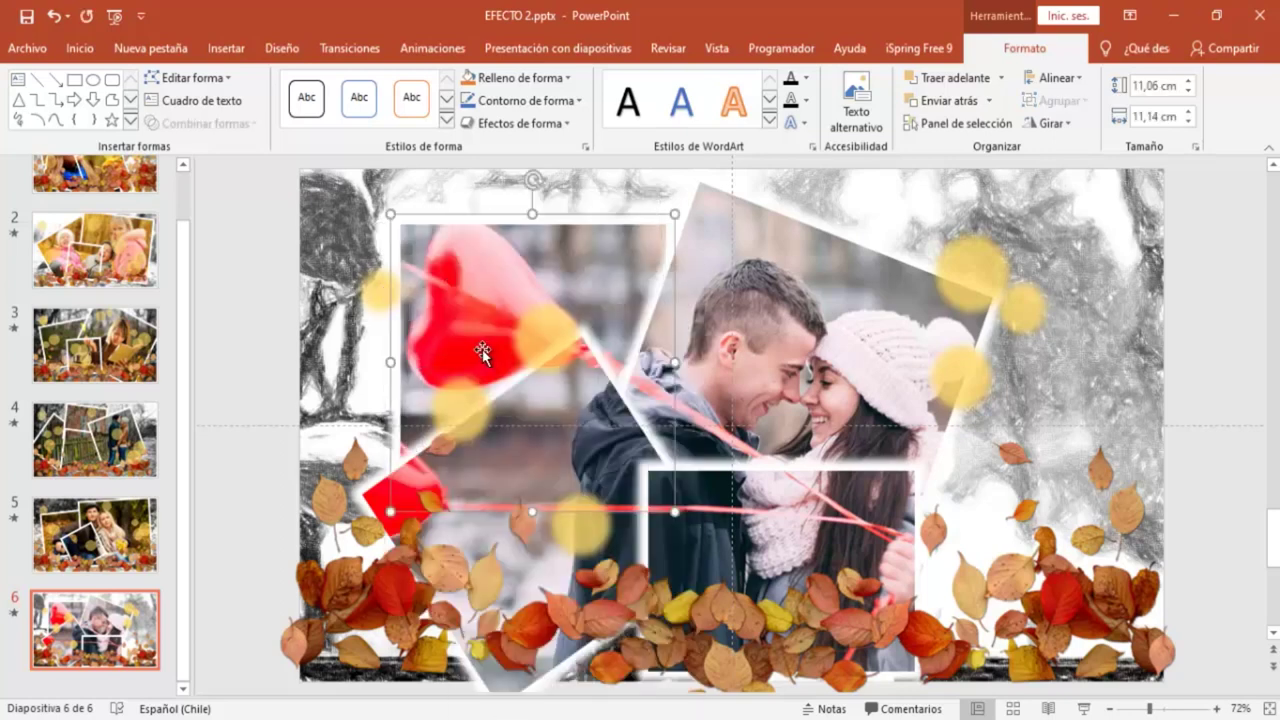
mouse_move(480, 380)
left_mouse_down()
mouse_move(952, 450)
mouse_move(761, 401)
mouse_move(635, 306)
left_mouse_up()
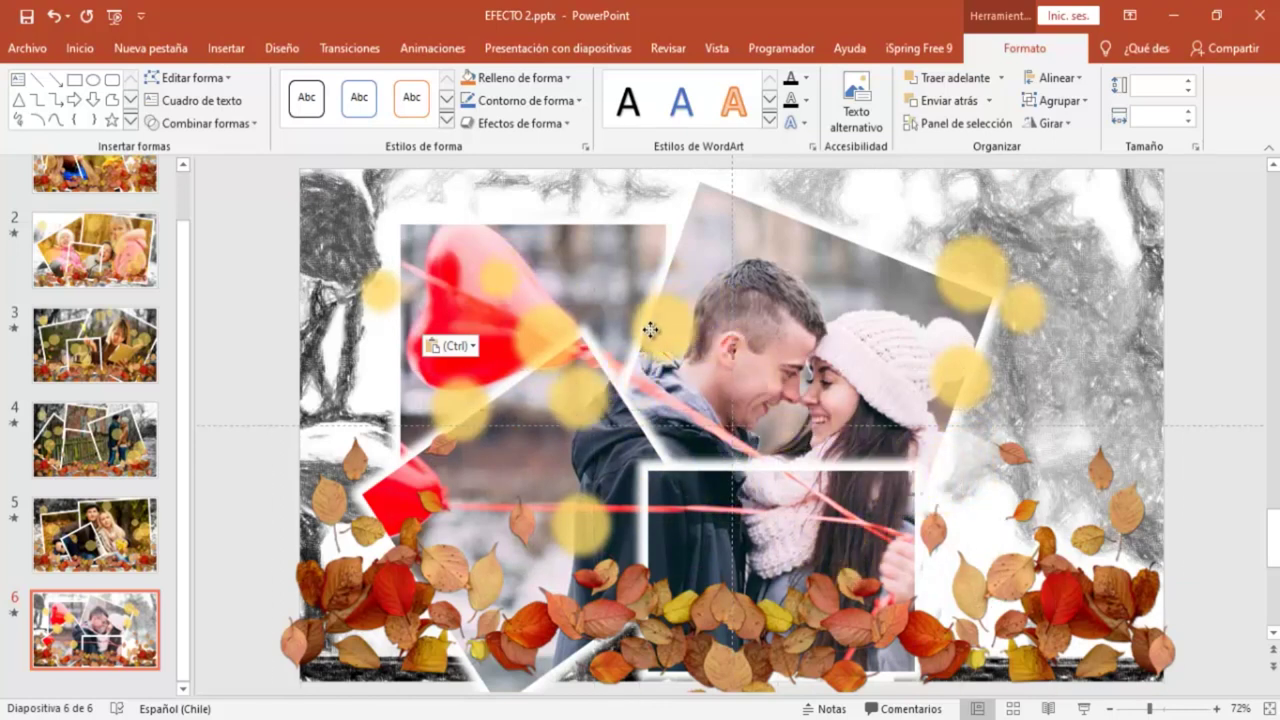
left_click_drag(635, 306, 628, 296)
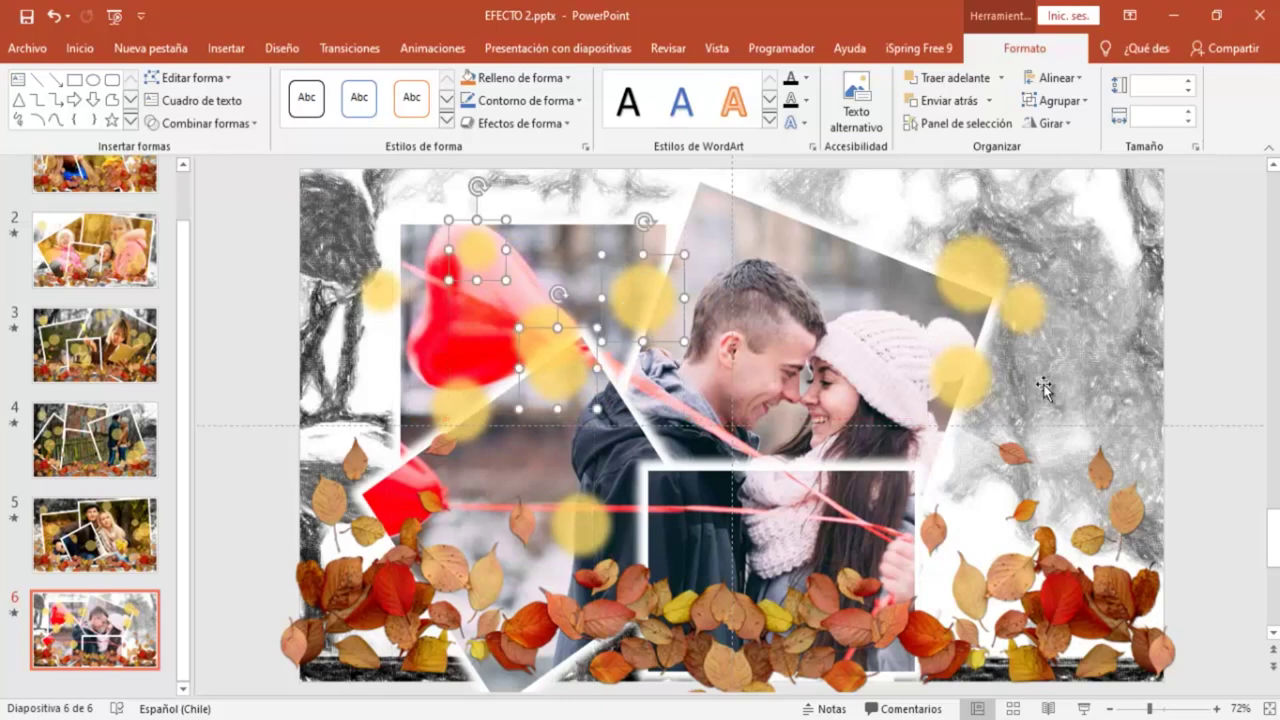
left_click(1208, 390)
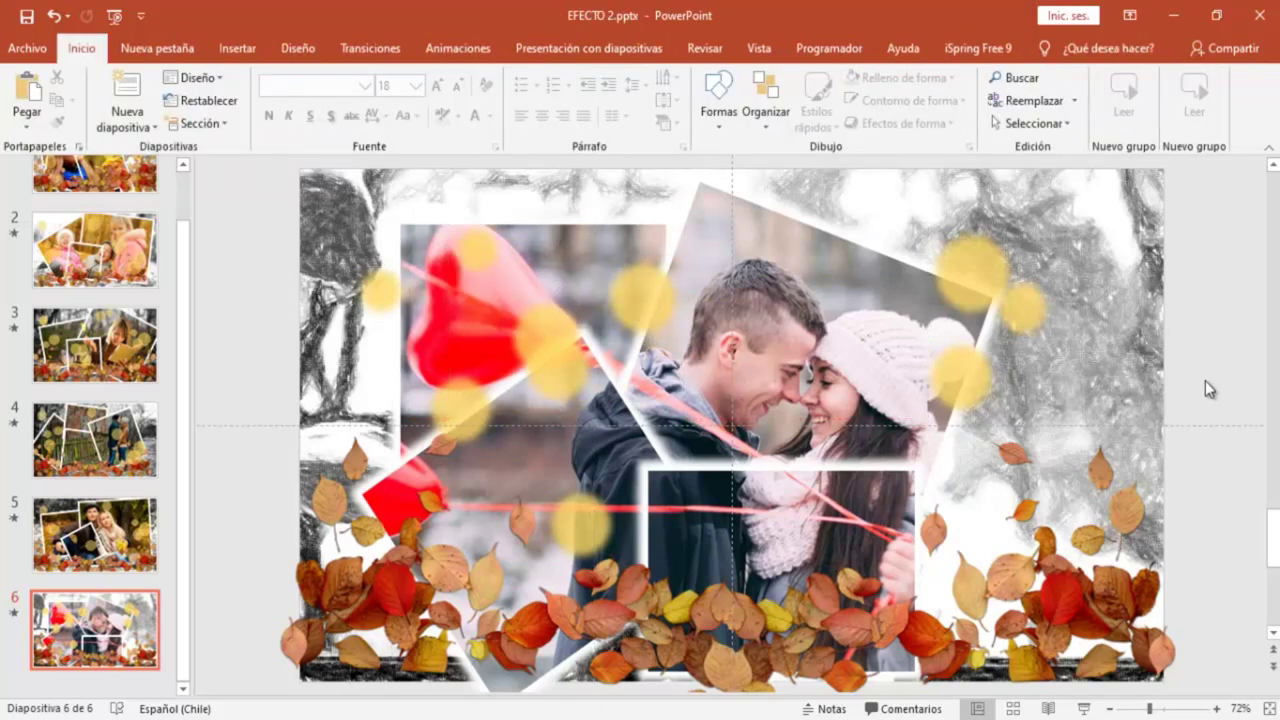
left_click_drag(183, 284, 190, 180)
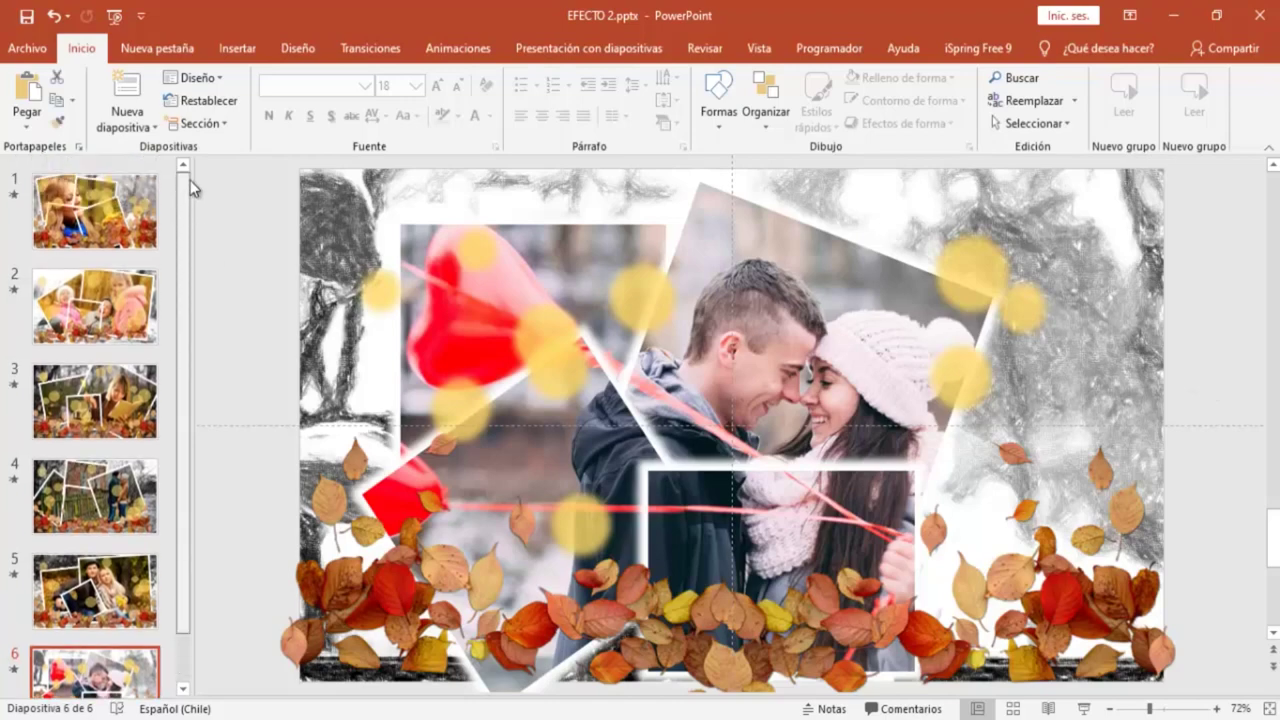
- Show slide 1, the woman's autumn collage, with the Insertar tab open
left_click(109, 224)
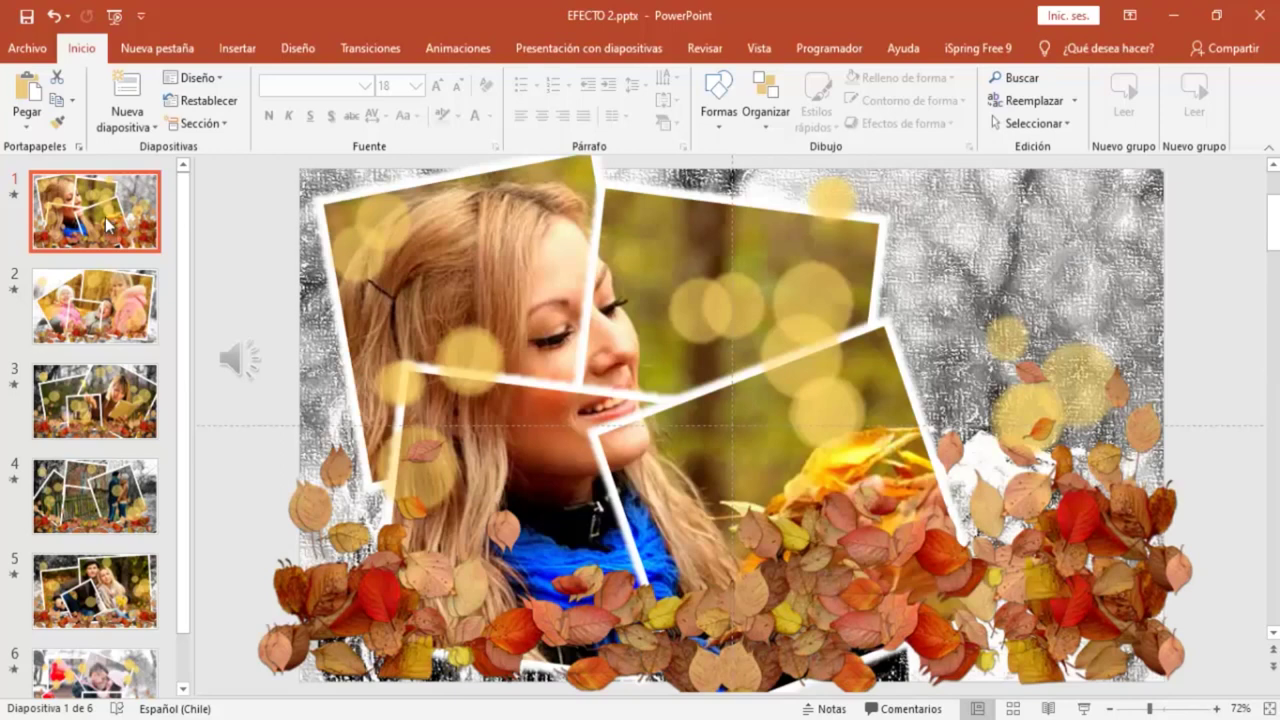
left_click(234, 50)
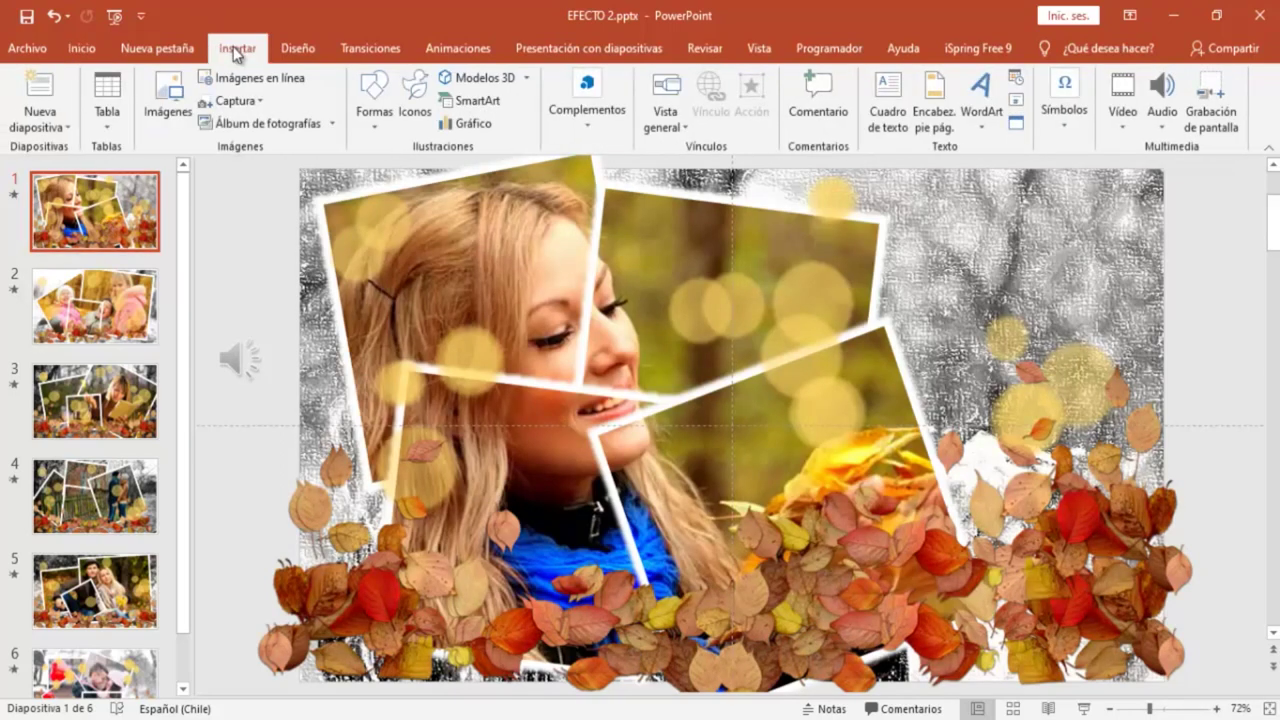
- Insert The_Beauty_of_Love.mp3 from the computer onto slide 1
left_click(1165, 125)
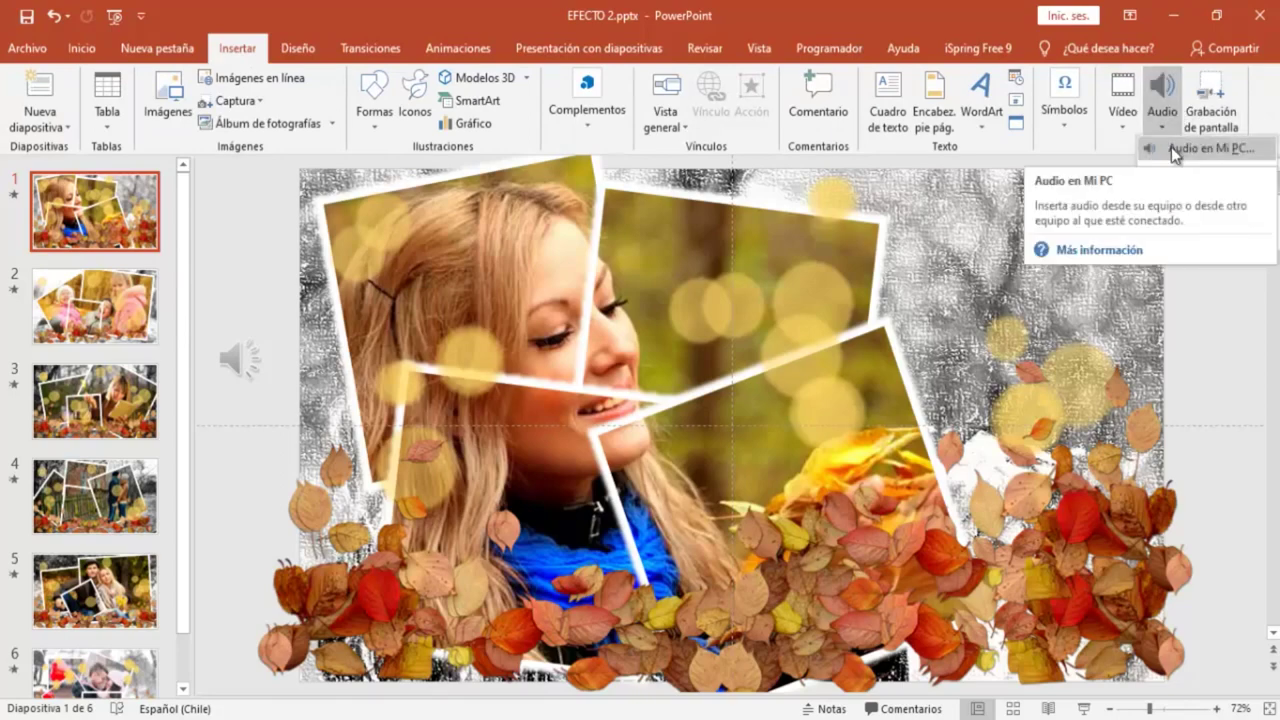
left_click(1171, 147)
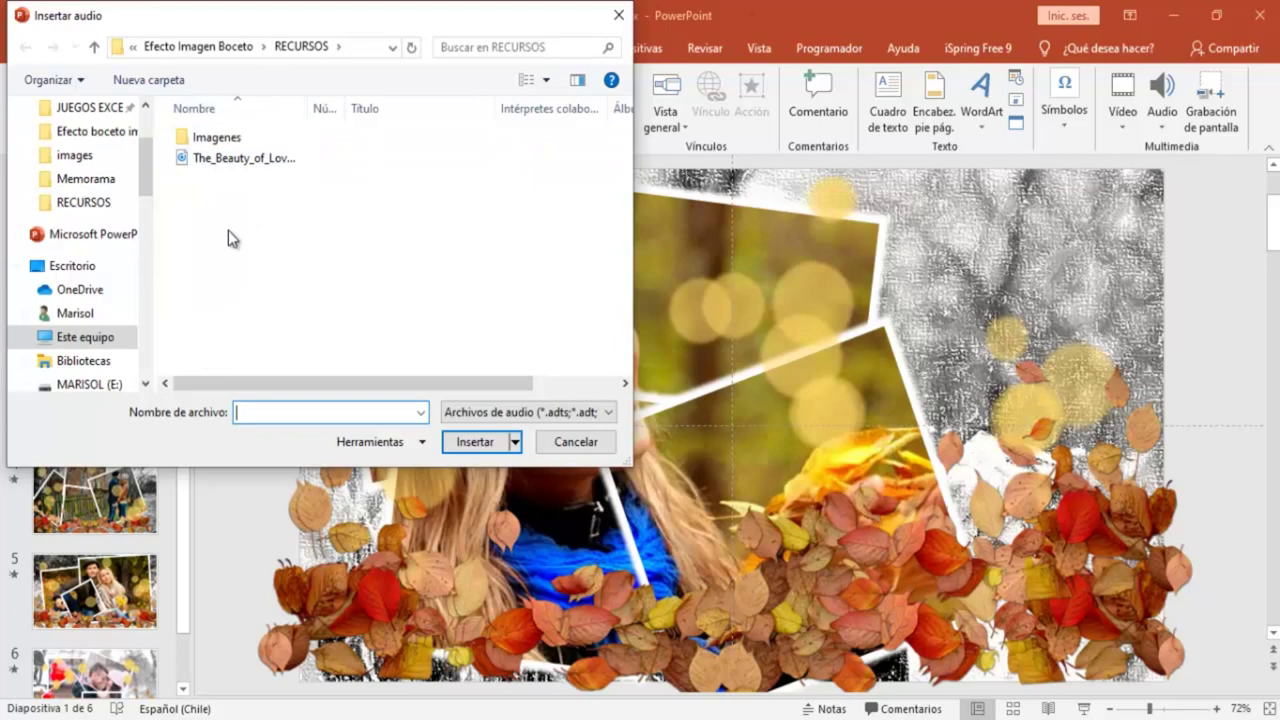
left_click(214, 158)
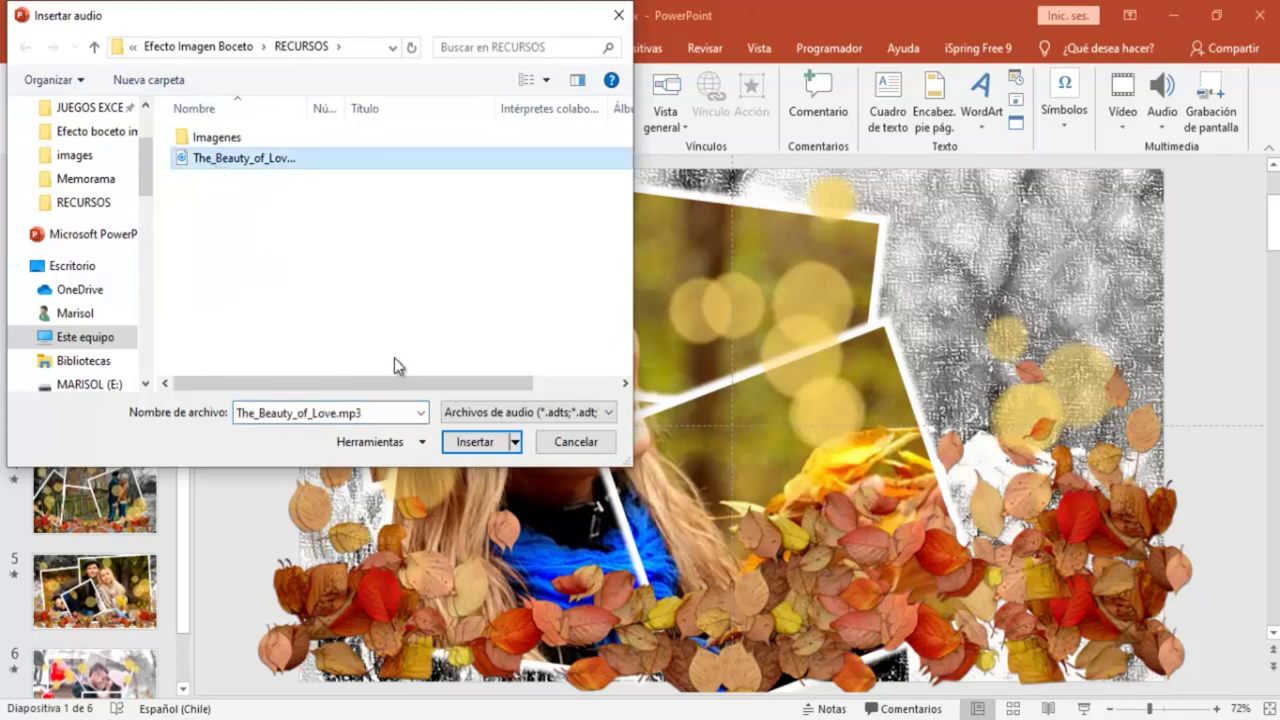
left_click(465, 445)
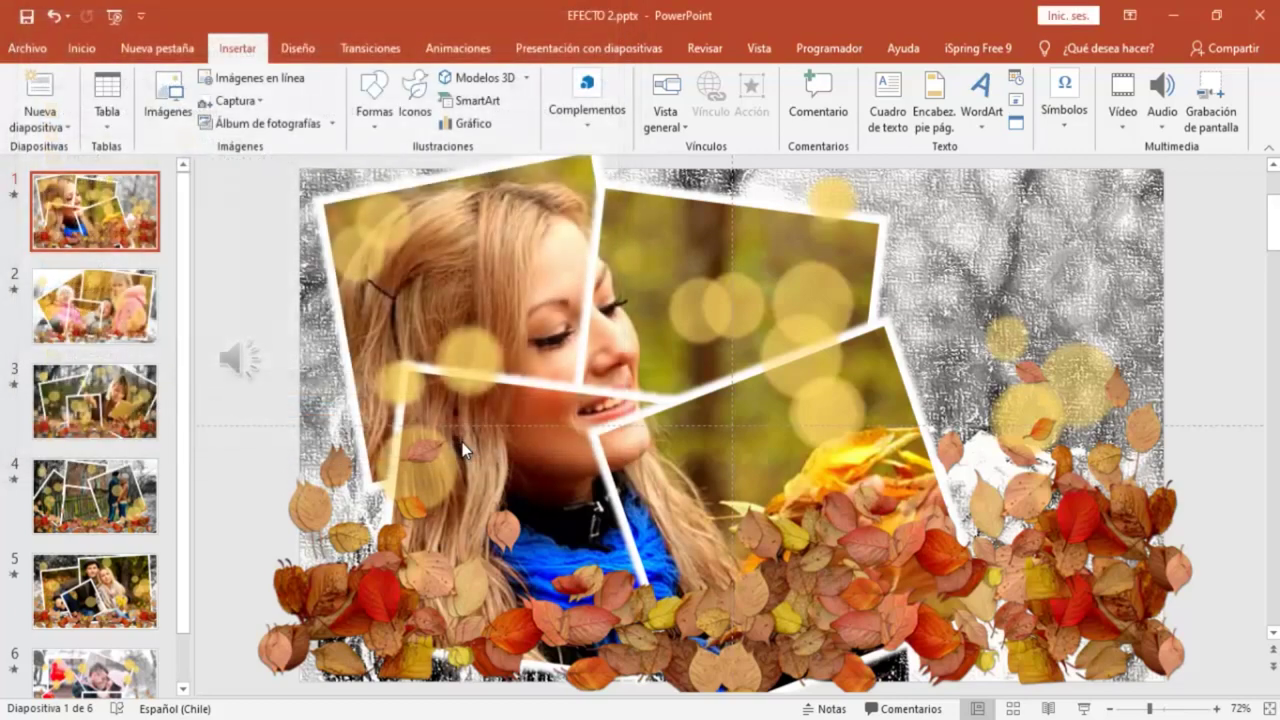
- Delete the older audio icon on slide 1 and select the newly inserted song
left_click(236, 359)
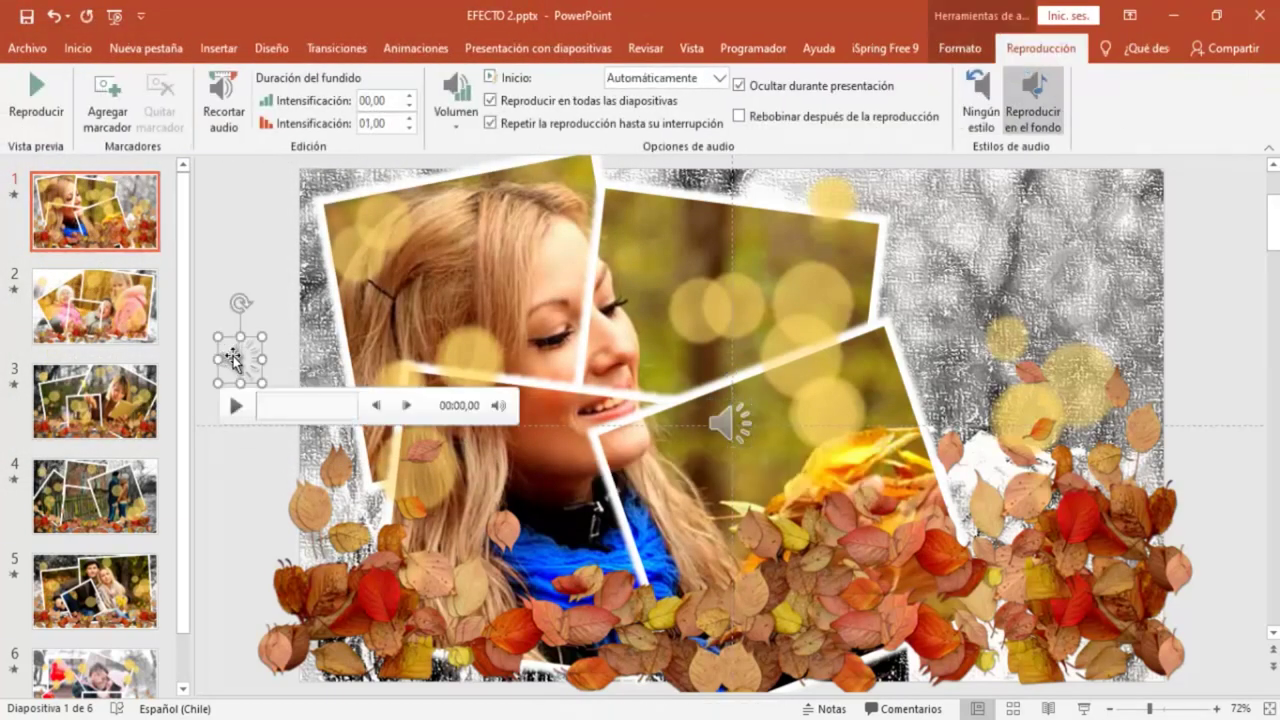
key("Delete")
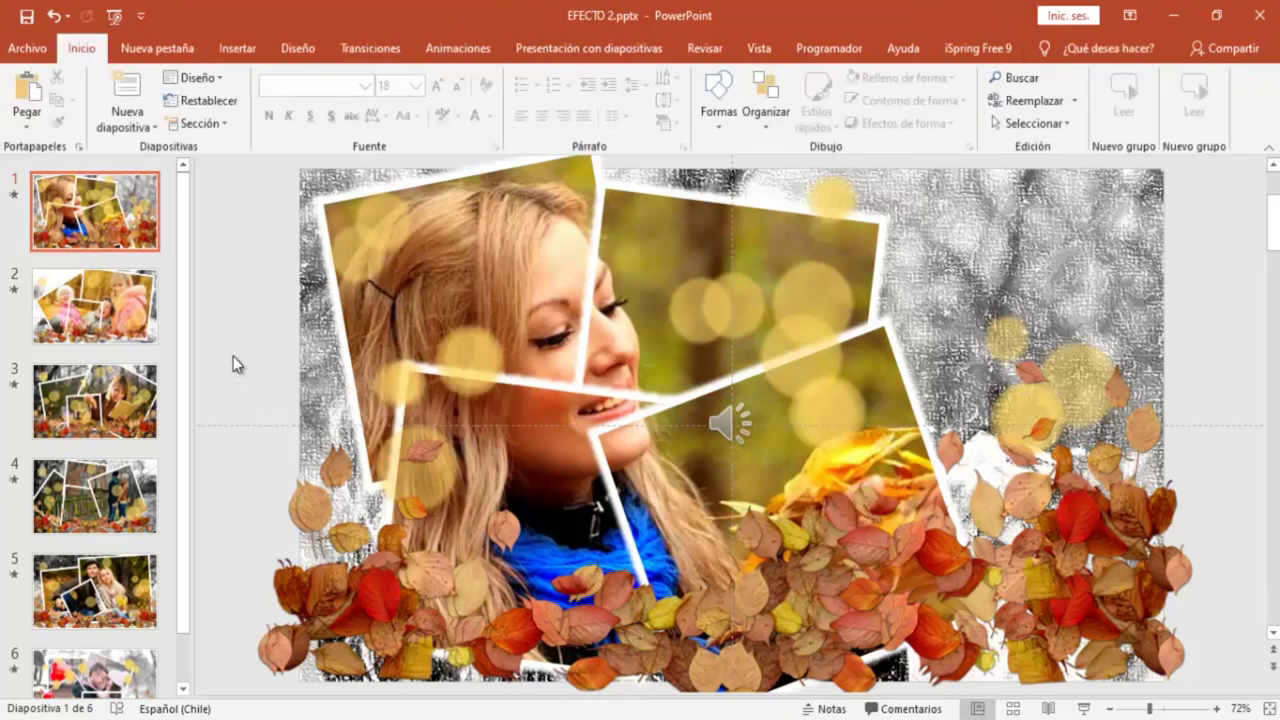
left_click(718, 432)
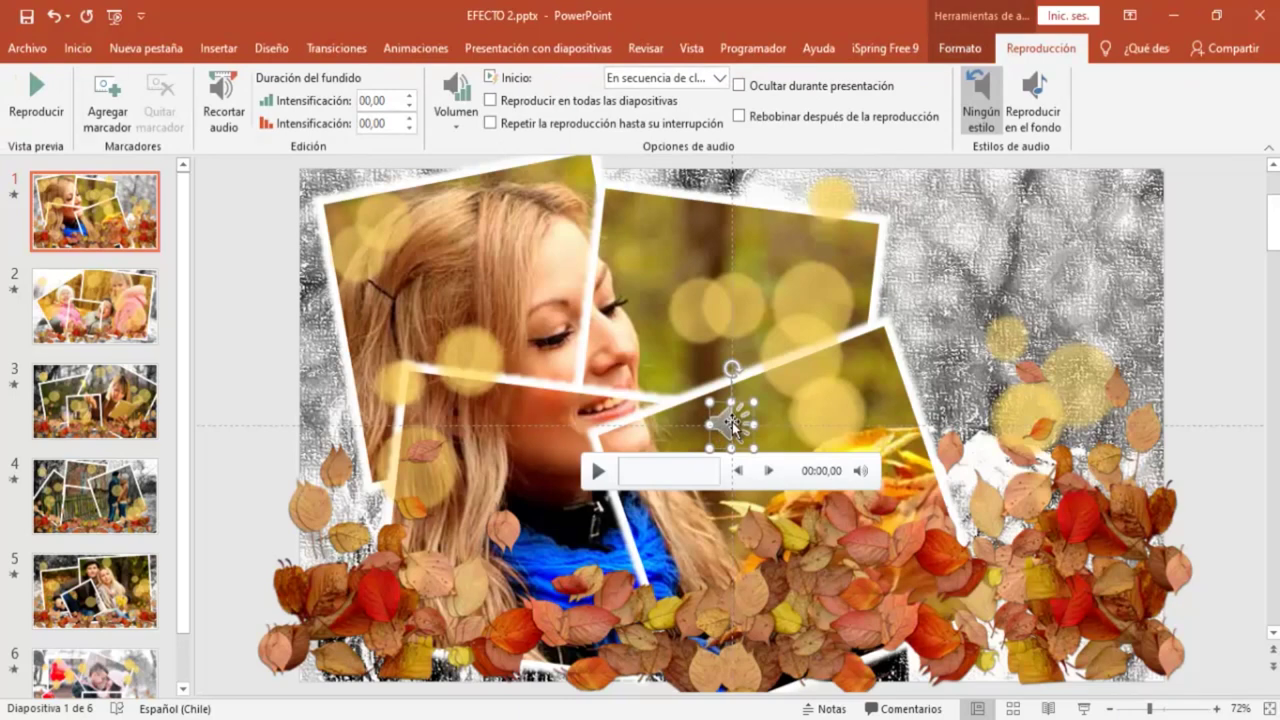
- Set the song to play in background, move its icon left, fade out over 01,00, and preview
left_click(1038, 108)
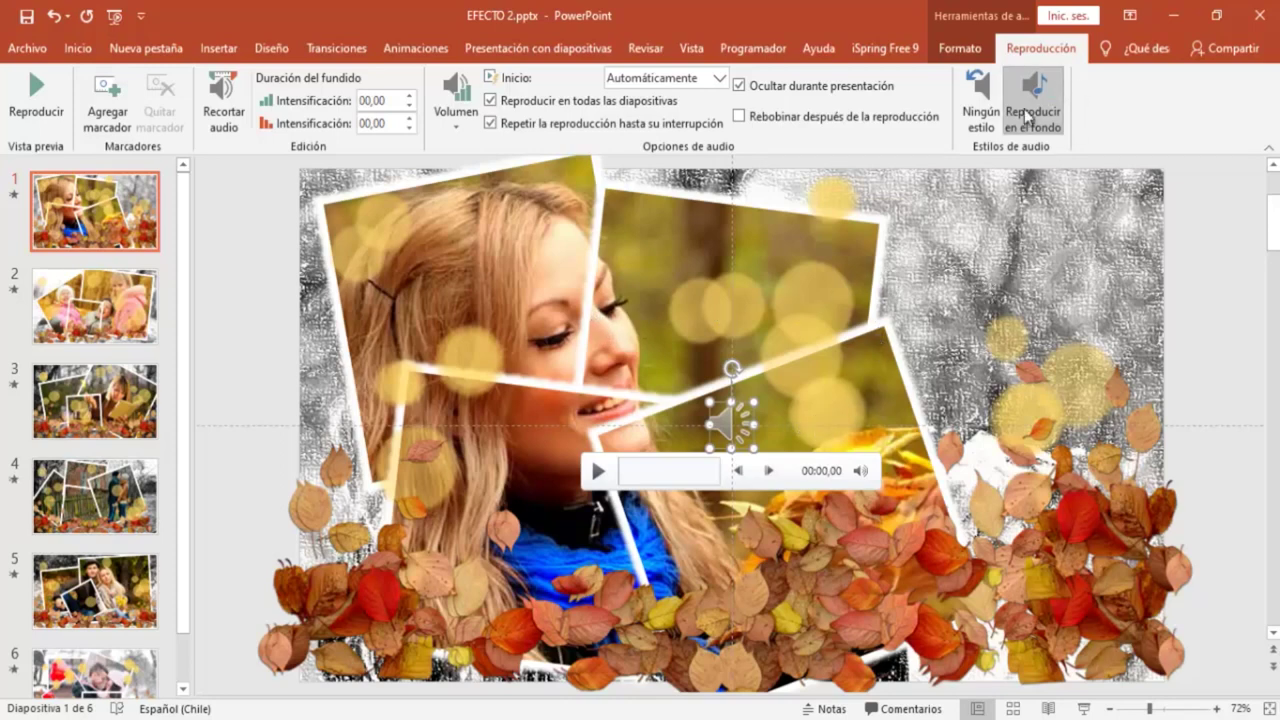
mouse_move(729, 426)
left_mouse_down()
mouse_move(327, 453)
mouse_move(228, 421)
left_mouse_up()
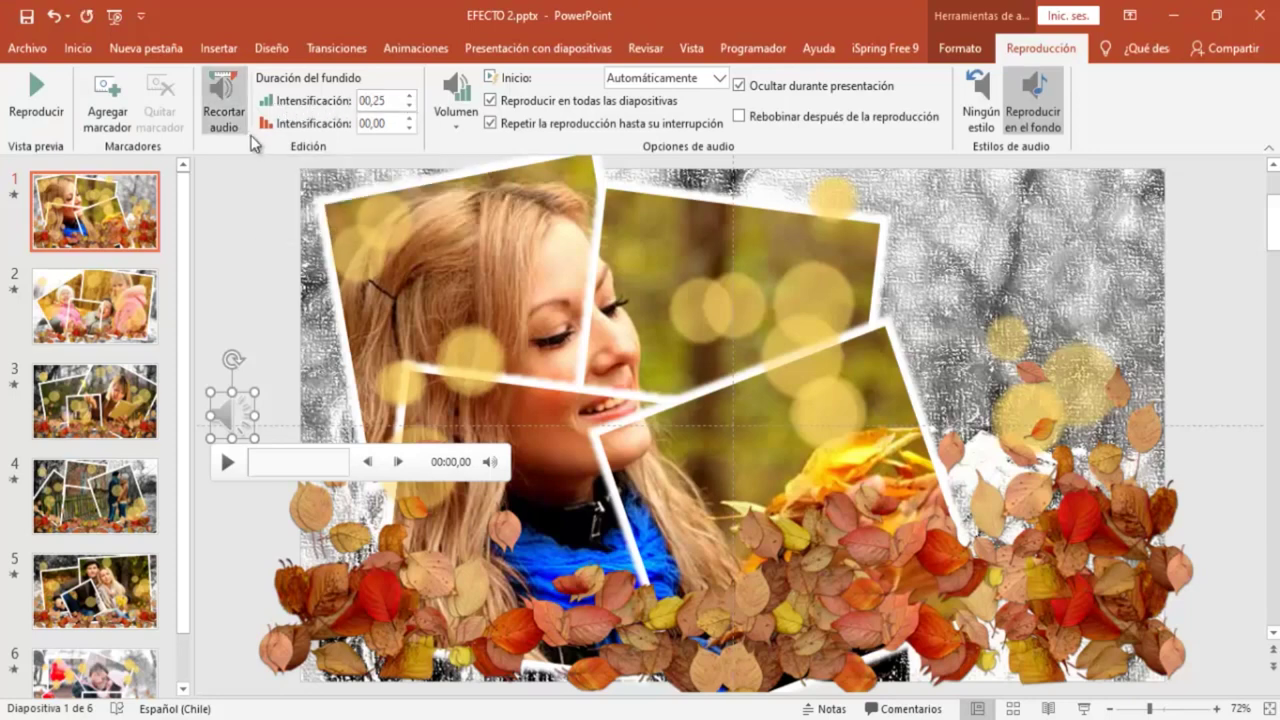
left_click(409, 118)
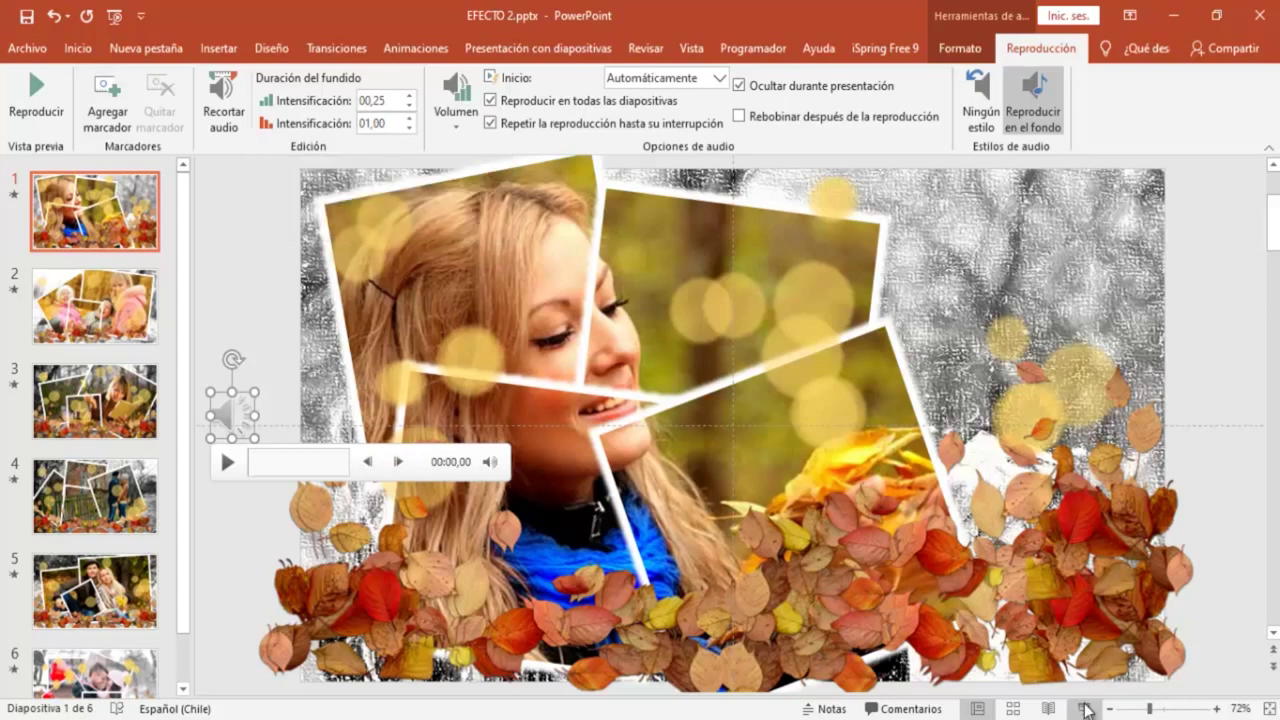
key("F5")
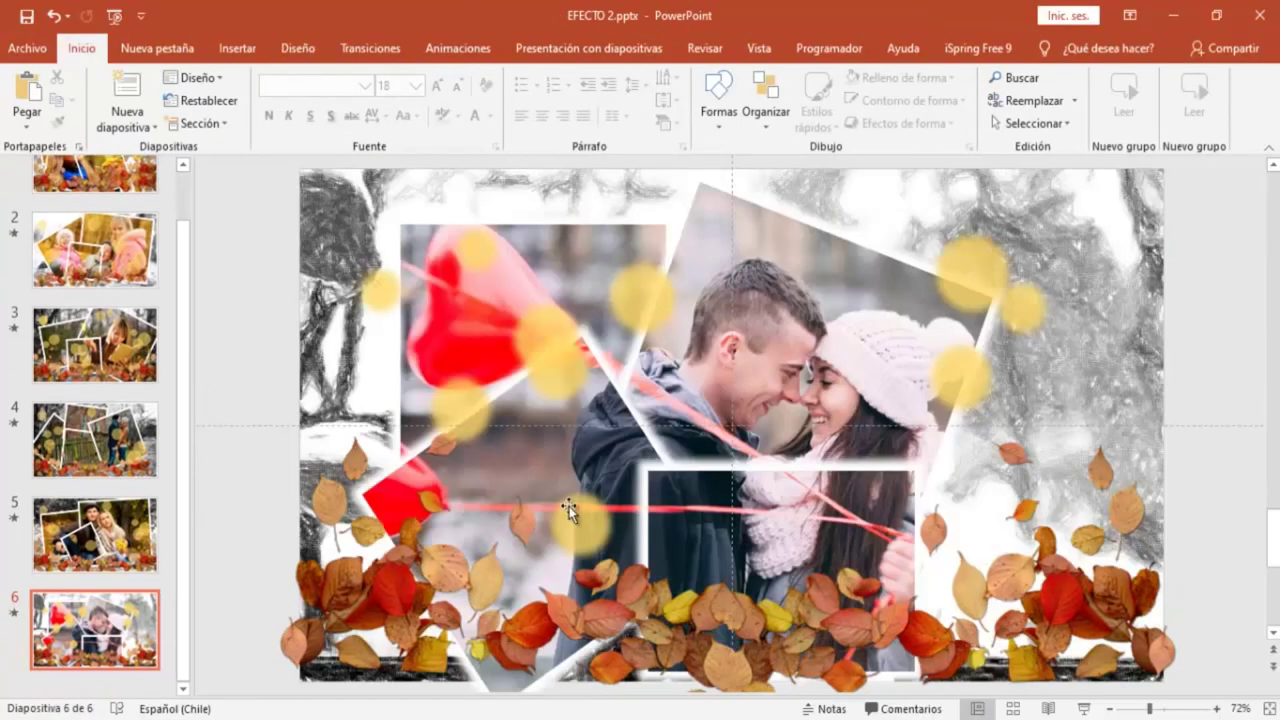
- Shrink the first yellow bokeh circle on slide 6 to 2 × 2 cm
left_click(545, 331)
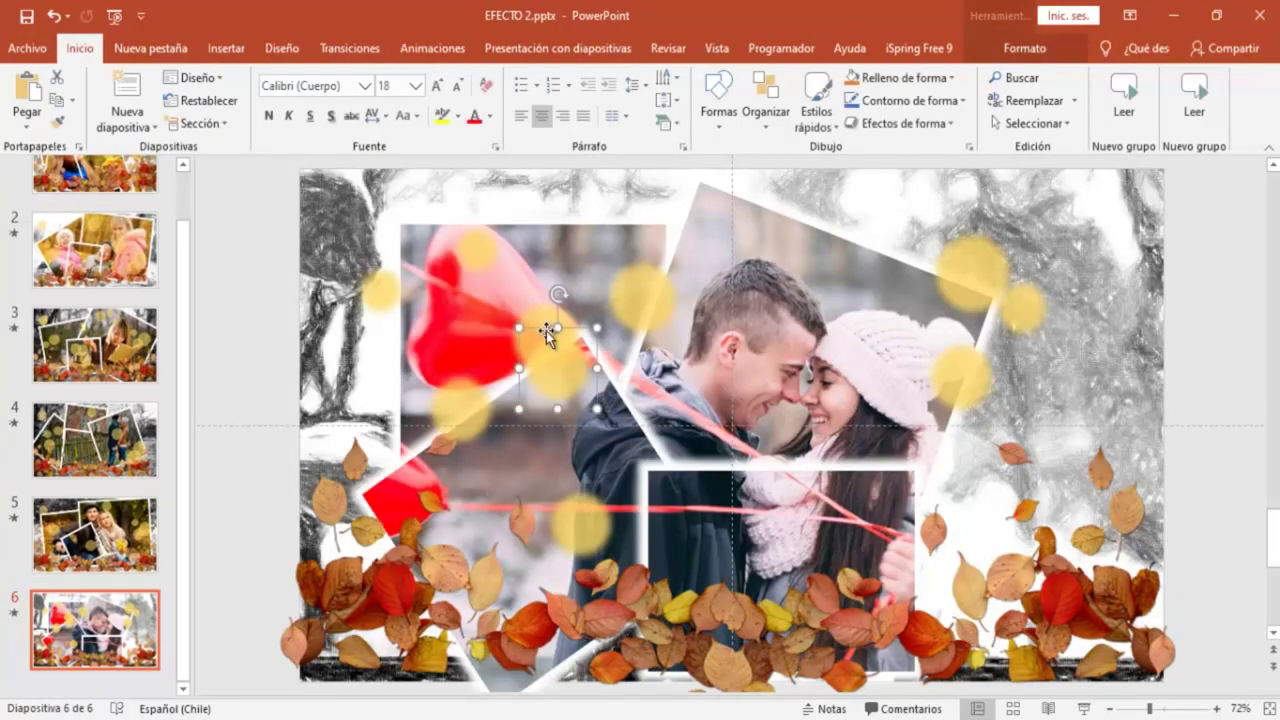
left_click(1016, 48)
left_click(1189, 92)
left_click(1189, 92)
left_click(1189, 92)
left_click(1189, 92)
left_click(1189, 92)
left_click(1189, 92)
left_click(1189, 92)
left_click(1189, 92)
left_click(1189, 92)
left_click(1189, 92)
left_click(1189, 121)
left_click(1189, 121)
left_click(1189, 121)
left_click(1189, 121)
left_click(1192, 121)
left_click(1192, 121)
left_click(1192, 121)
left_click(1192, 121)
left_click(1192, 121)
left_click(1192, 121)
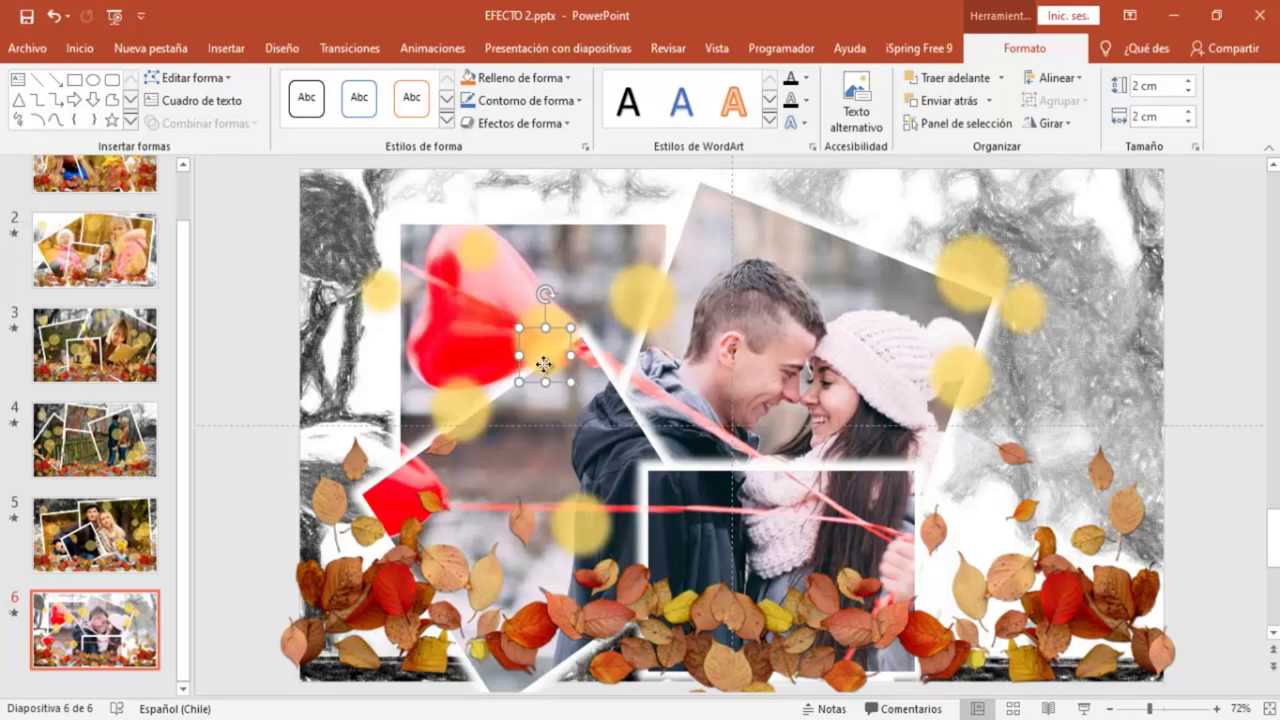
- Shrink the yellow circle beside the red heart balloon to 2,5 × 2,5 cm
left_click(462, 406)
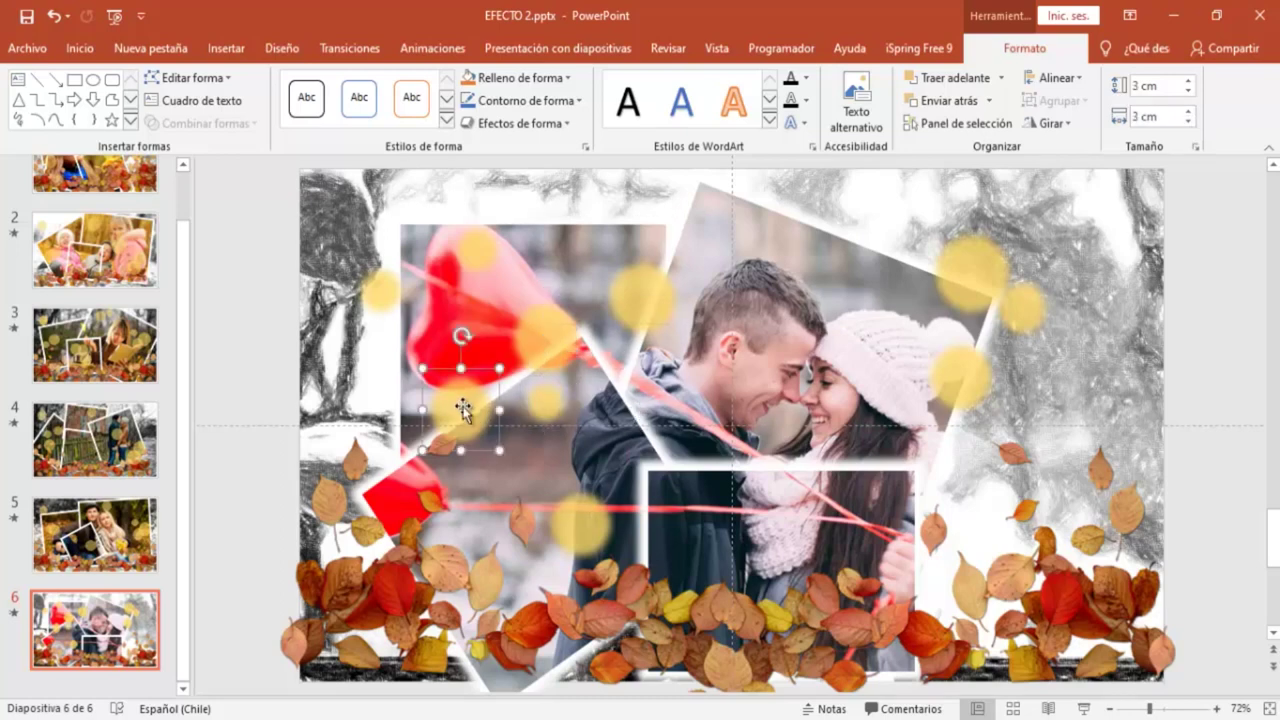
left_click(517, 349)
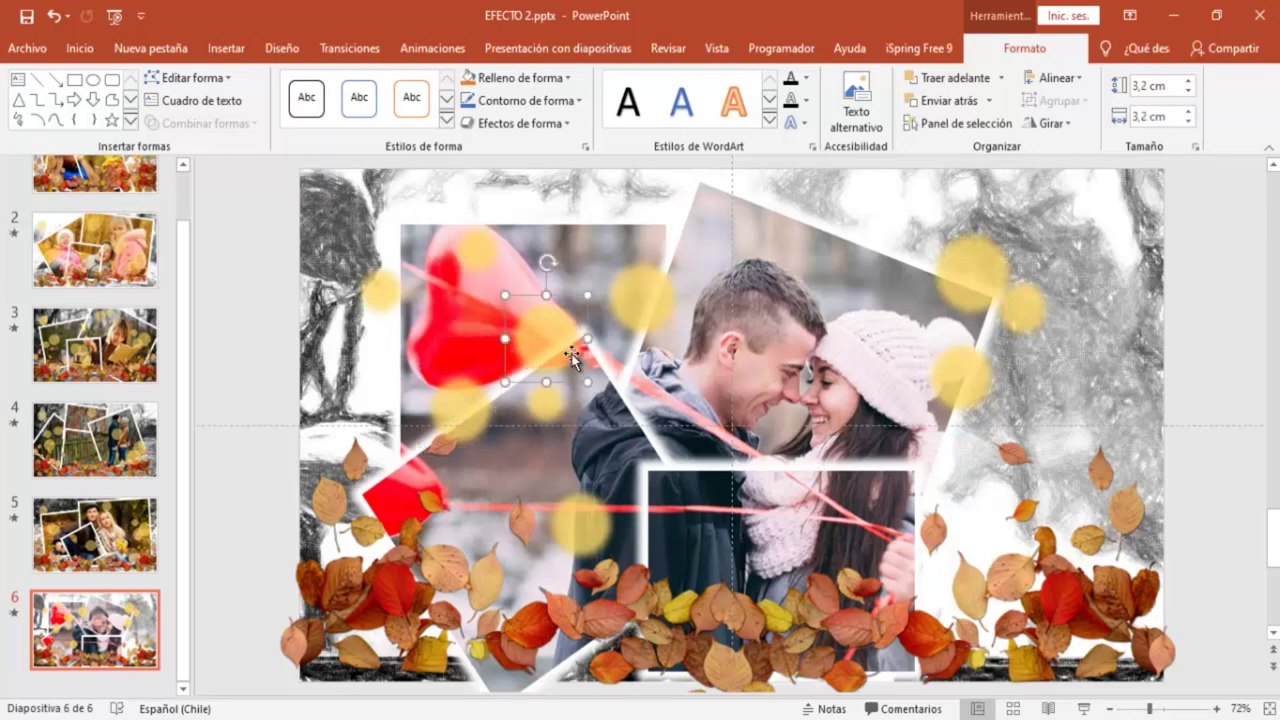
left_click(1195, 92)
left_click(1195, 92)
left_click(1195, 92)
left_click(1195, 92)
left_click(1195, 92)
left_click(1195, 92)
left_click(1188, 120)
left_click(1188, 120)
left_click(1188, 120)
left_click(1188, 120)
left_click(1188, 120)
left_click(1187, 121)
left_click(1187, 121)
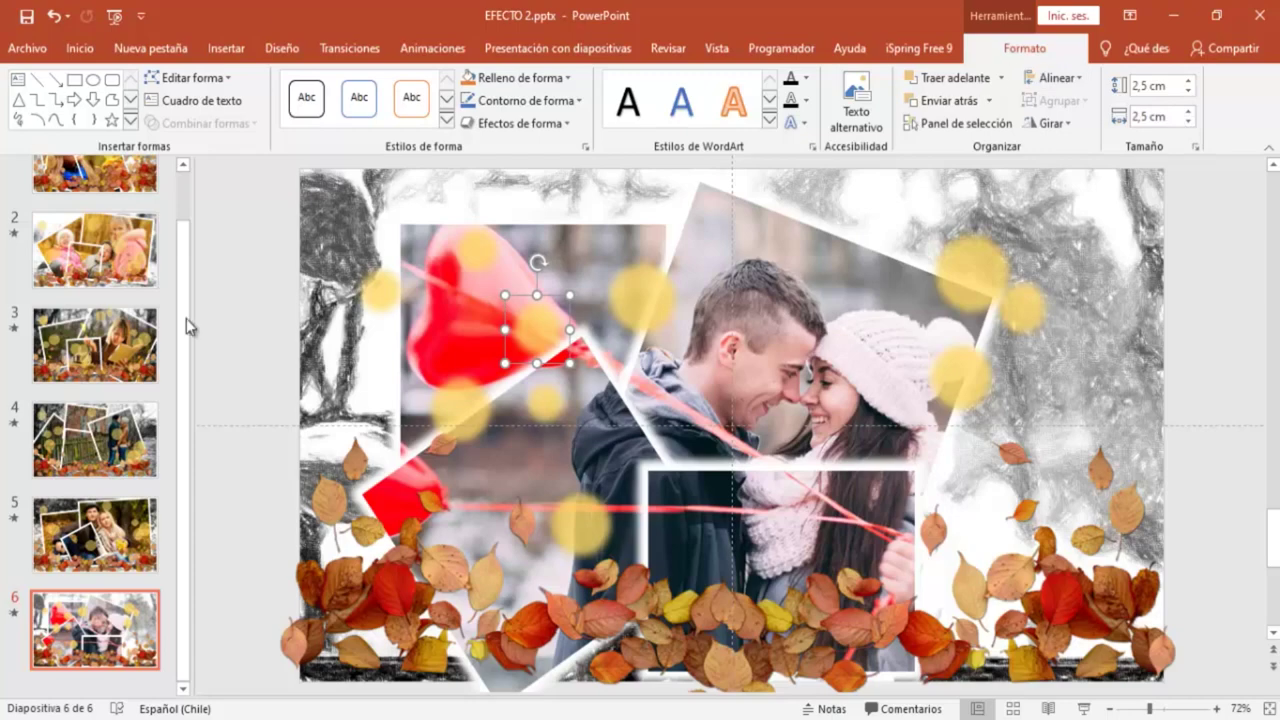
left_click_drag(184, 245, 184, 198)
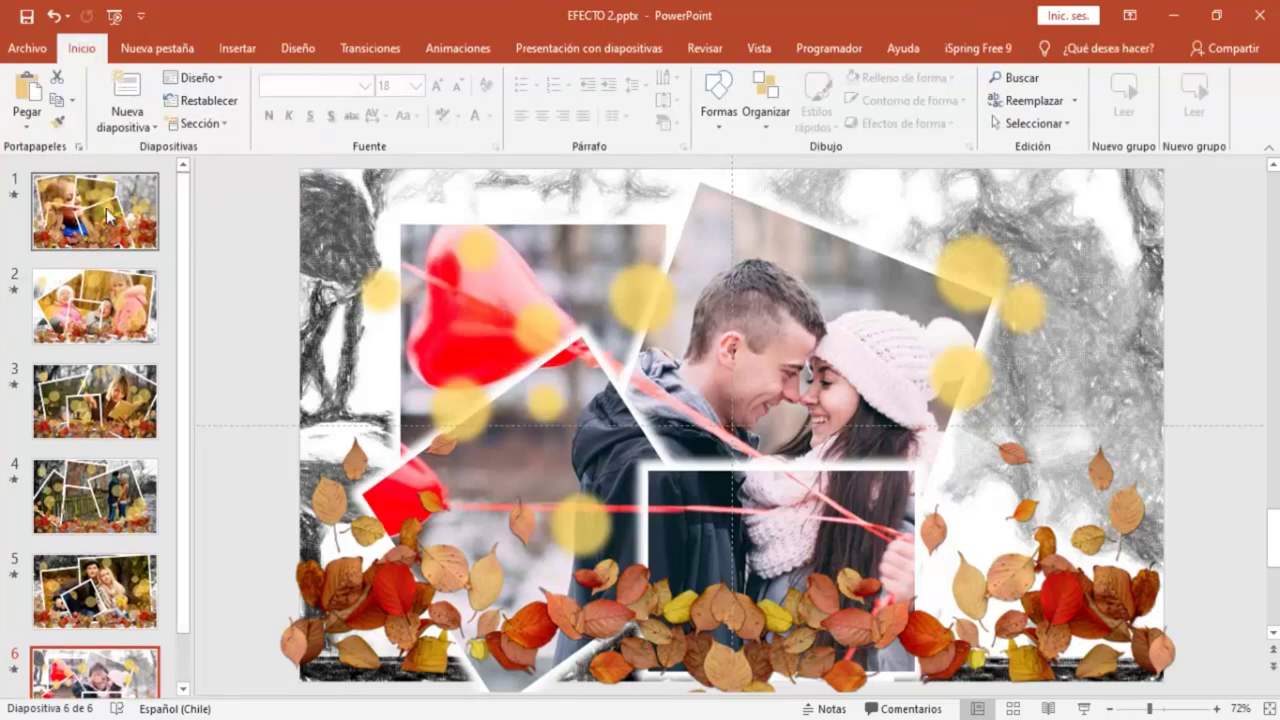
- Check the background music icon on slide 1, then view the EFECTO 2 Información page
left_click(110, 215)
left_click(242, 412)
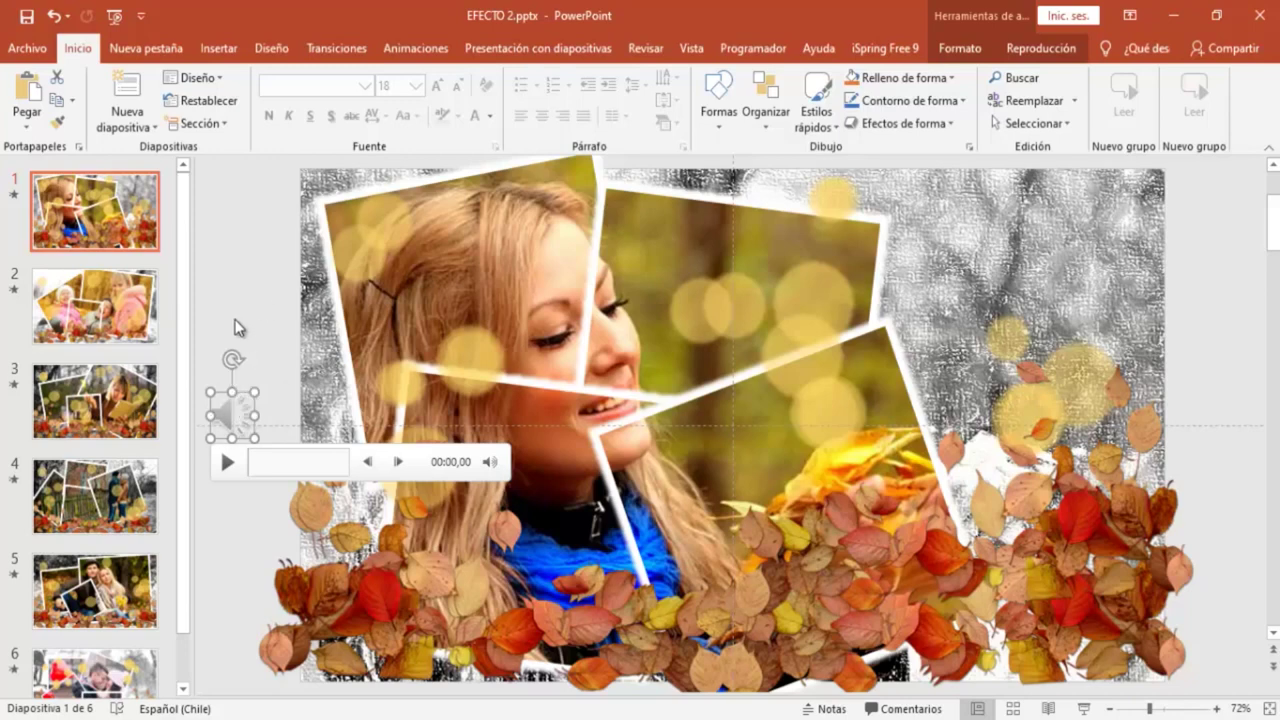
left_click(255, 263)
left_click(228, 393)
left_click(98, 234)
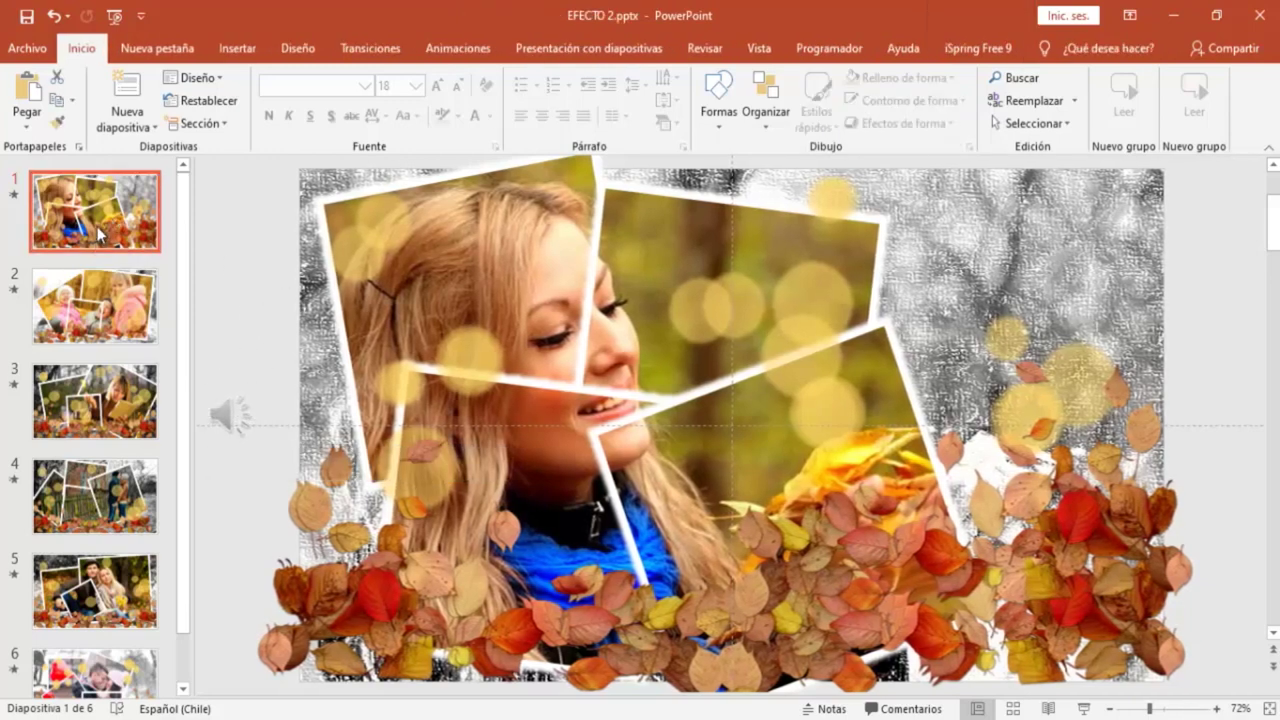
left_click(26, 56)
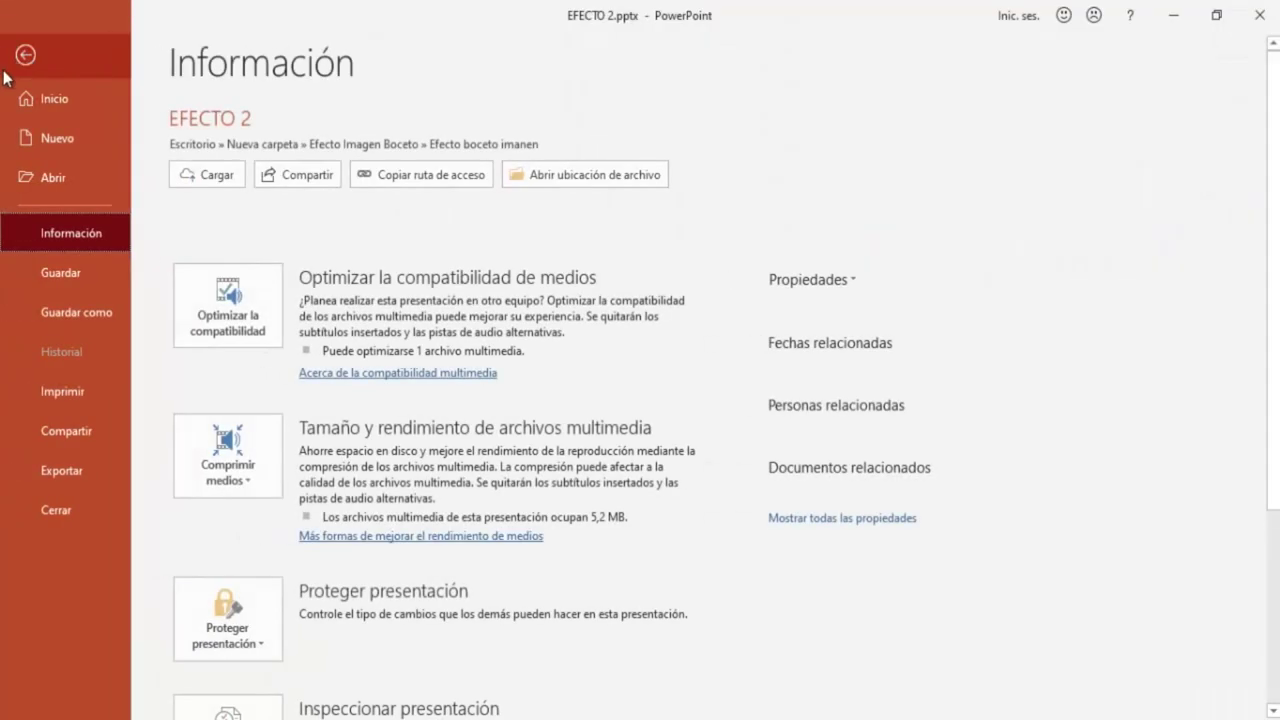
- Export the presentation as a Full HD (1080p) video, reaching the EFECTO 2.mp4 save dialog
left_click(38, 468)
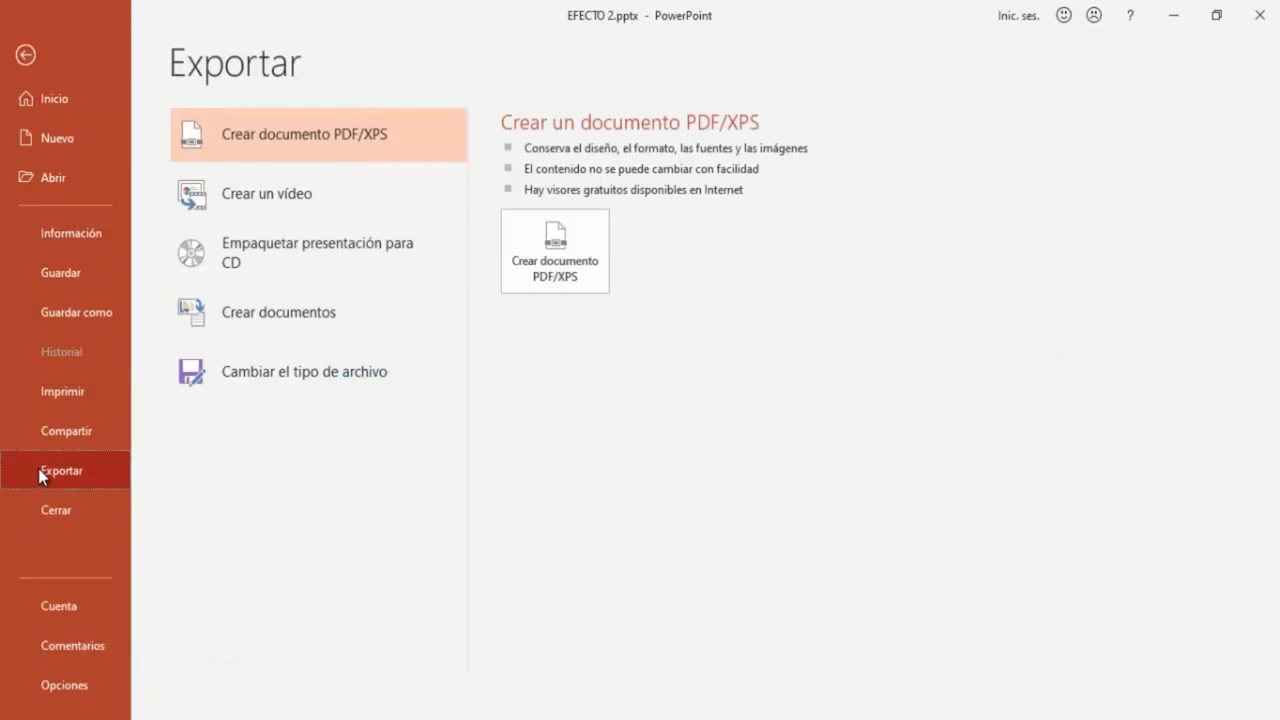
left_click(254, 198)
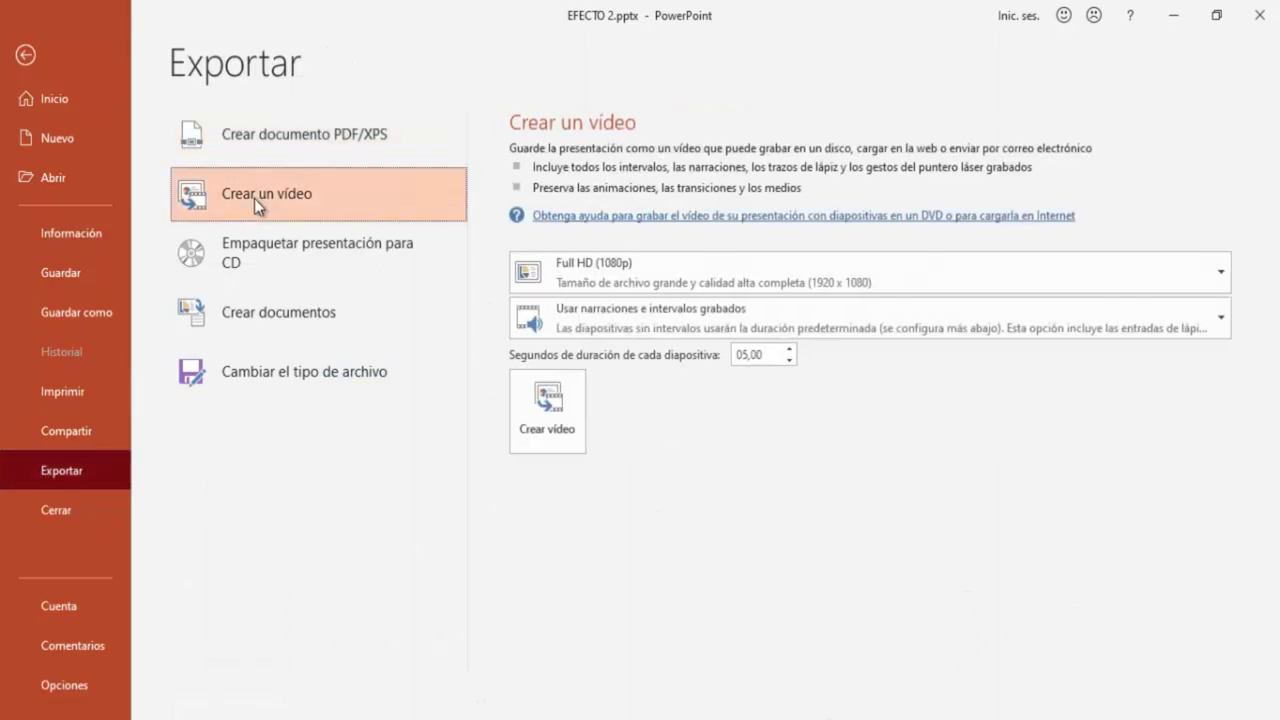
left_click(546, 271)
left_click(546, 271)
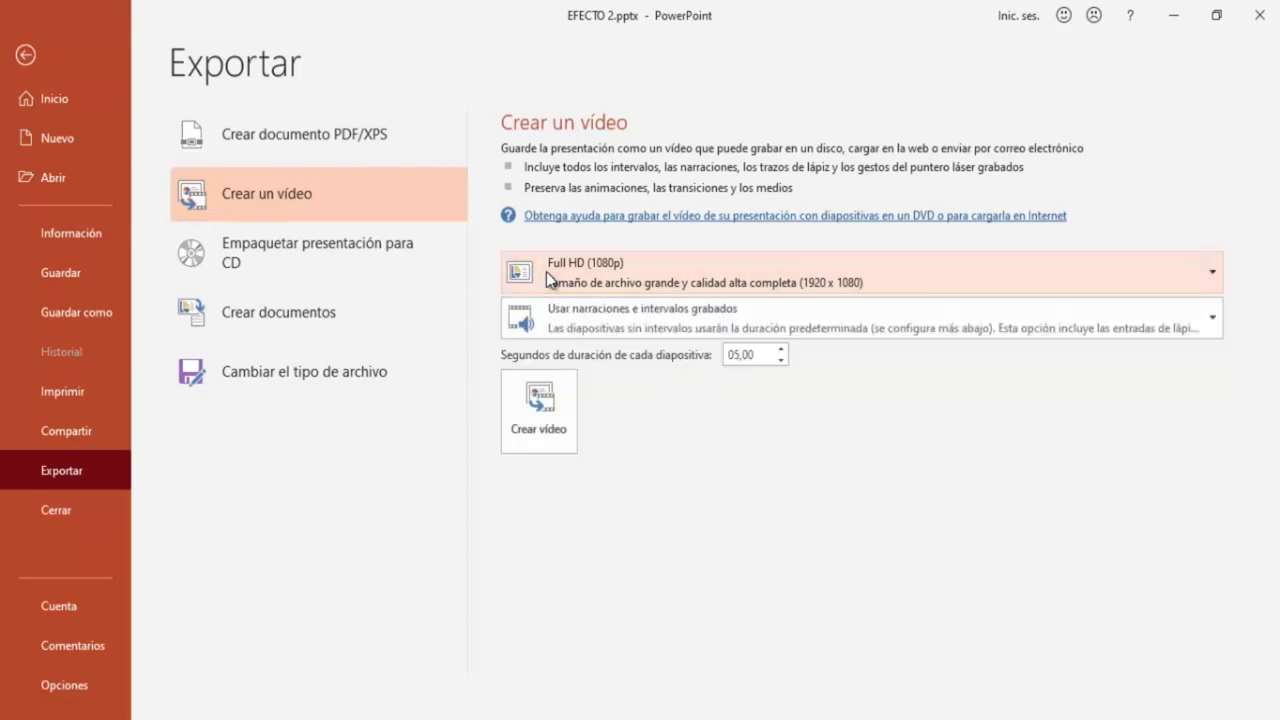
left_click(545, 405)
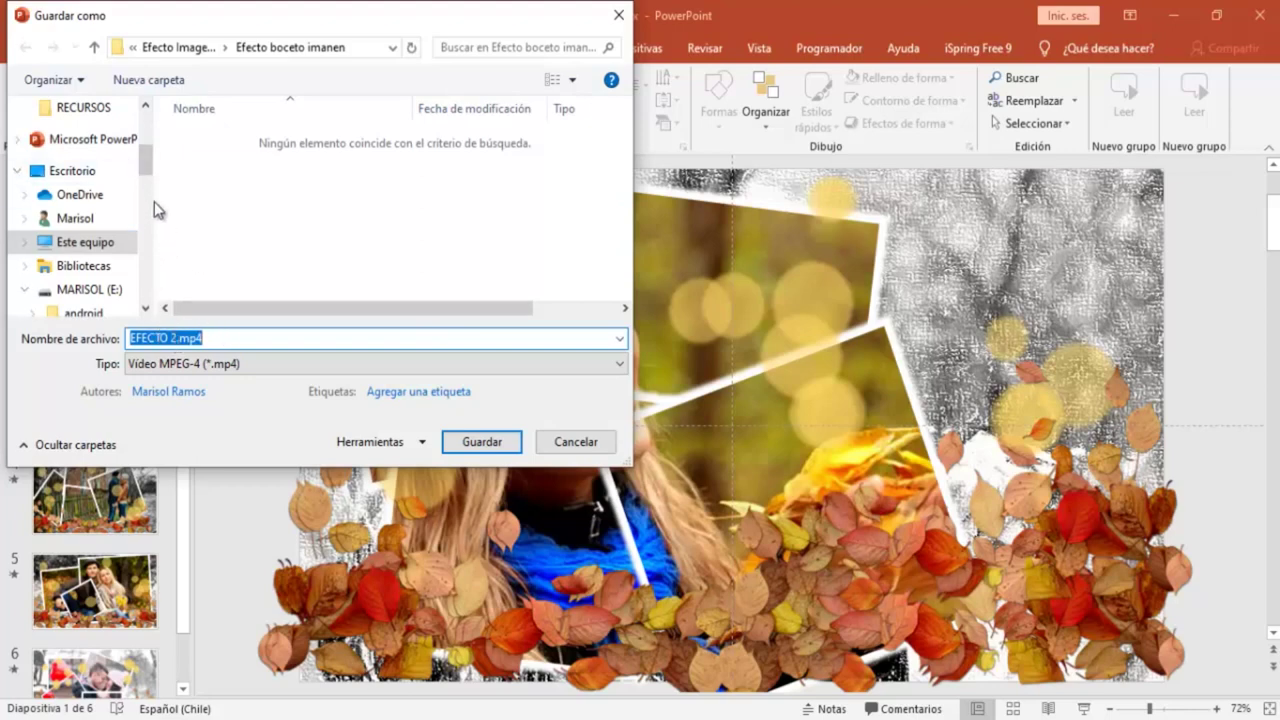
- Save the video as EFECTO 2.mp4 to start the Full HD export
scroll(148, 158, "up", 3)
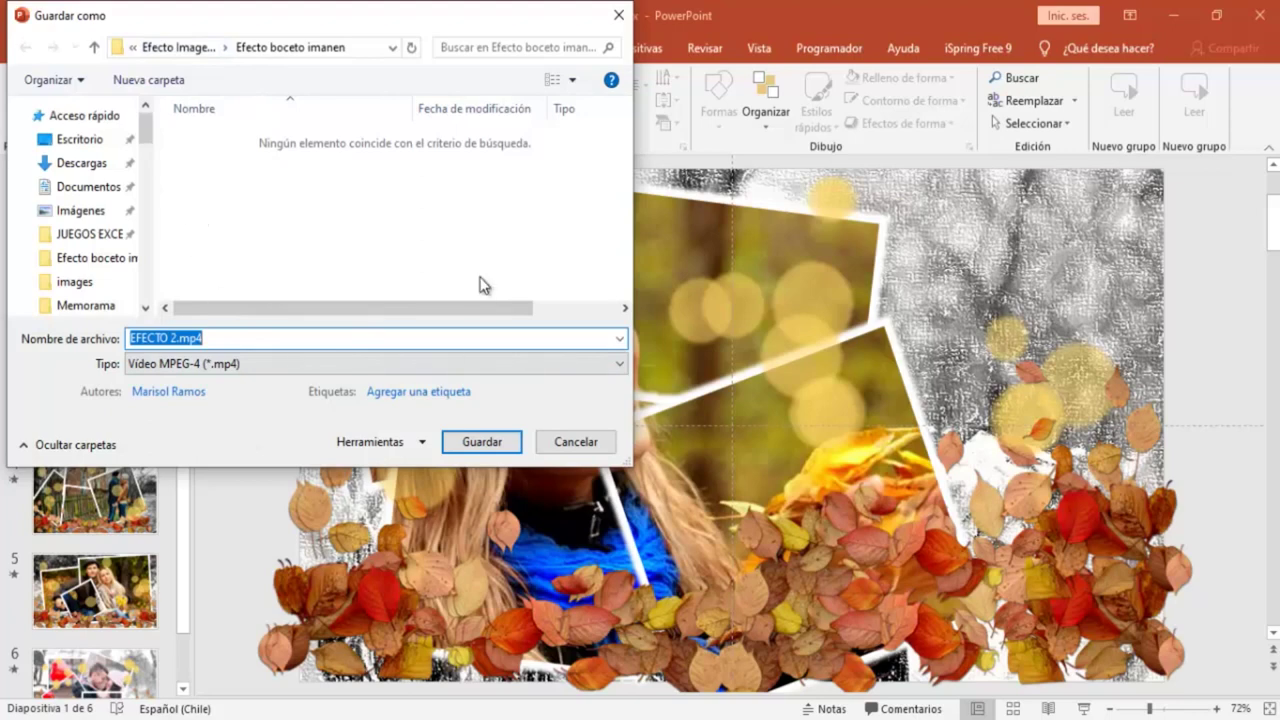
left_click(482, 443)
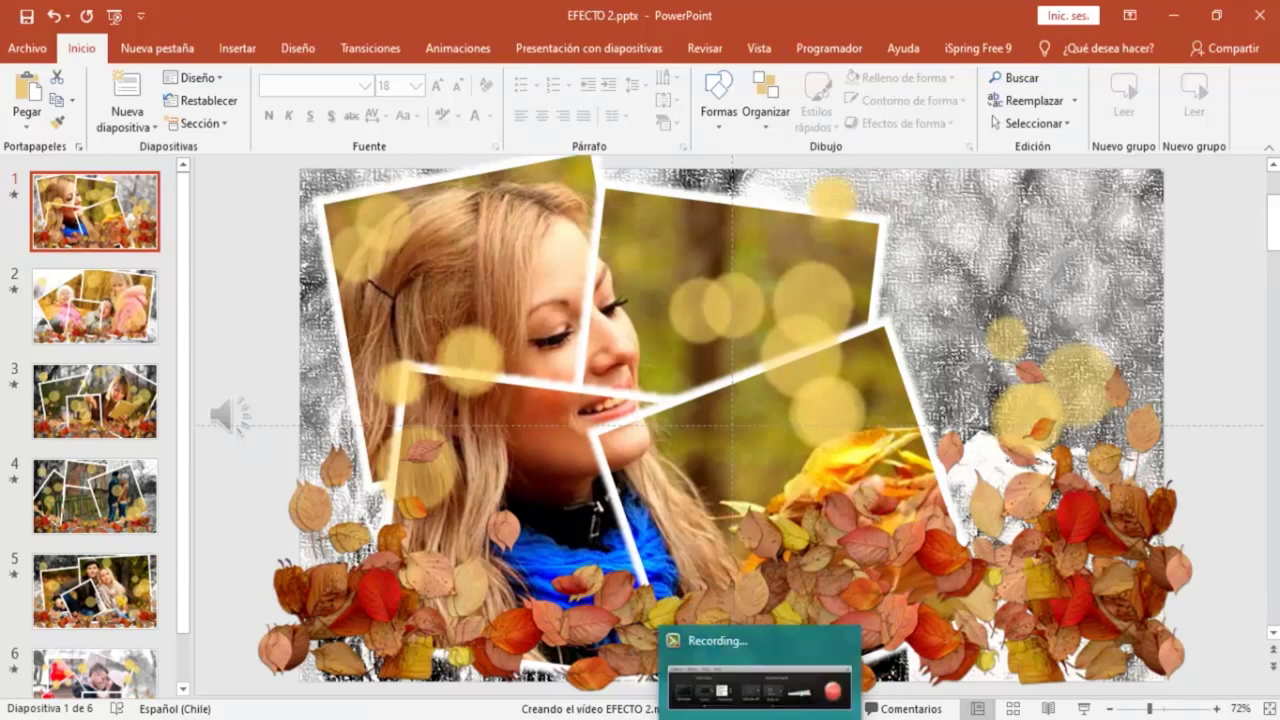
- Once the export finishes, open EFECTO 2.mp4 in Windows Media Player
left_click(757, 688)
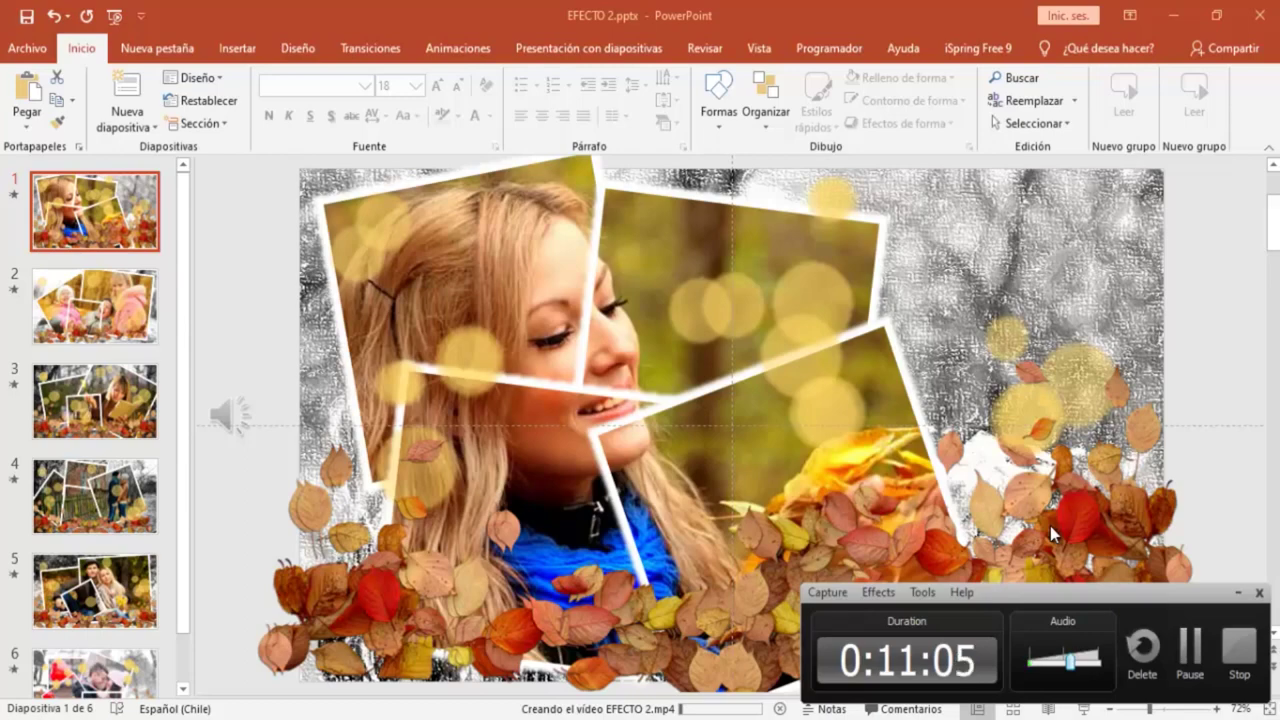
left_click(1193, 648)
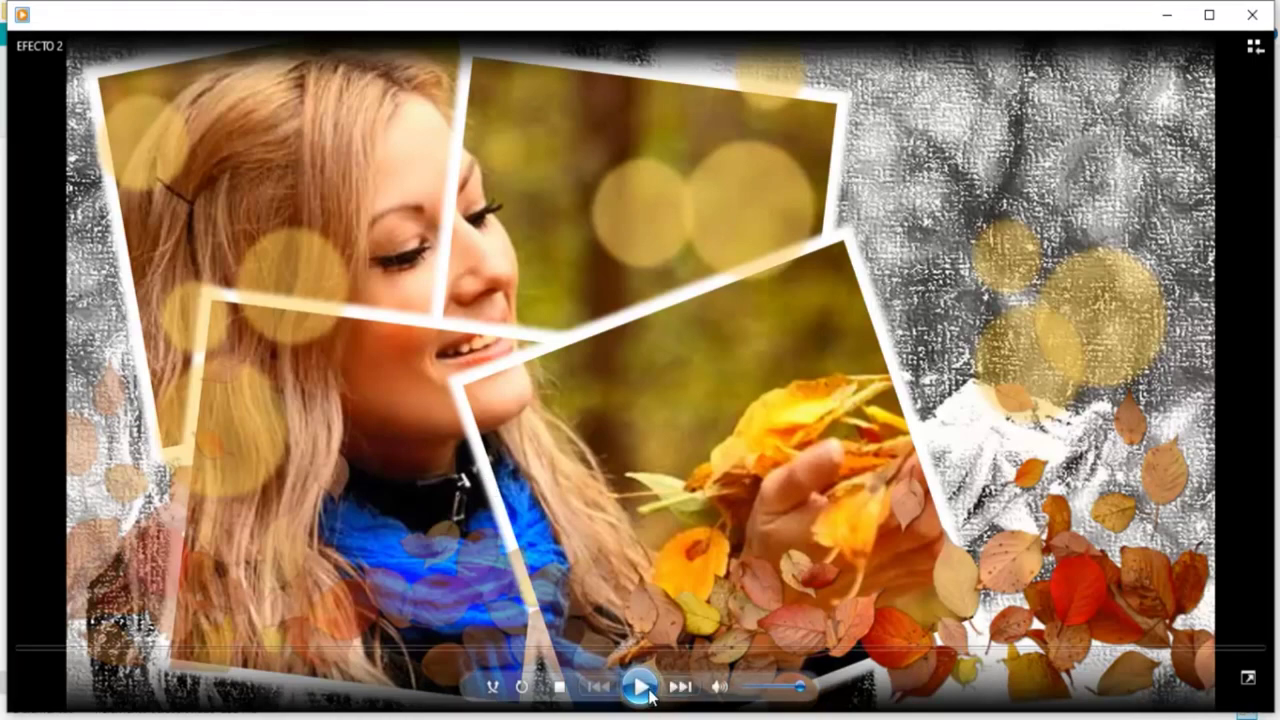
- Play the exported EFECTO 2 video in Windows Media Player to about 00:38, showing the family collage
left_click(642, 690)
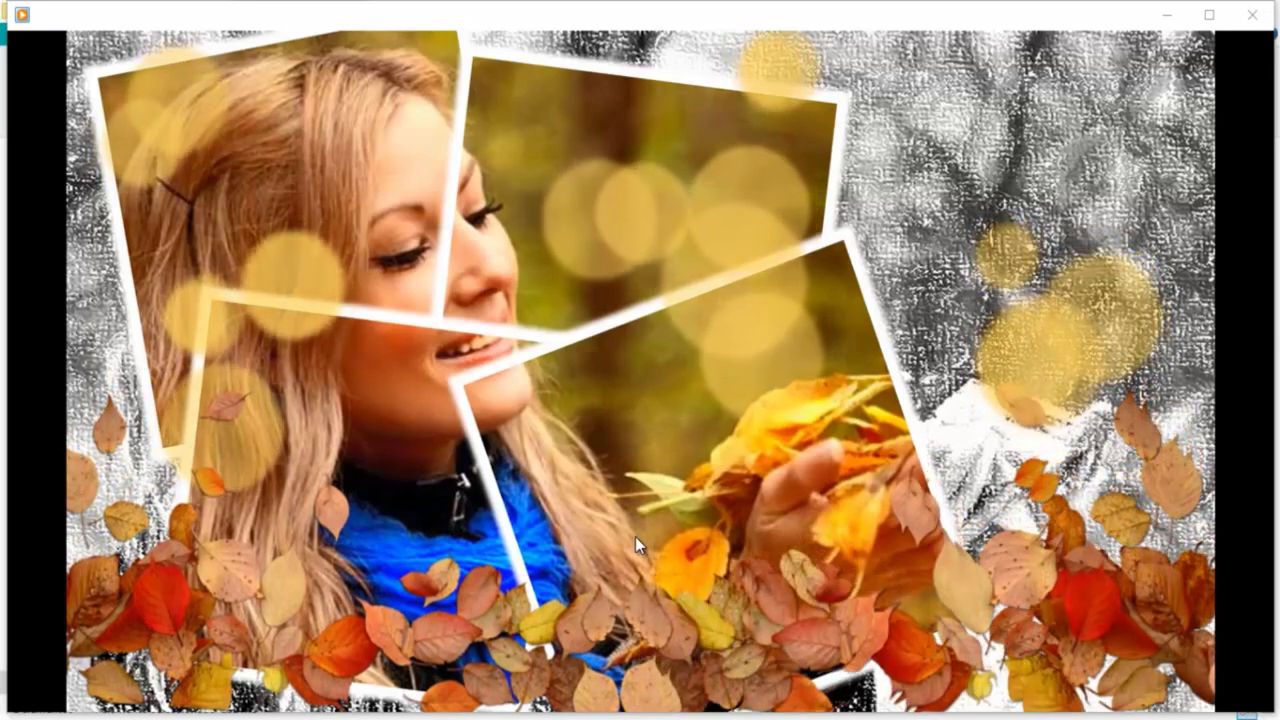
mouse_move(463, 527)
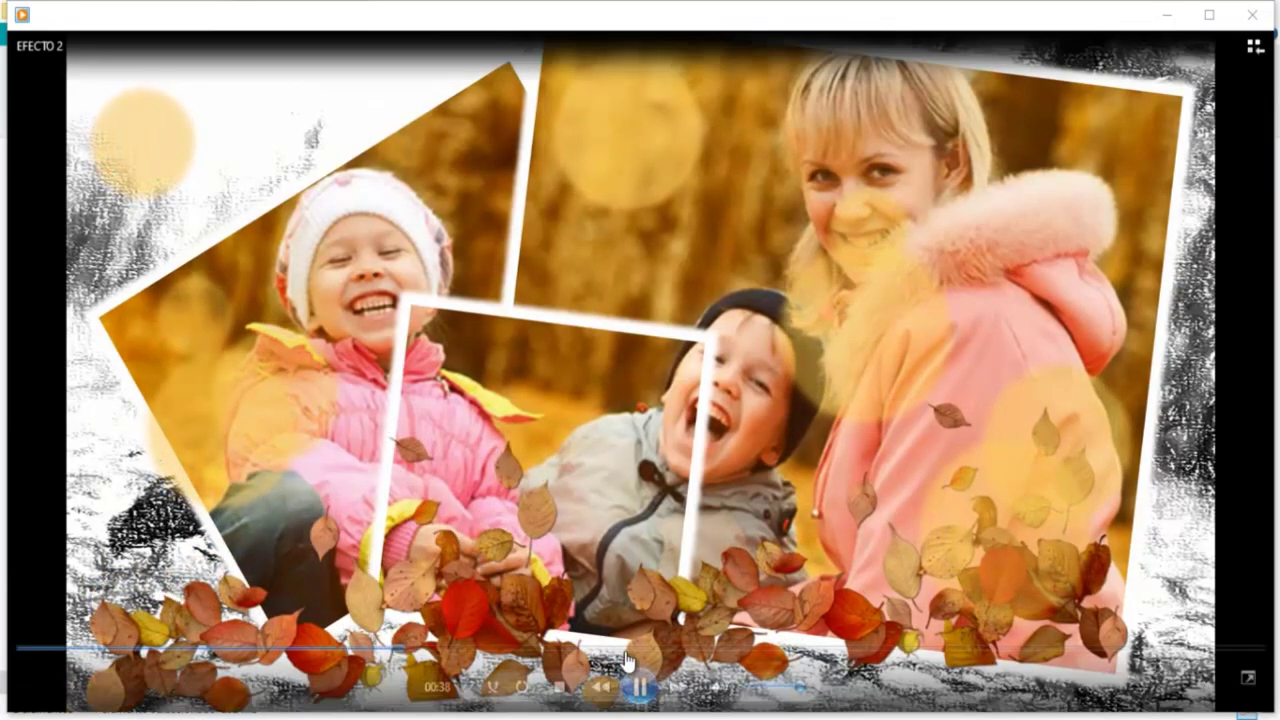
- Skip EFECTO 2 ahead to 01:35, let it play to the end, then minimize the player
left_click(641, 686)
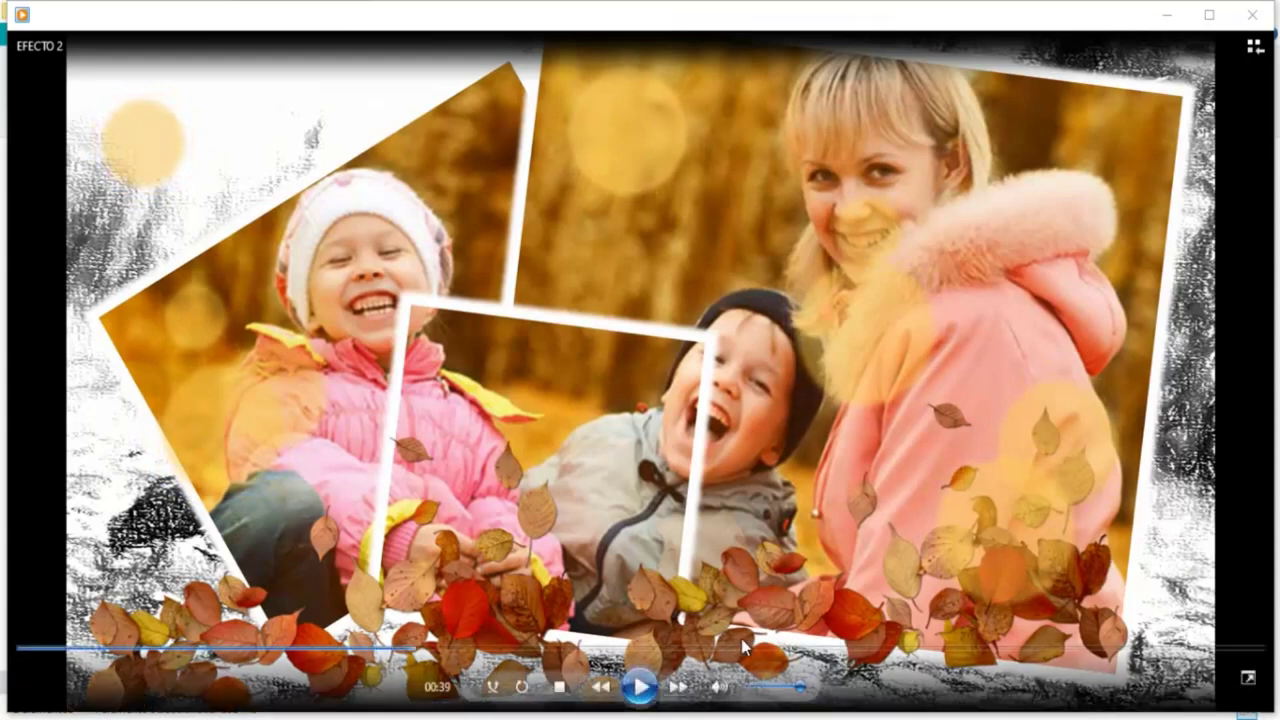
left_click(957, 650)
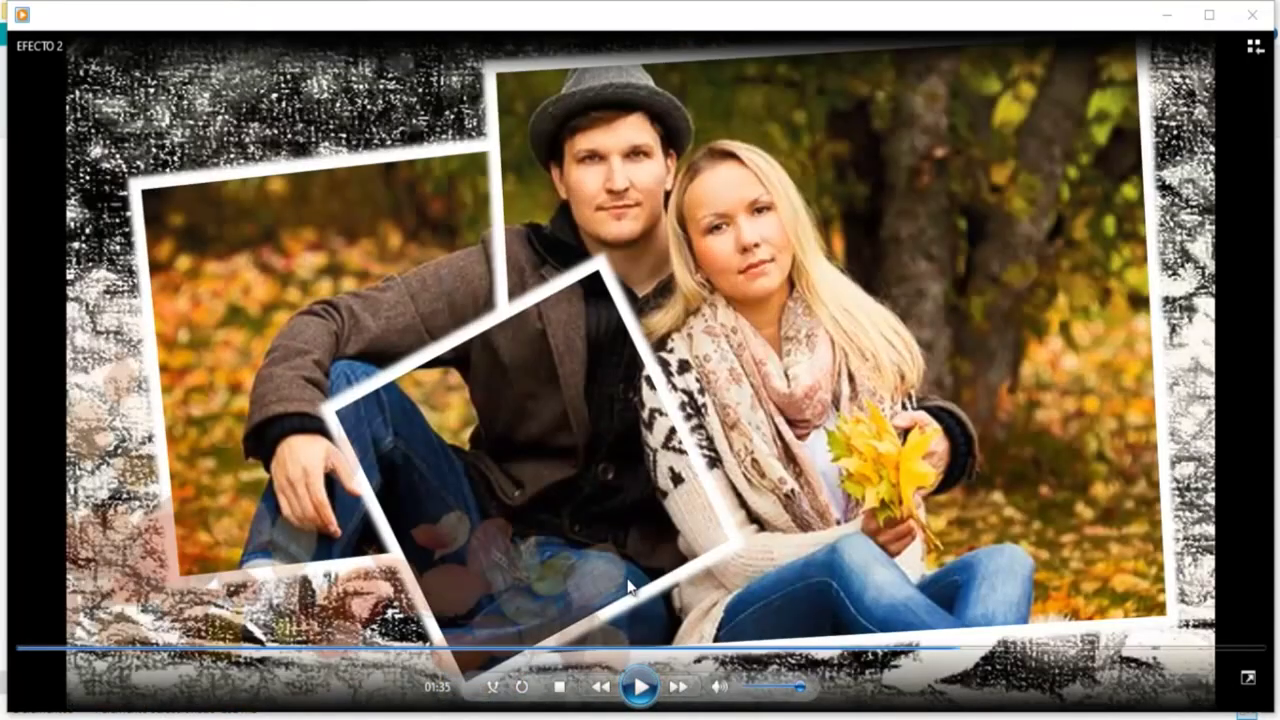
left_click(630, 587)
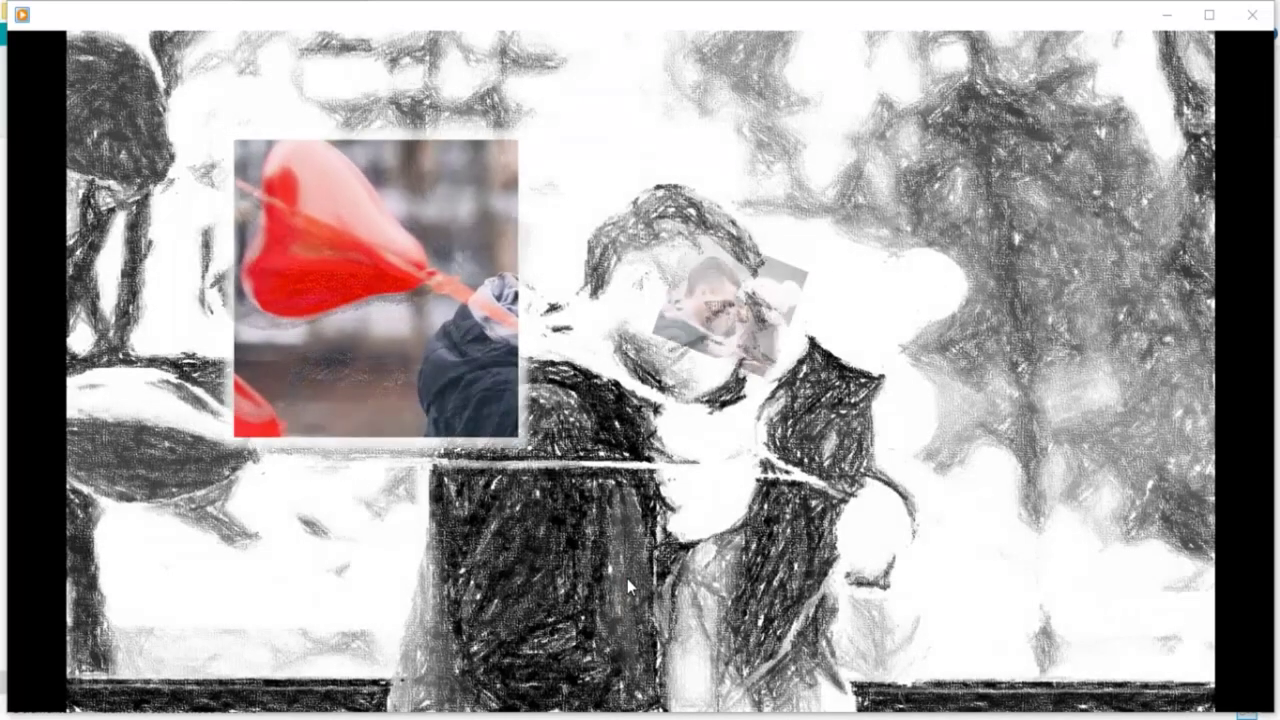
mouse_move(639, 581)
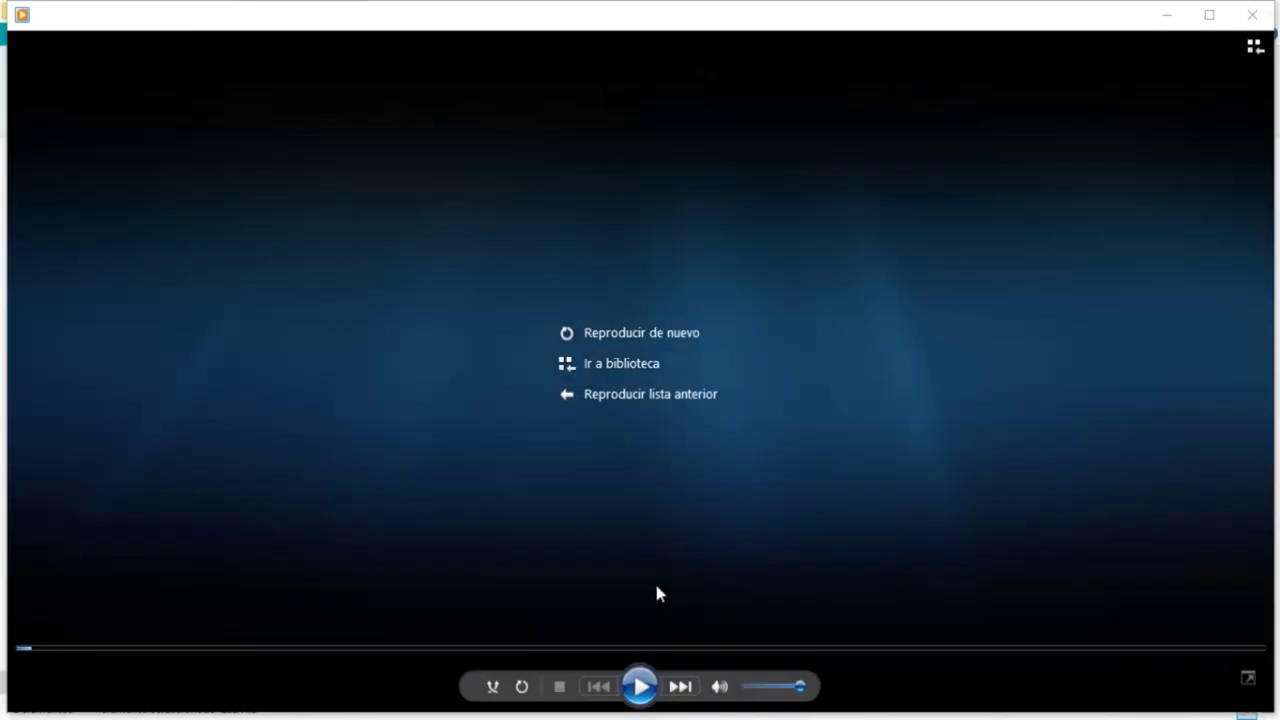
left_click(1163, 17)
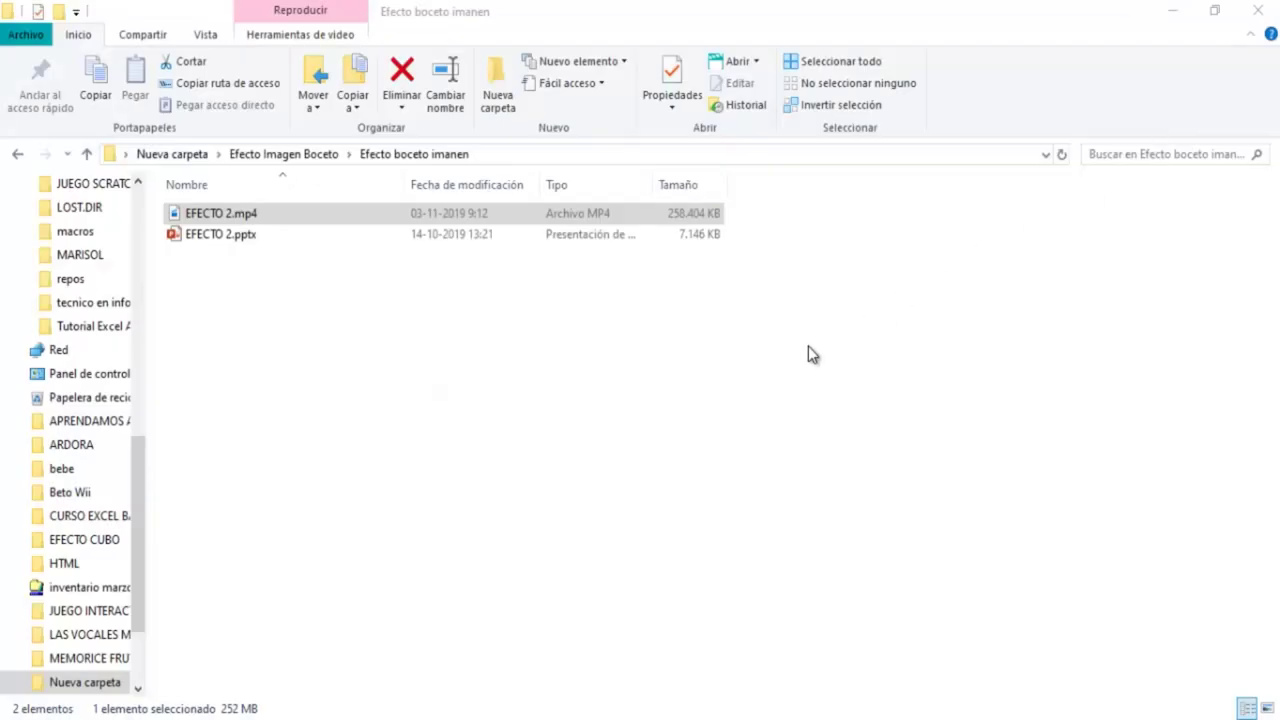